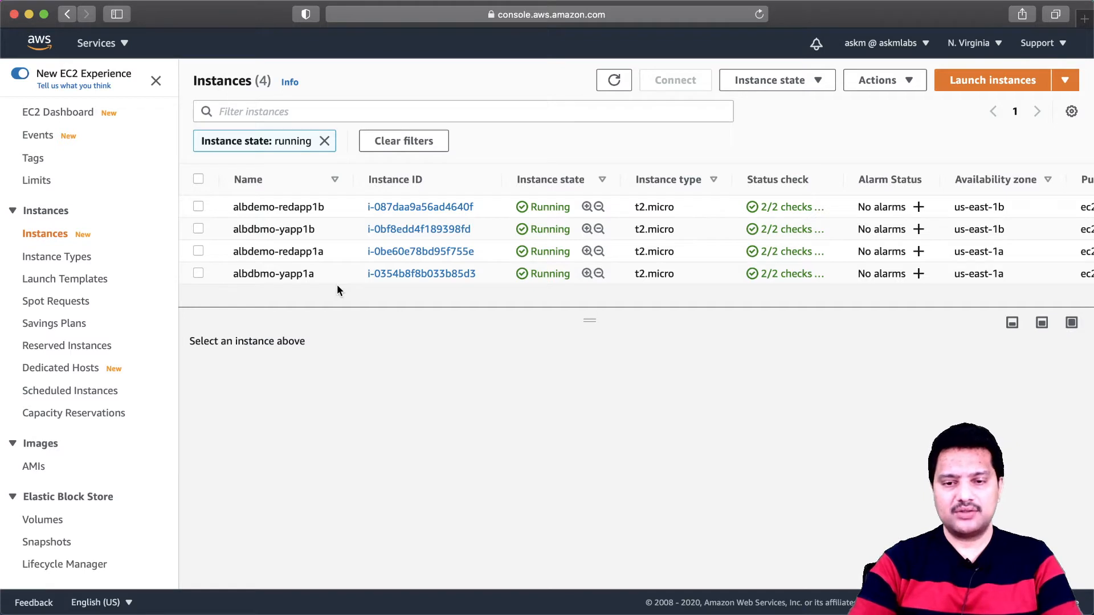
Review the two redapp instances together, and the two yapp instances together, leaving no instance selected
click(199, 251)
click(199, 207)
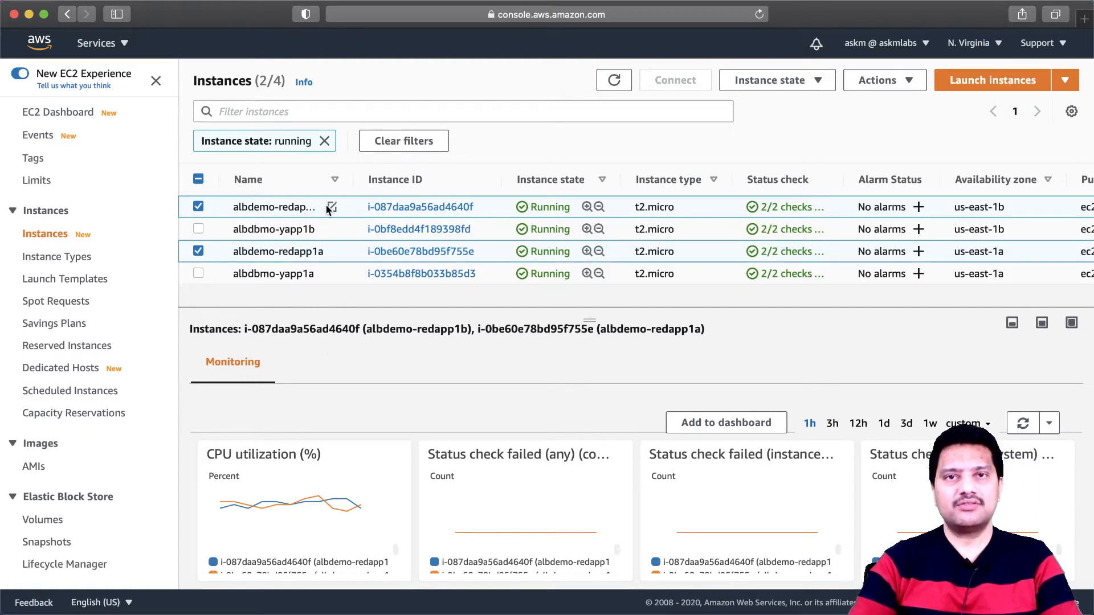
click(197, 208)
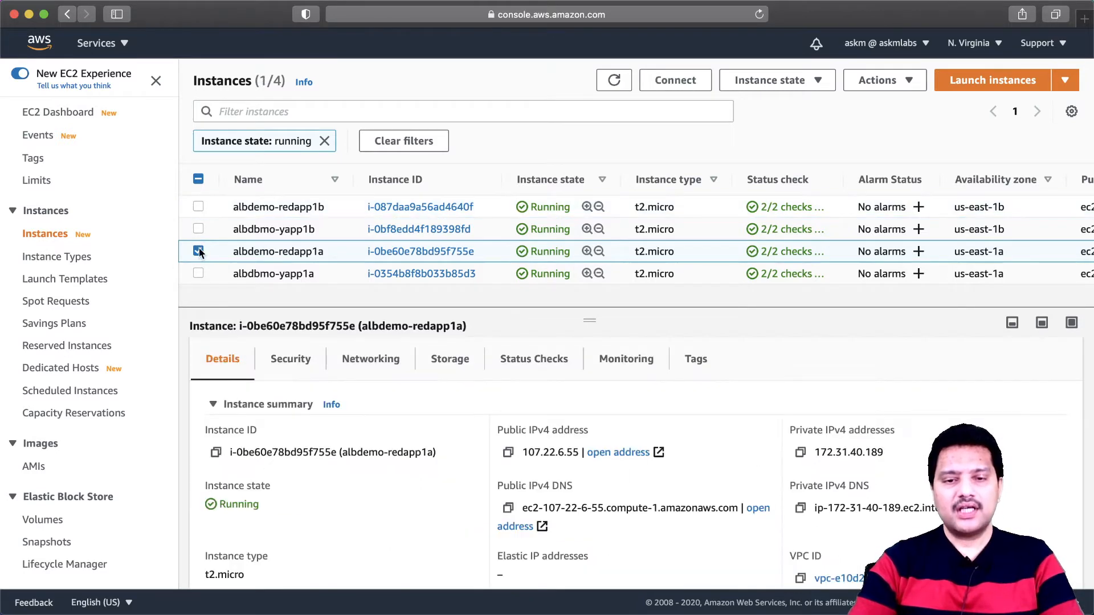
click(199, 251)
click(199, 229)
click(198, 273)
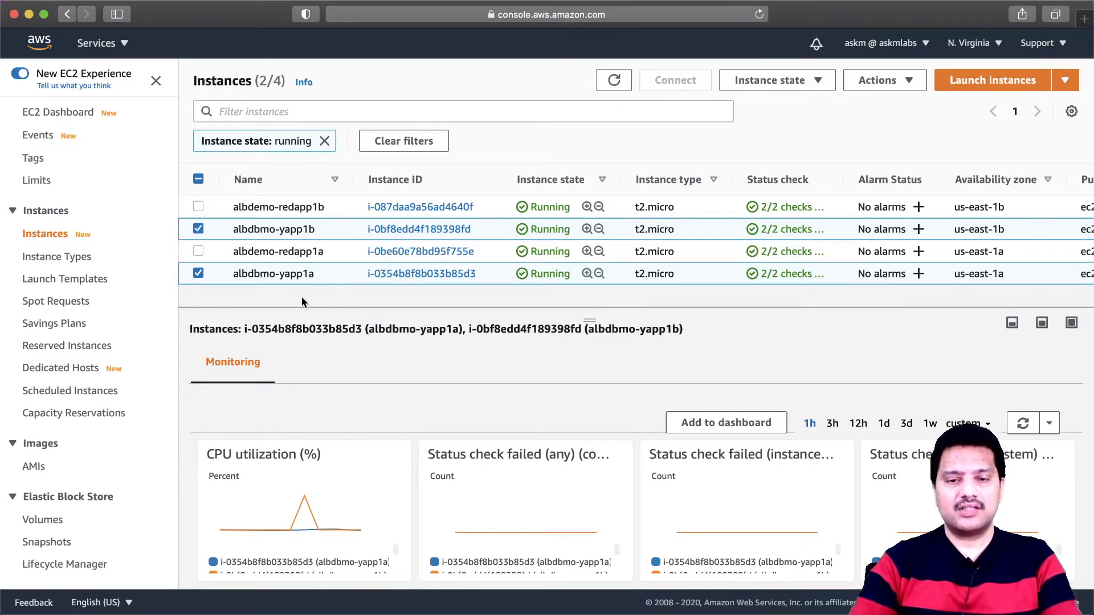
click(198, 273)
click(198, 229)
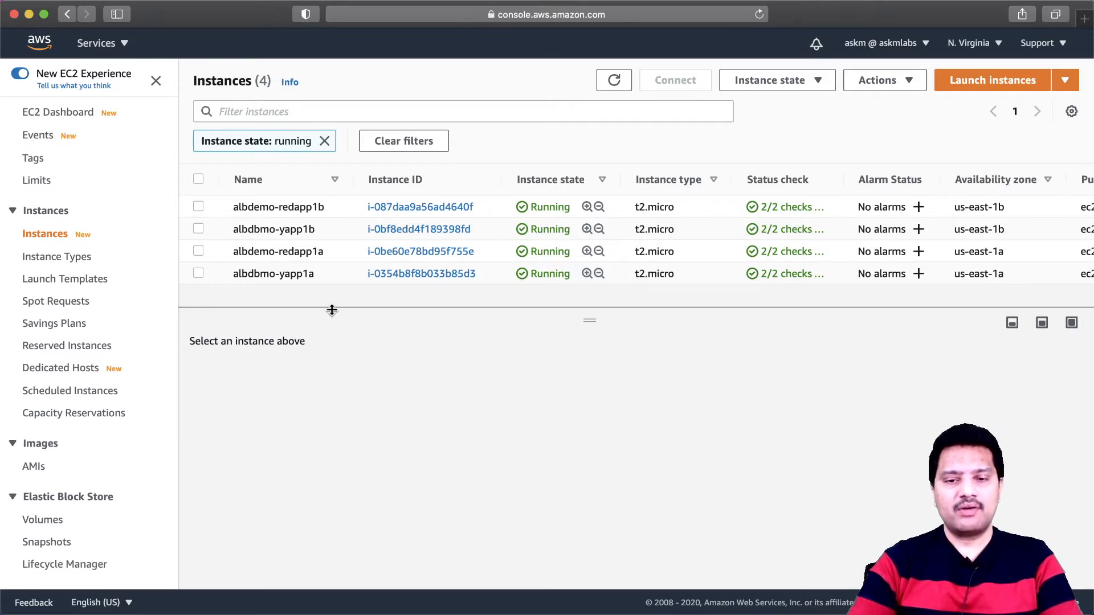
click(341, 254)
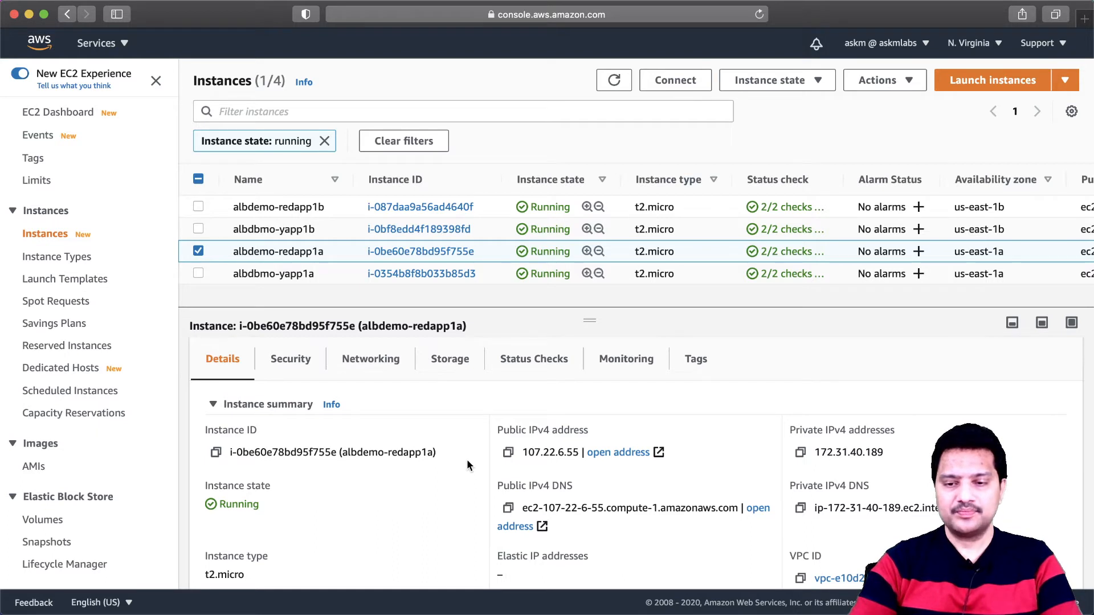
click(508, 454)
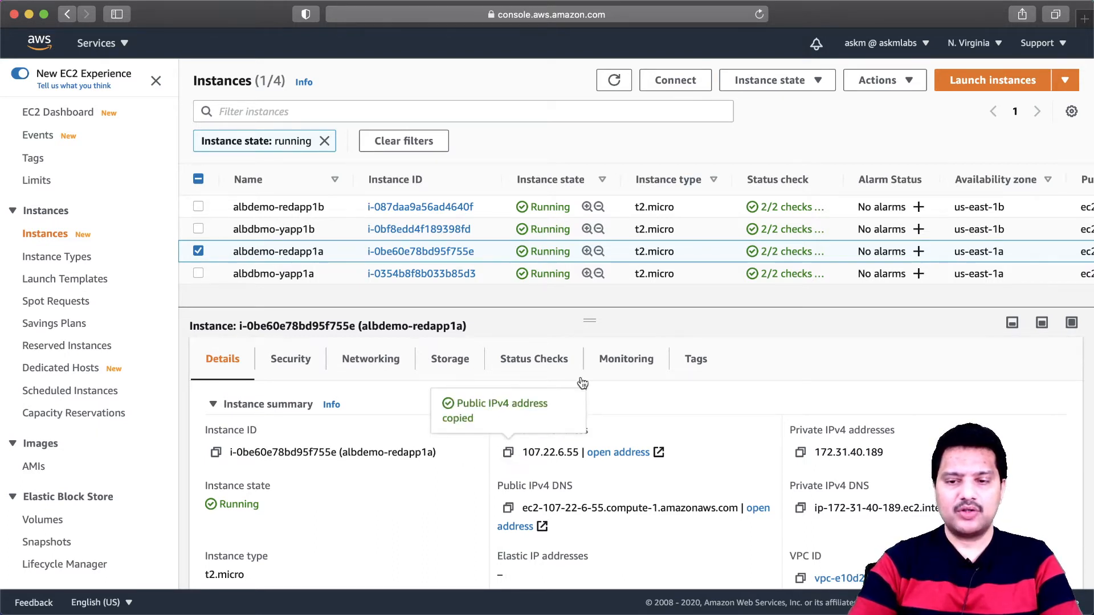
key(super+t)
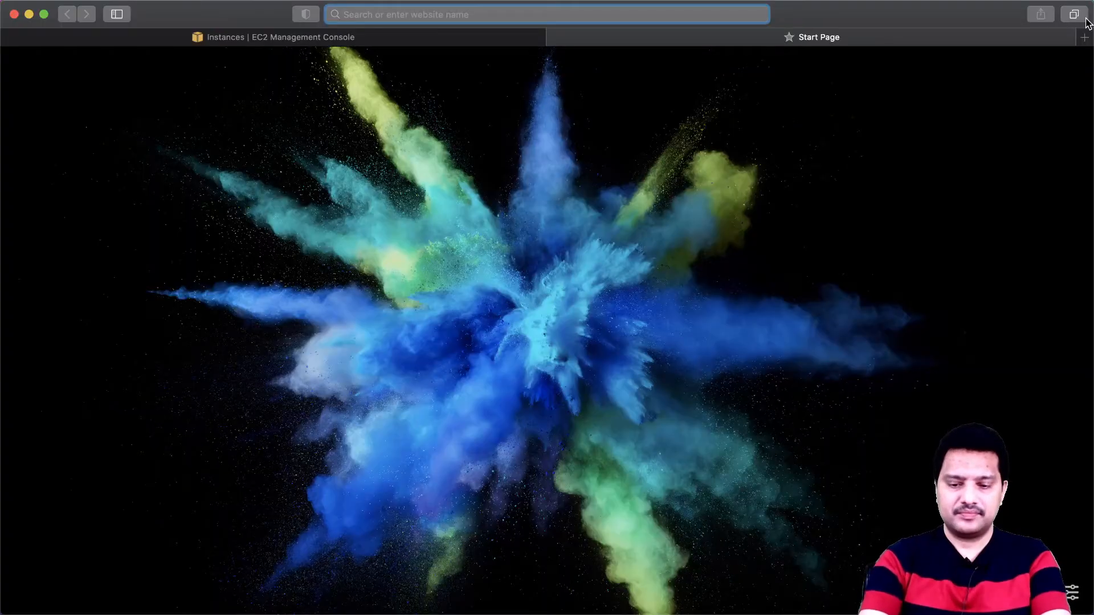
text(http://redapp.askmlabs.online)
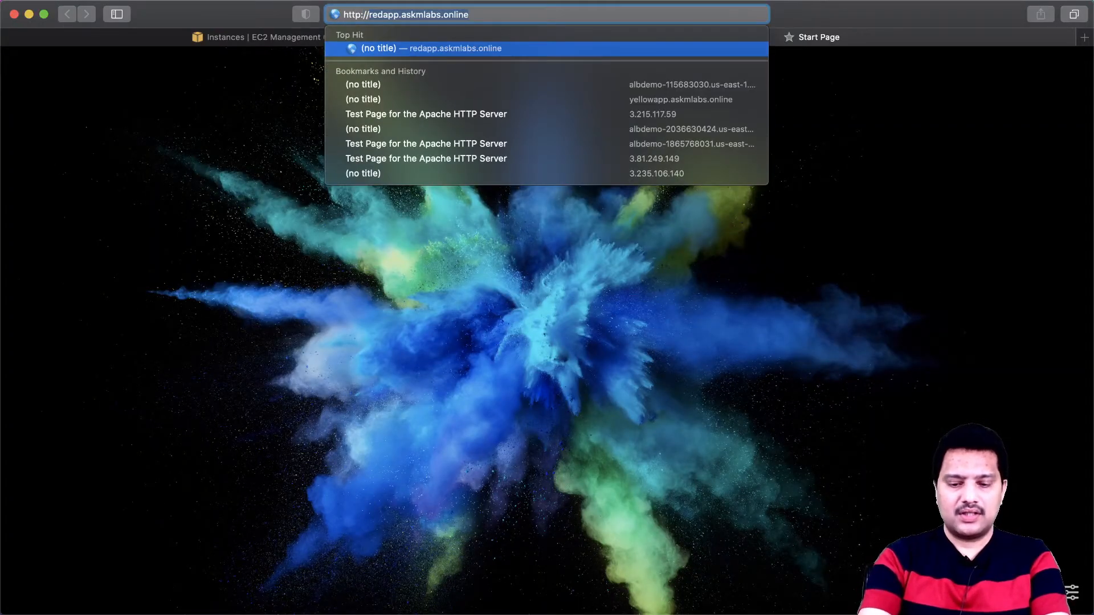
key(super+v)
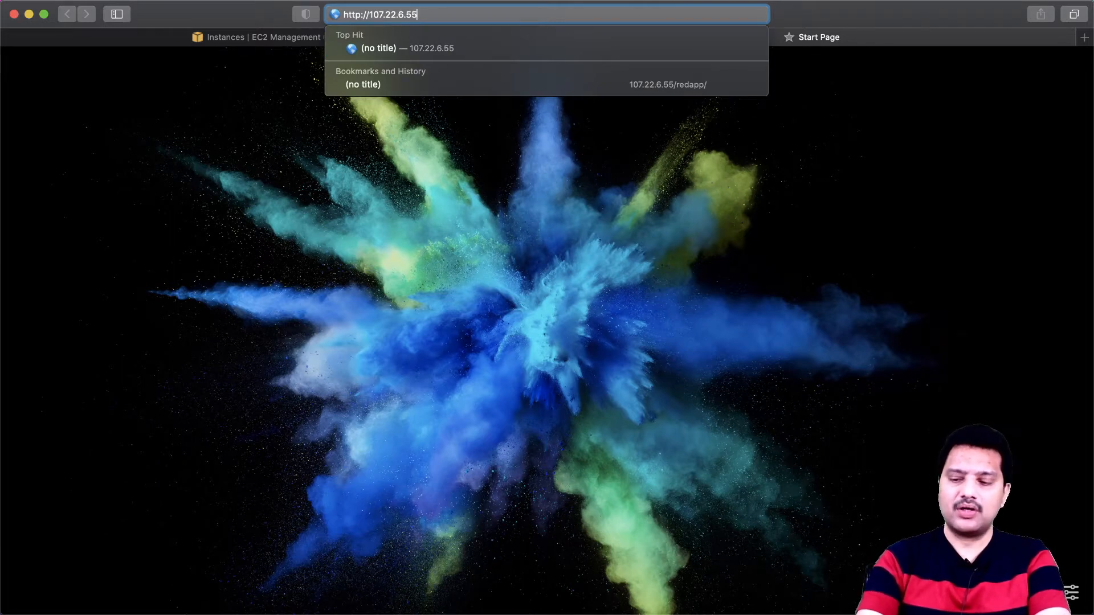
key(Return)
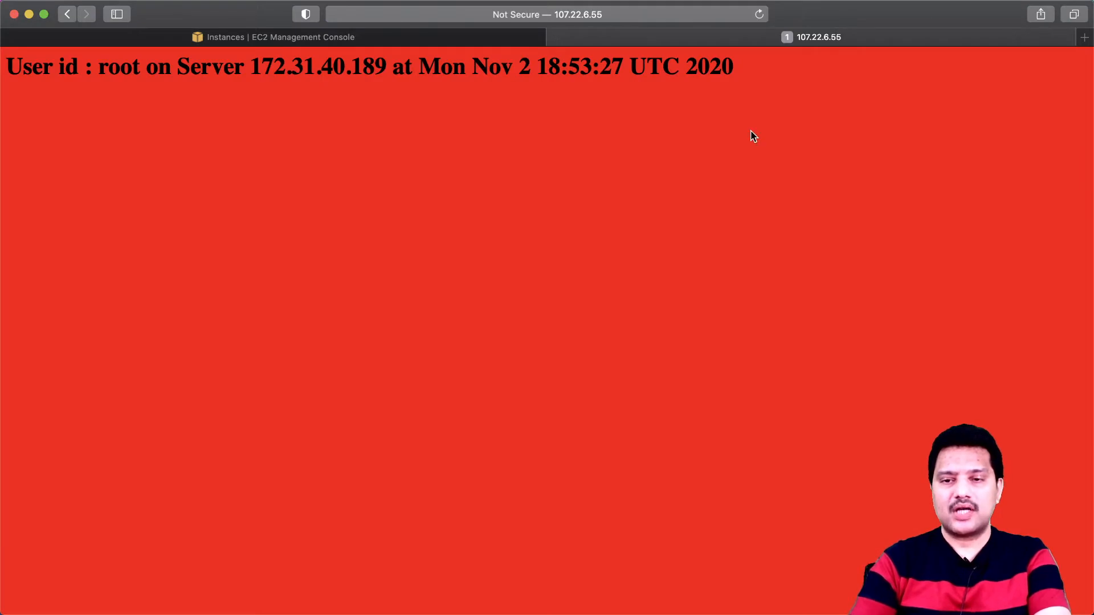
click(554, 38)
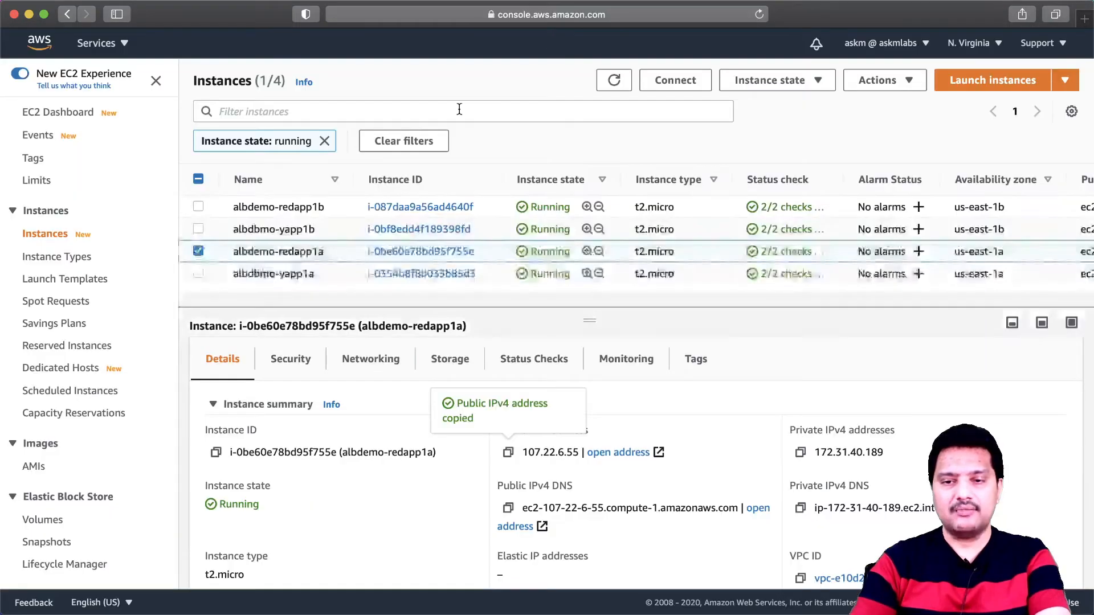
triple_click(337, 207)
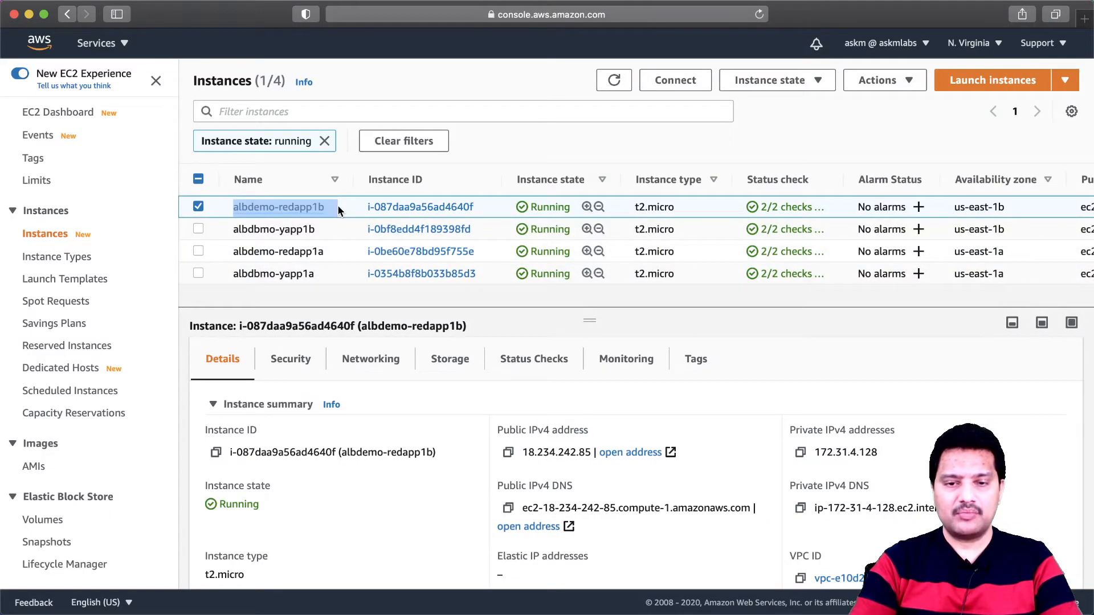
click(508, 451)
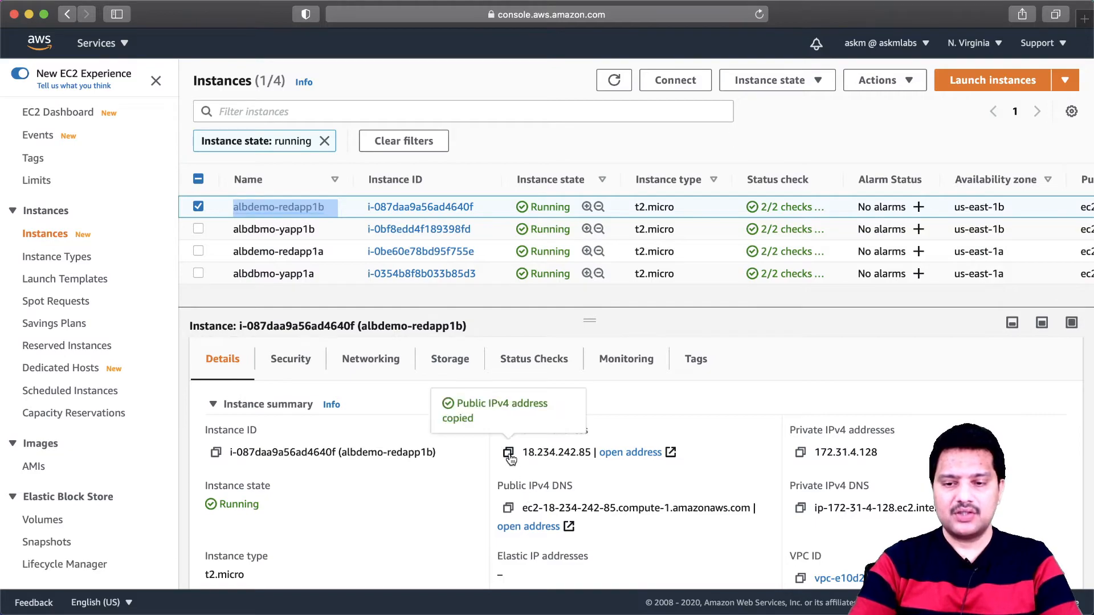
click(1082, 23)
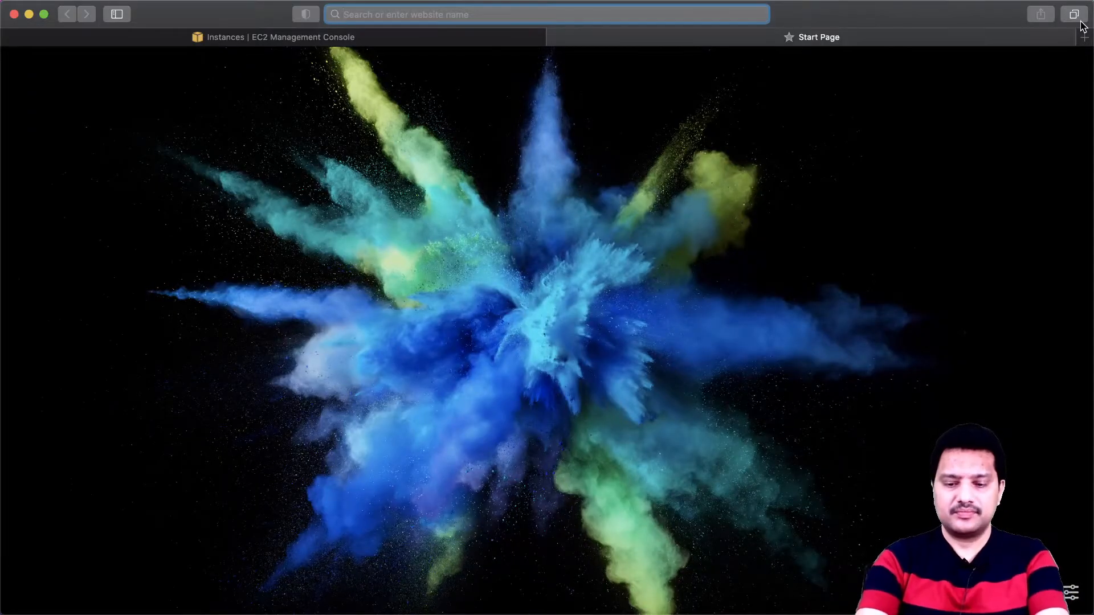
text(http://redapp.askmlabs.online)
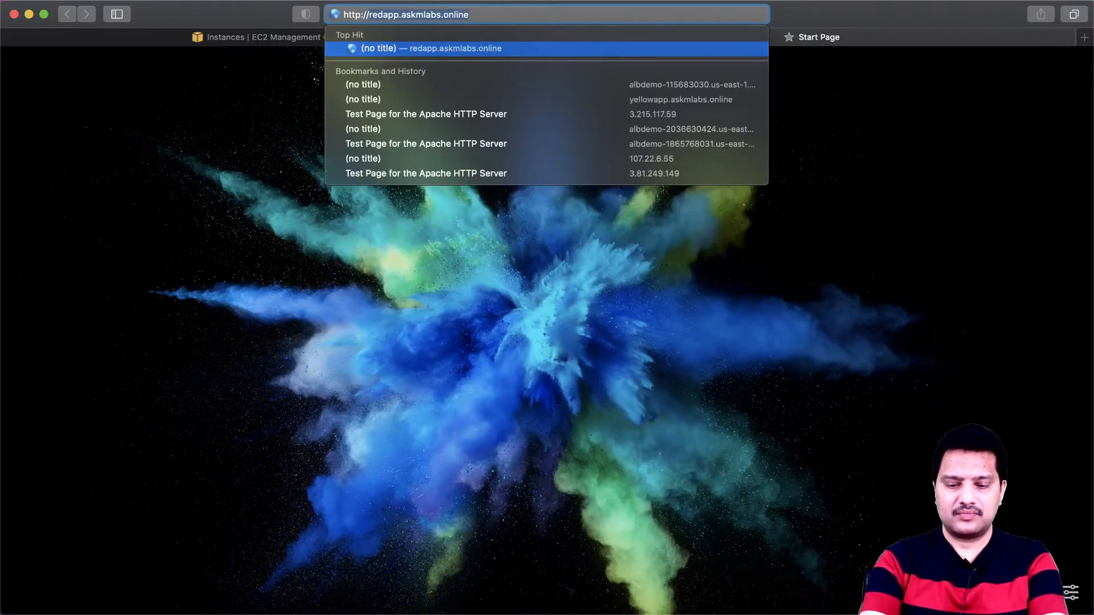
key(cmd+v)
key(Return)
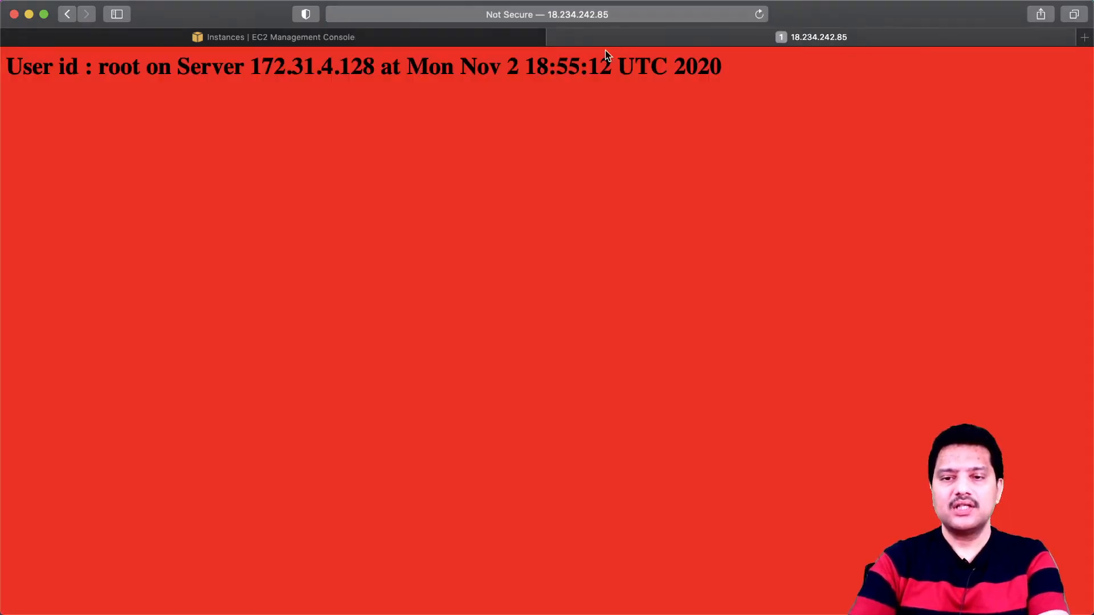
click(556, 36)
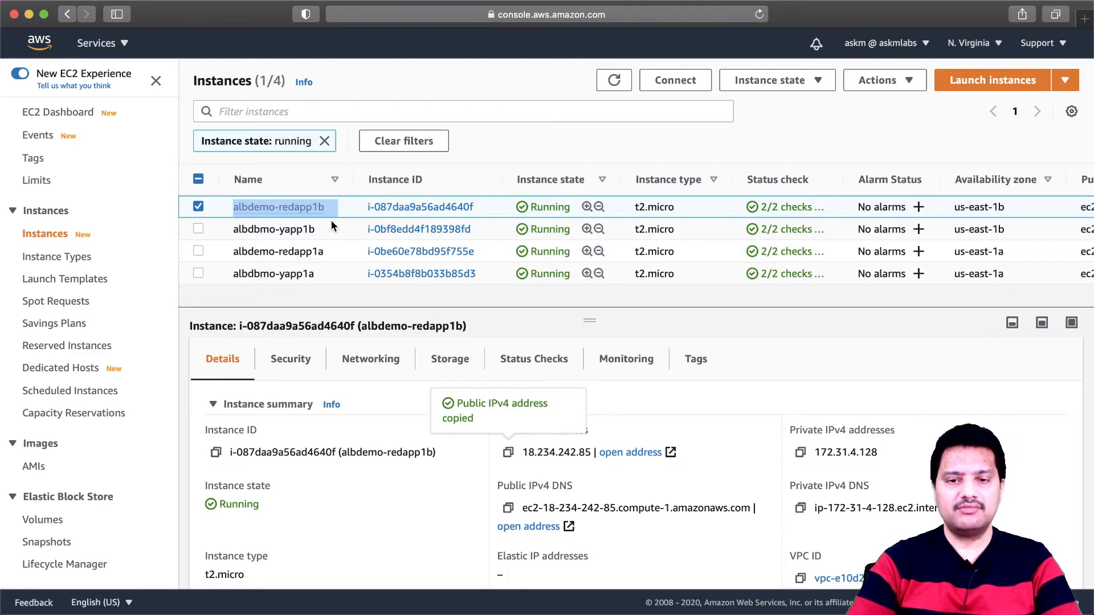
click(334, 273)
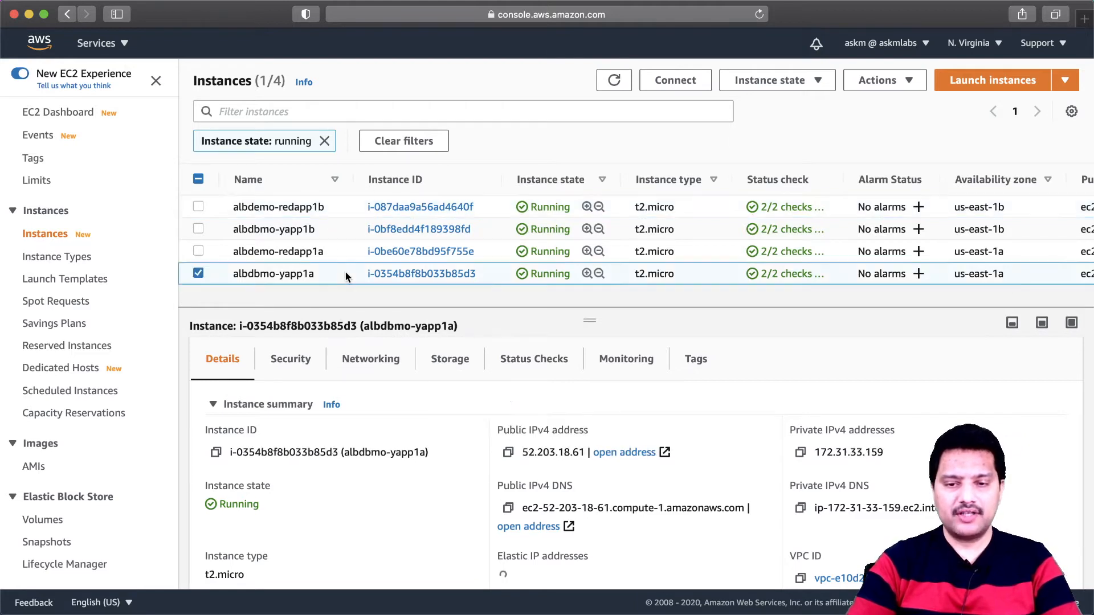
click(508, 452)
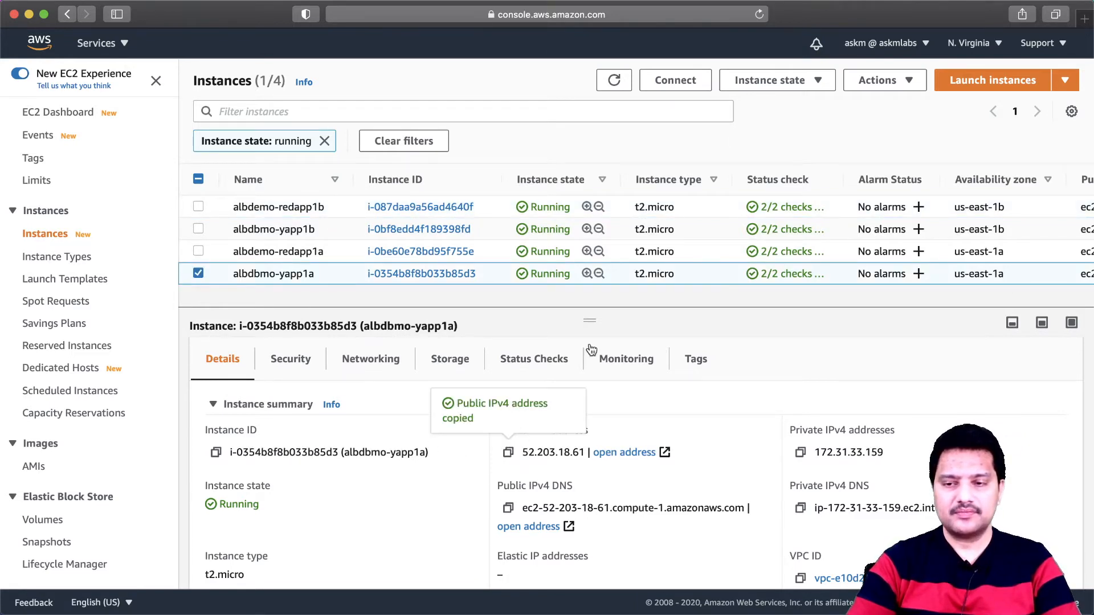
click(1084, 19)
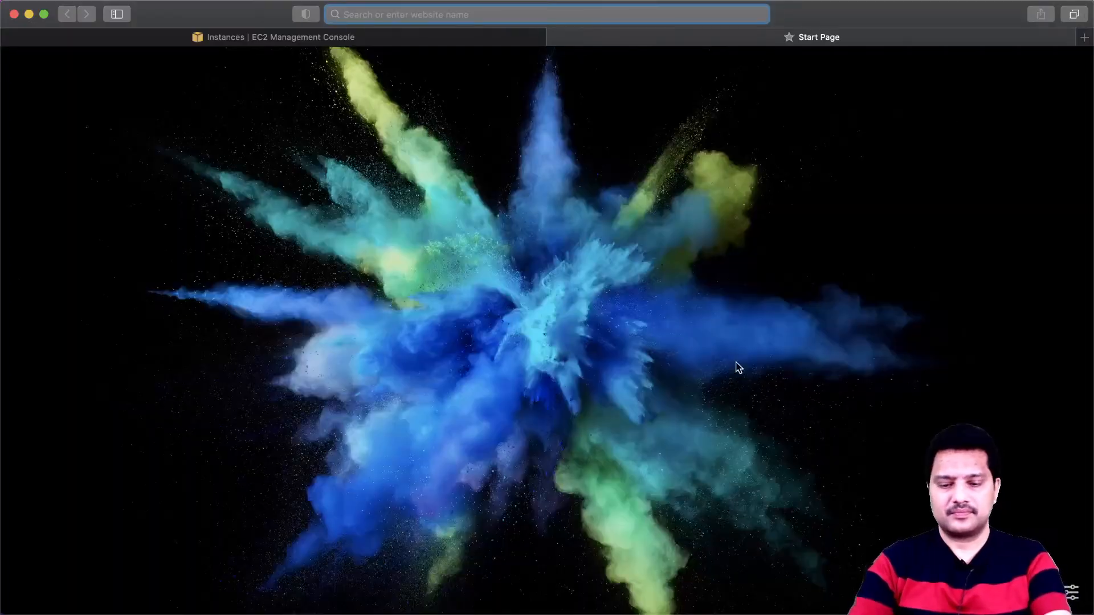
text(http)
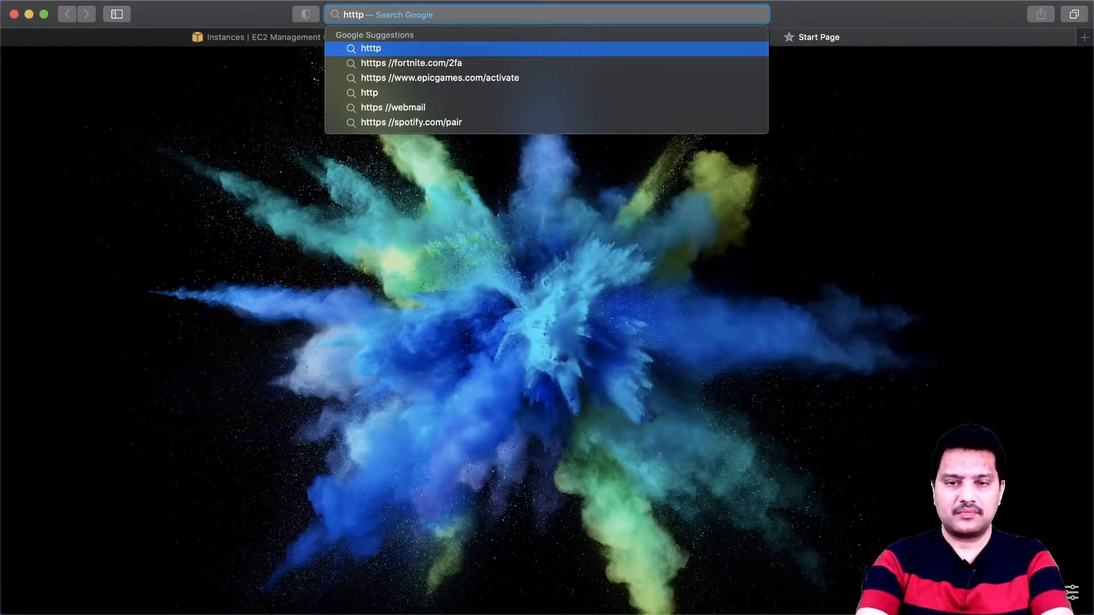
key(BackSpace)
key(BackSpace)
text(p)
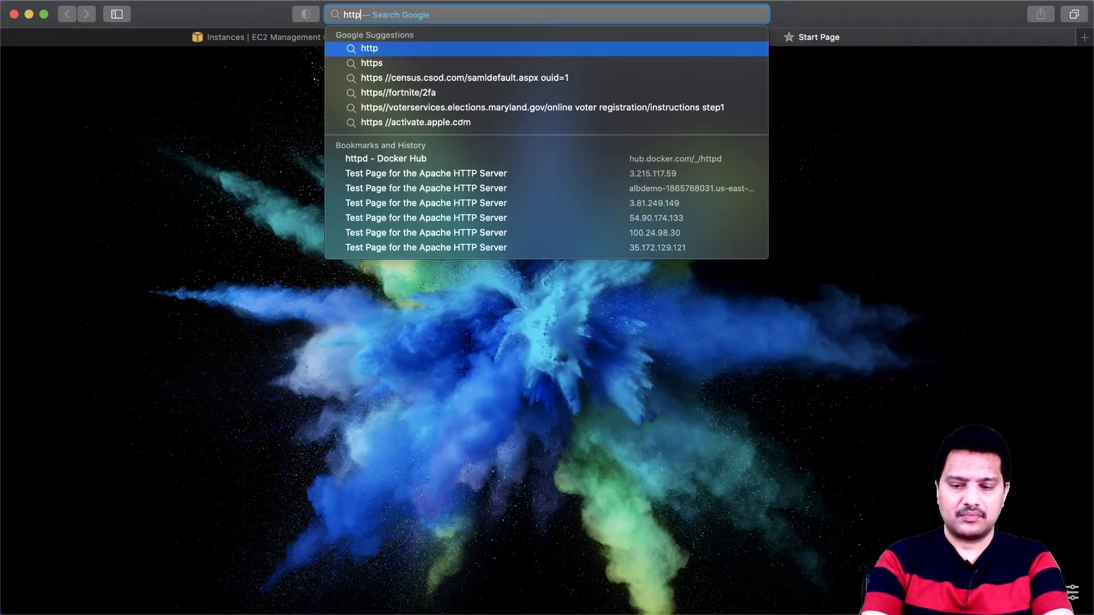
text(://redapp.askmlabs.online)
key(super+v)
key(Return)
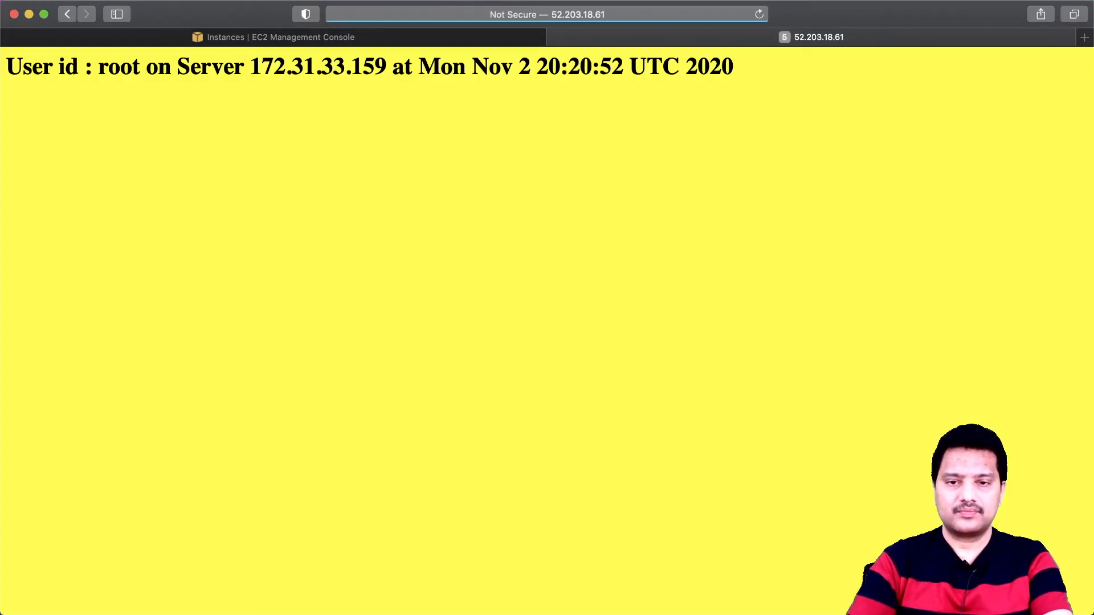
click(556, 37)
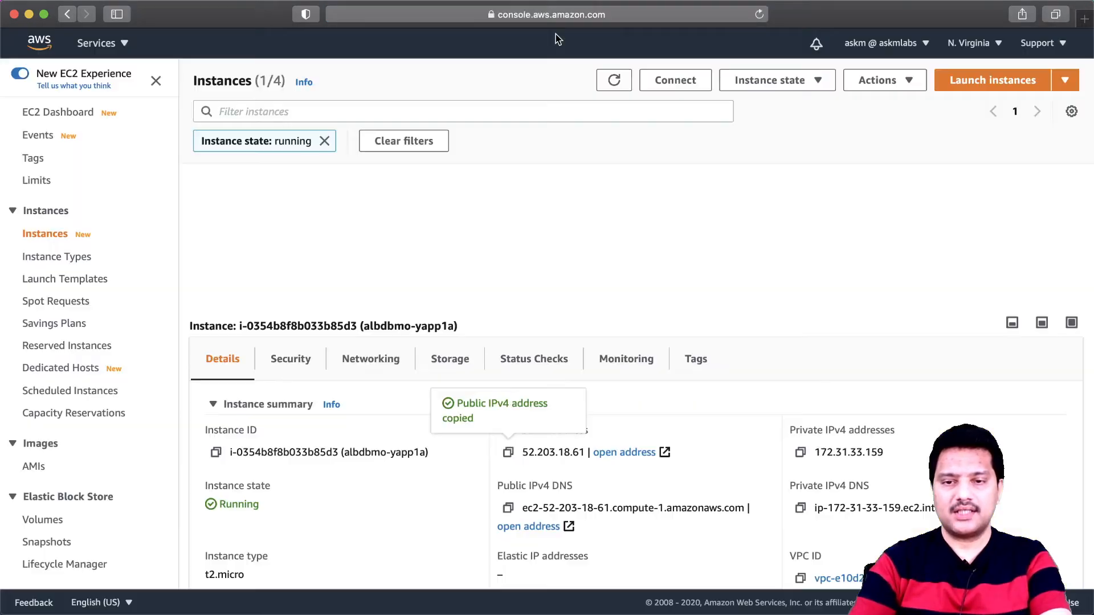
click(338, 208)
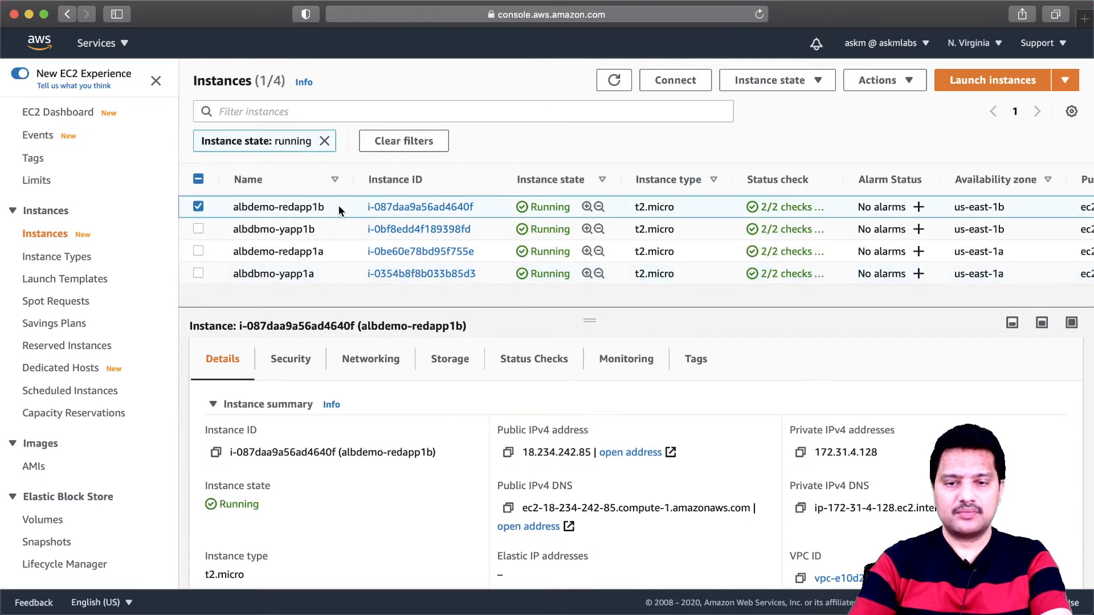
click(334, 228)
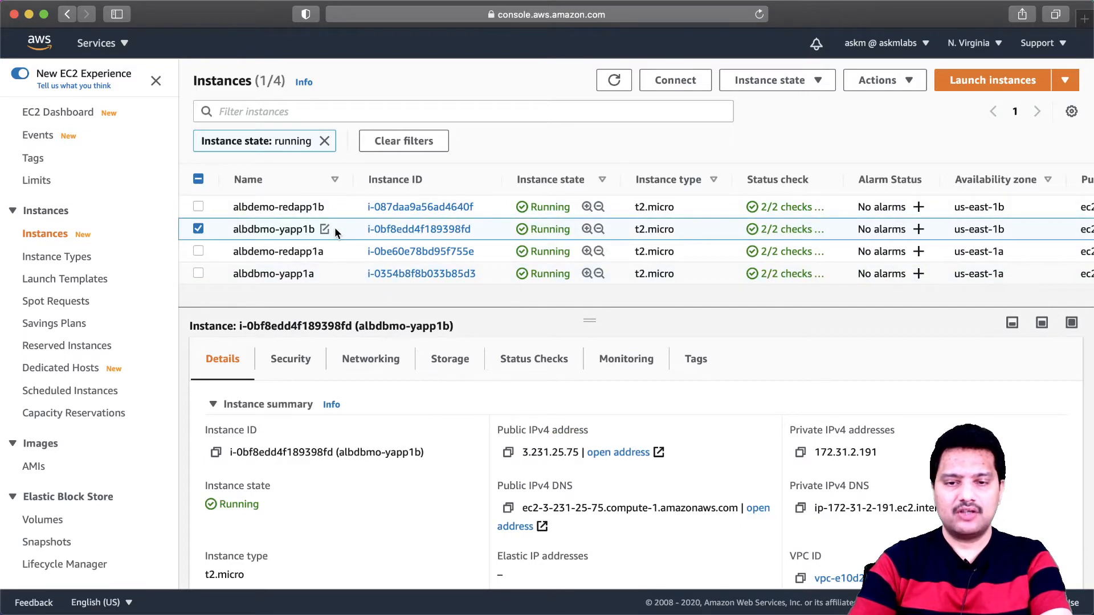
click(508, 452)
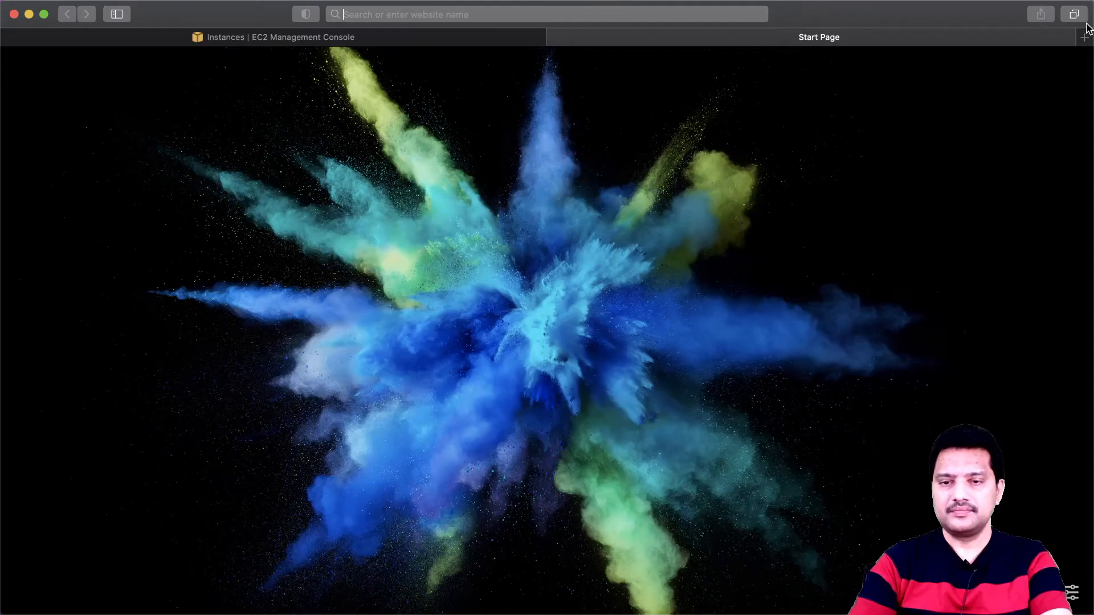
click(1085, 23)
text(http://redapp.askmlabs.online)
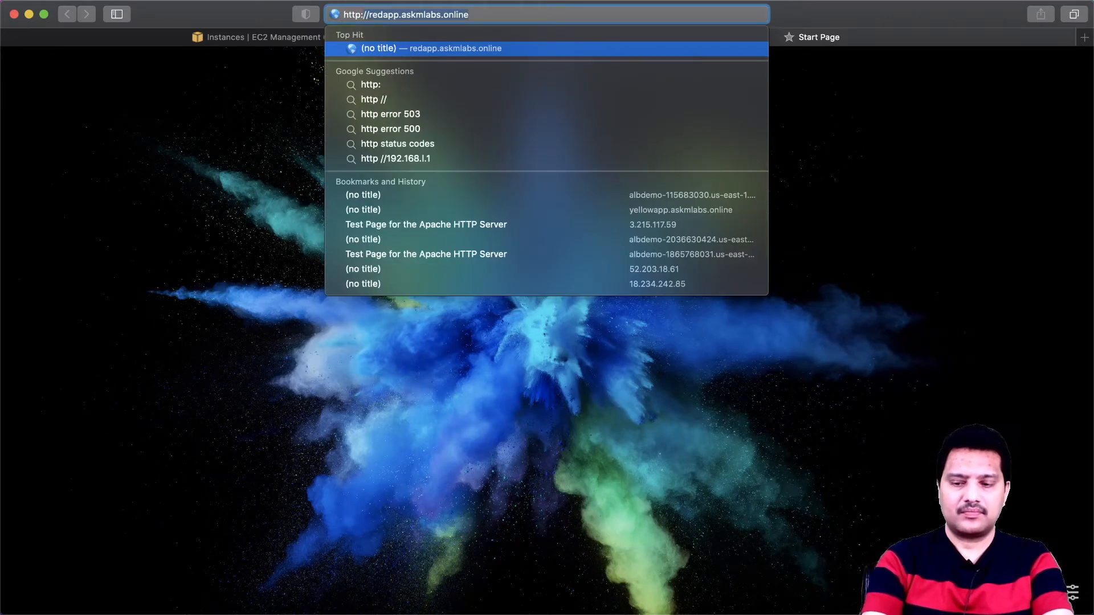
key(super+v)
key(Return)
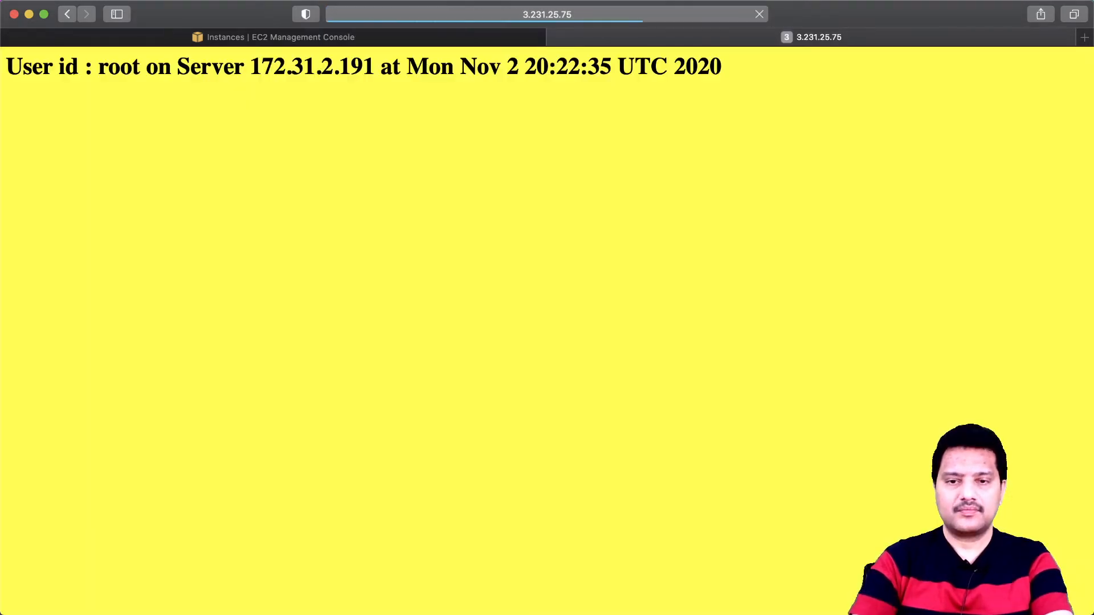
click(555, 37)
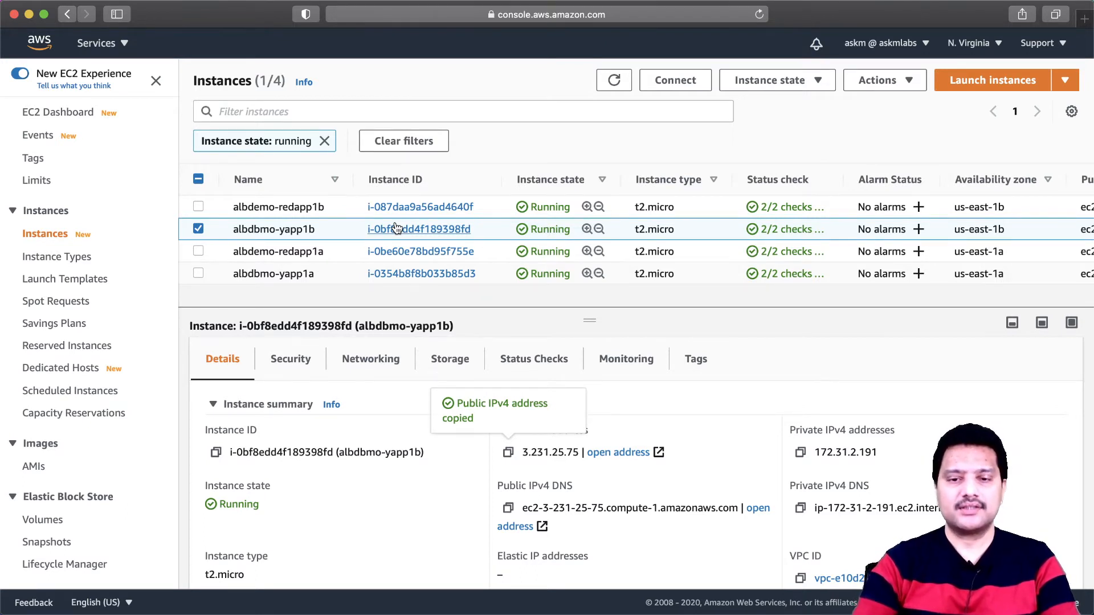
Open the EC2 target groups list and start creating a new target group
scroll(150, 415, down, 5)
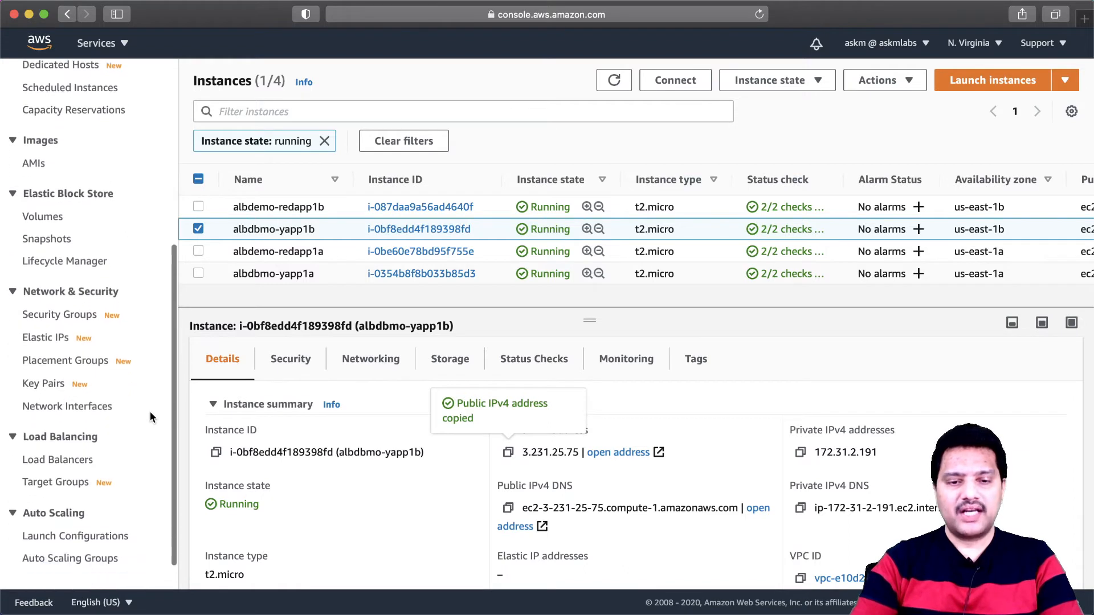
scroll(150, 415, down, 1)
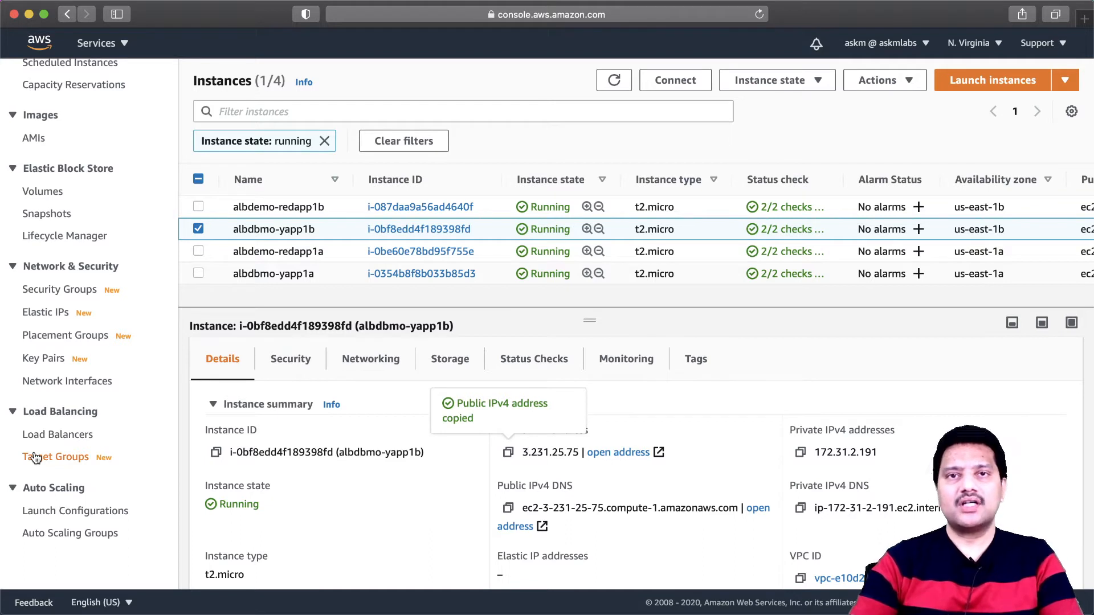
click(64, 460)
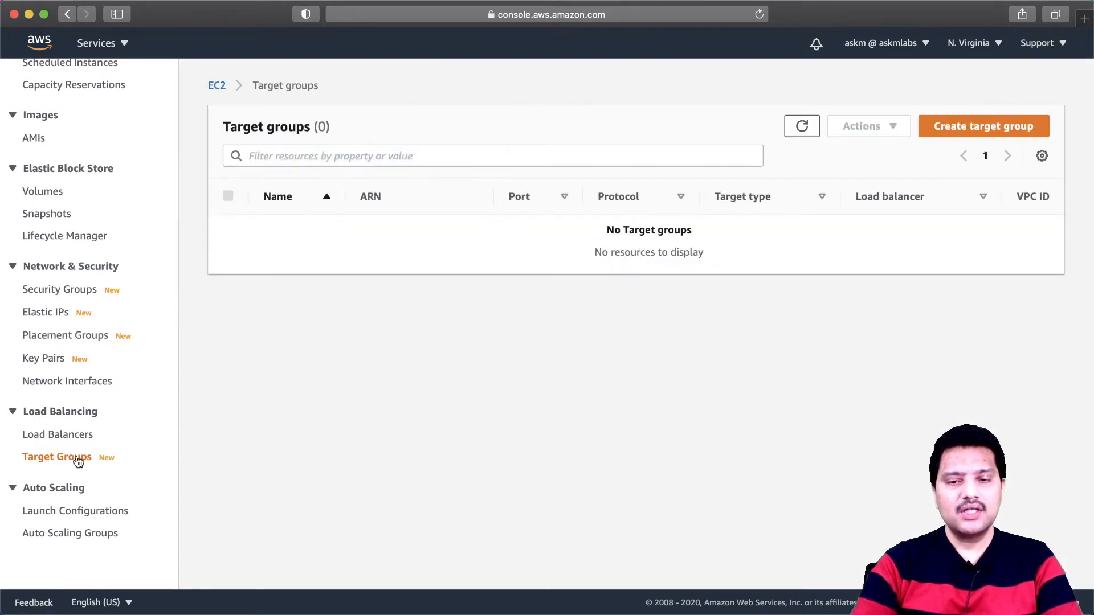
click(956, 127)
Name the new instance target group albdemotg-redapp
scroll(251, 326, down, 5)
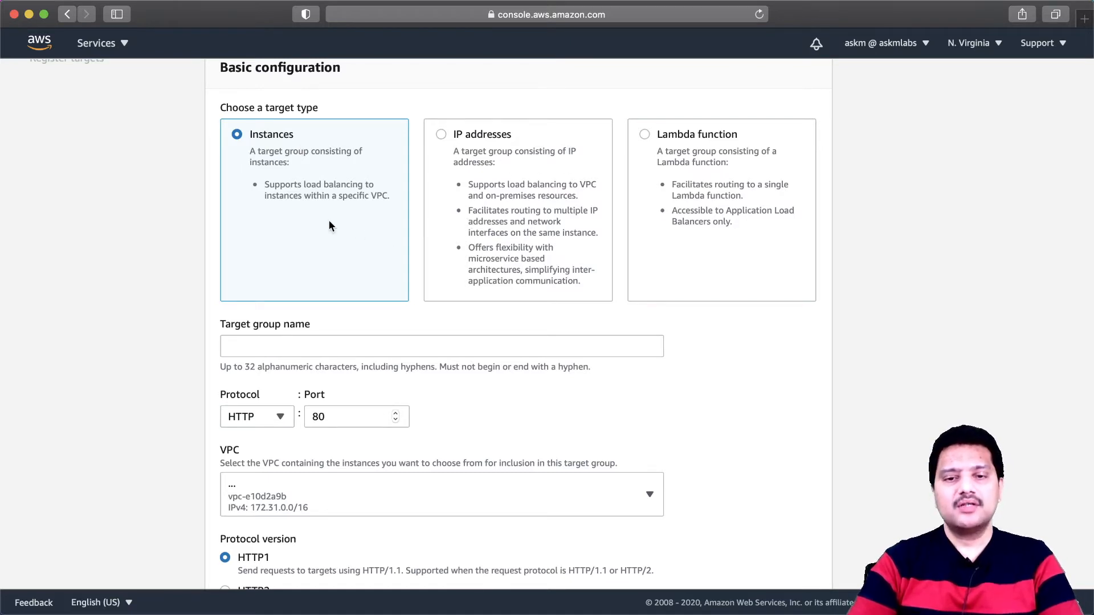
scroll(329, 221, down, 1)
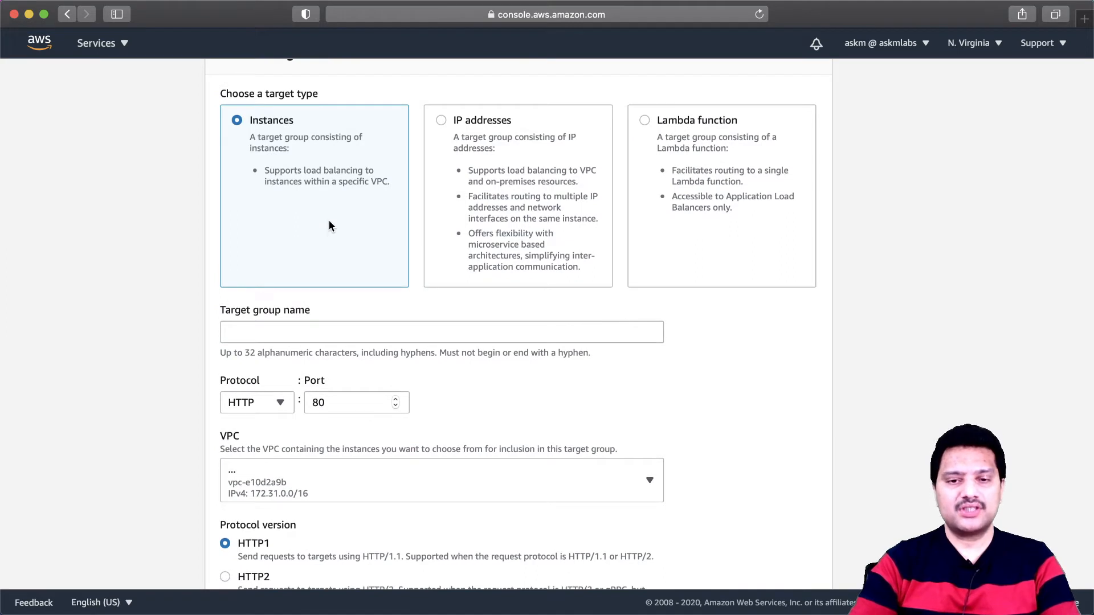
scroll(329, 225, down, 3)
click(314, 249)
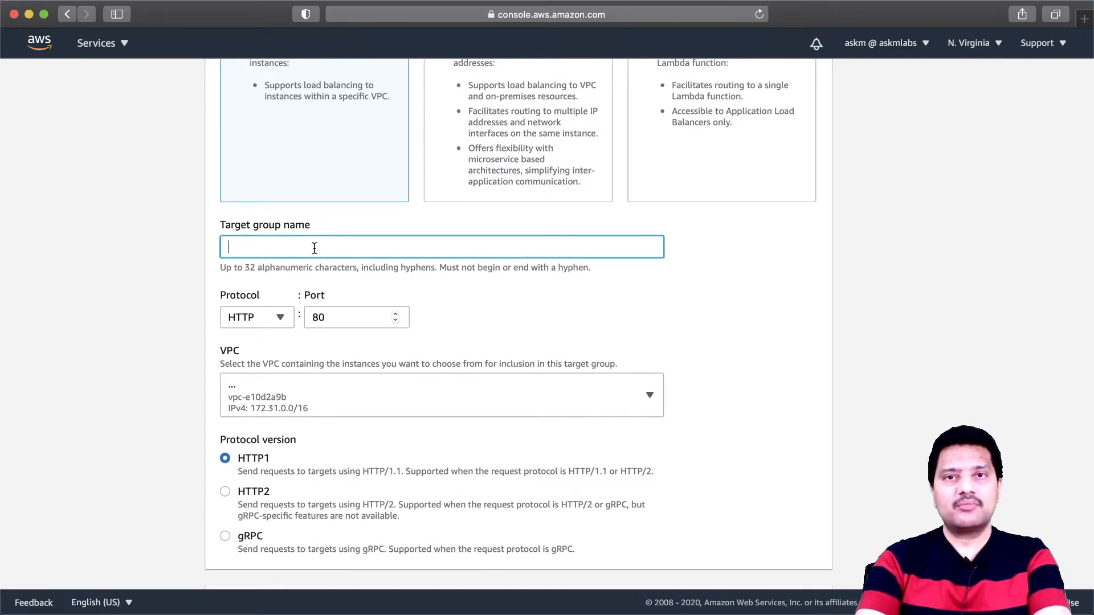
text(albdemo)
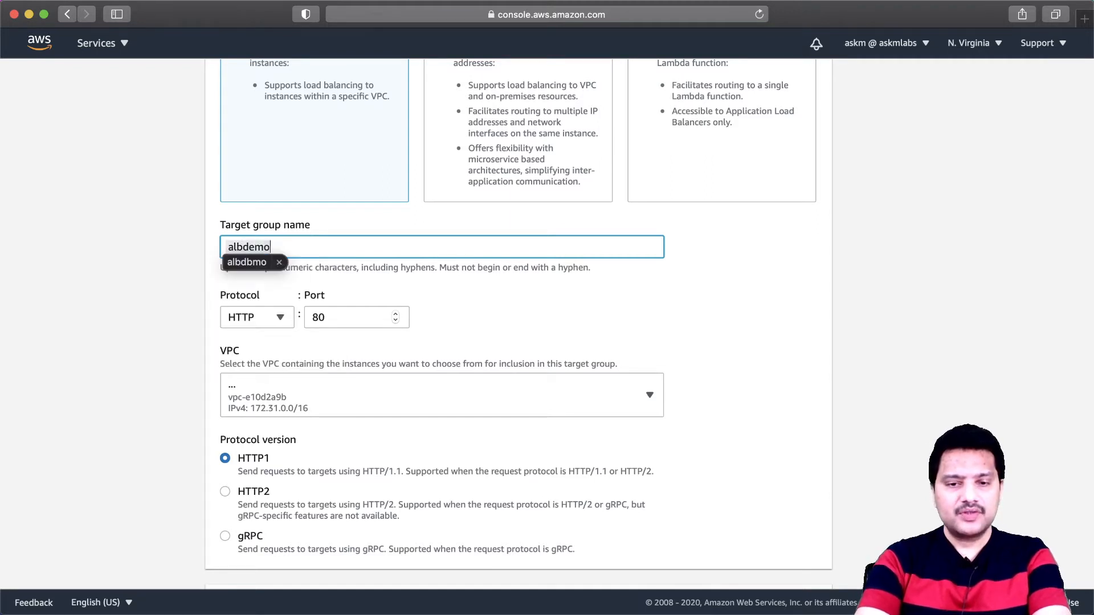
text(-)
key(BackSpace)
key(BackSpace)
key(BackSpace)
key(BackSpace)
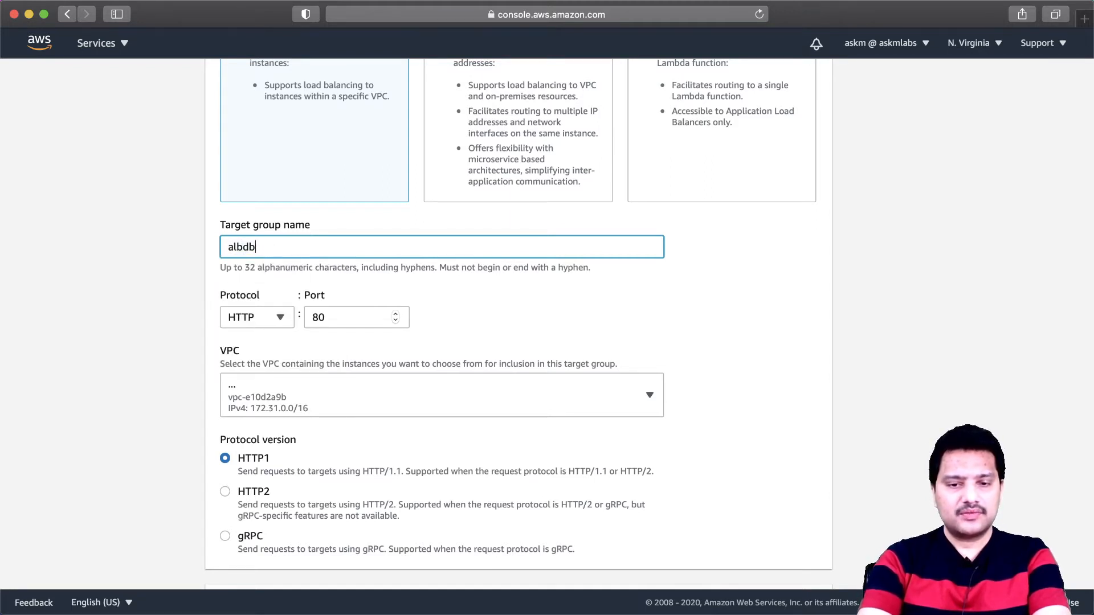
text(emo)
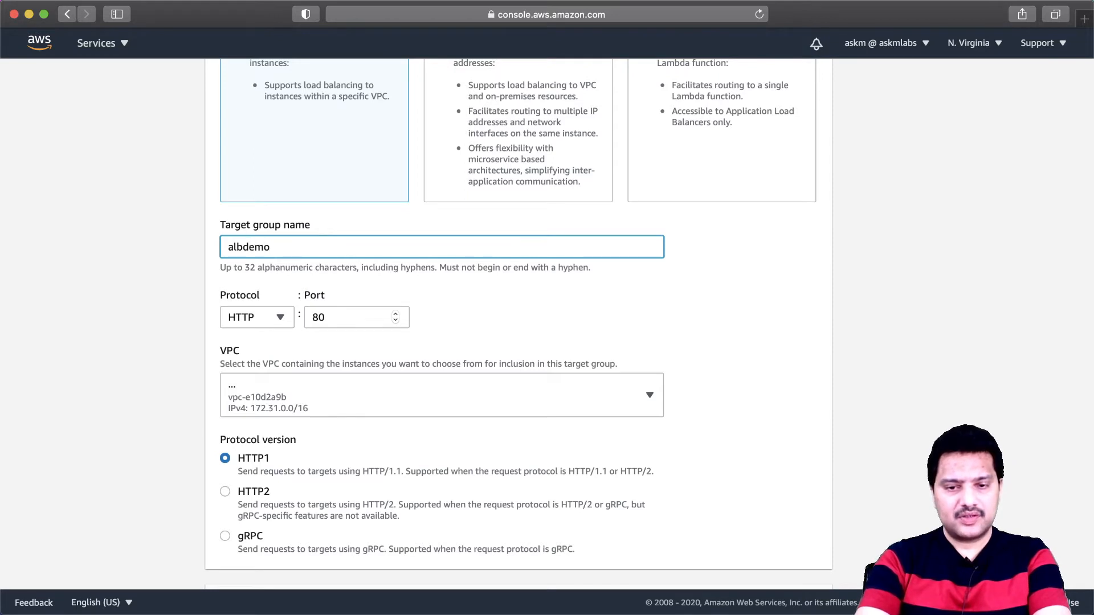
text(-)
key(BackSpace)
text(tg)
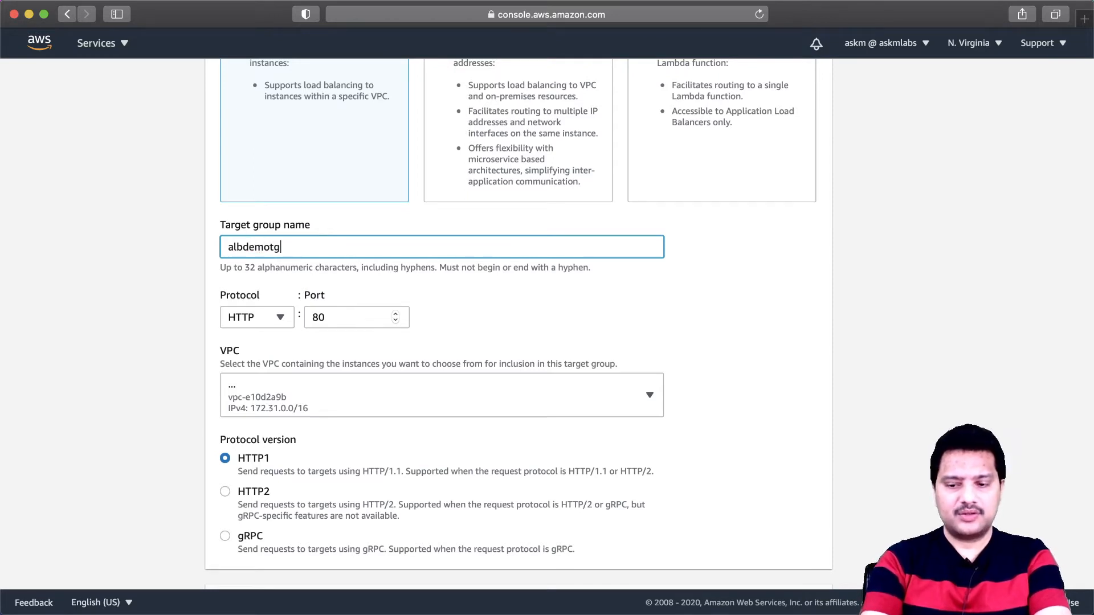
text(-redapp)
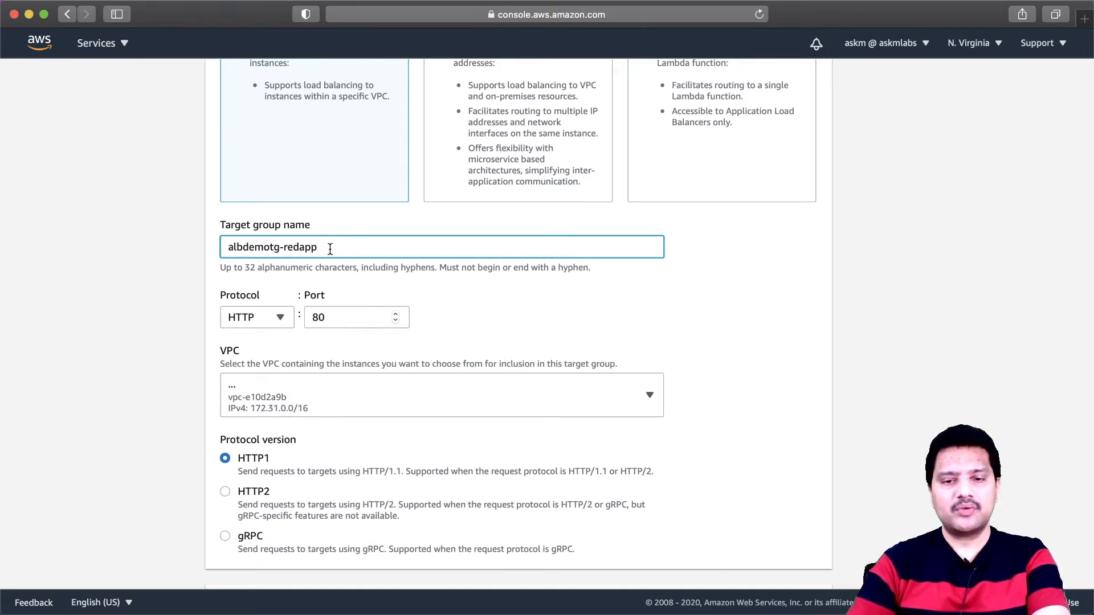
Review the health check path and advanced health check settings, keep their defaults, and continue to target registration
scroll(402, 285, down, 5)
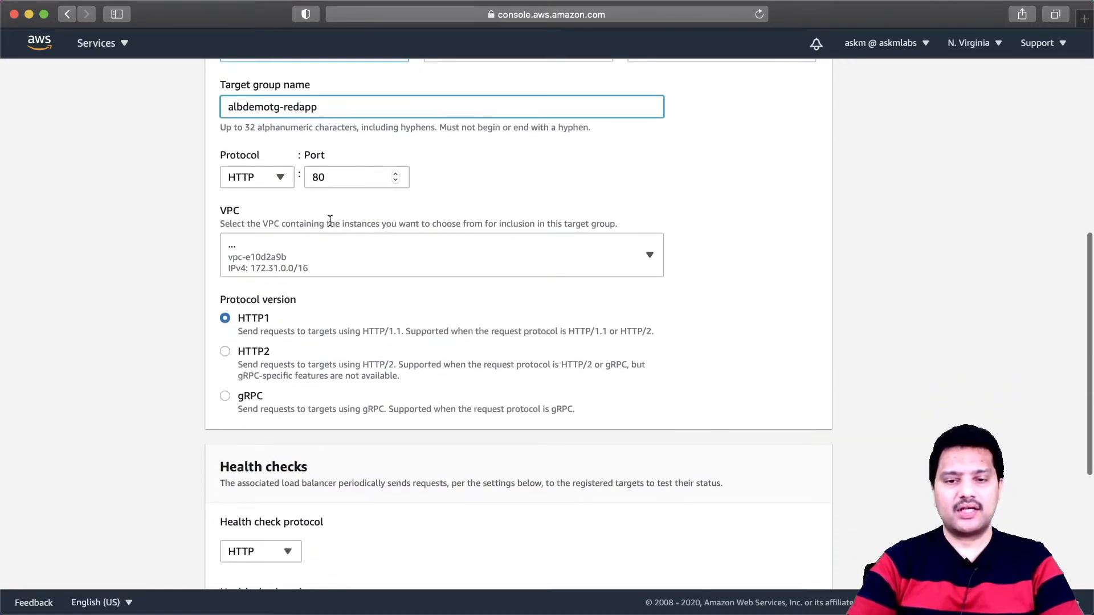
scroll(285, 367, down, 4)
scroll(329, 354, down, 5)
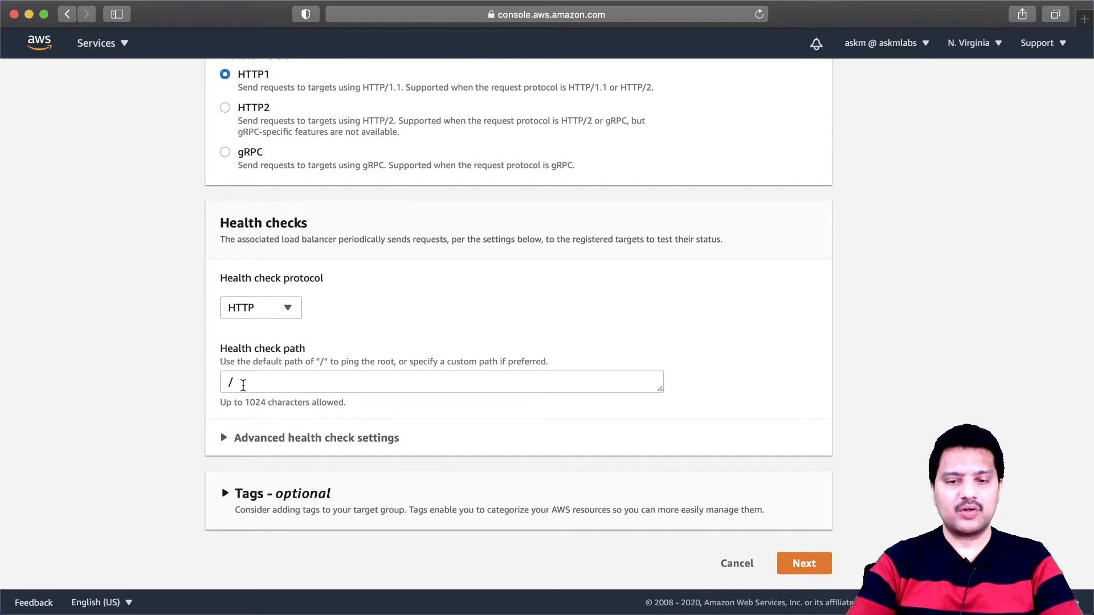
click(240, 386)
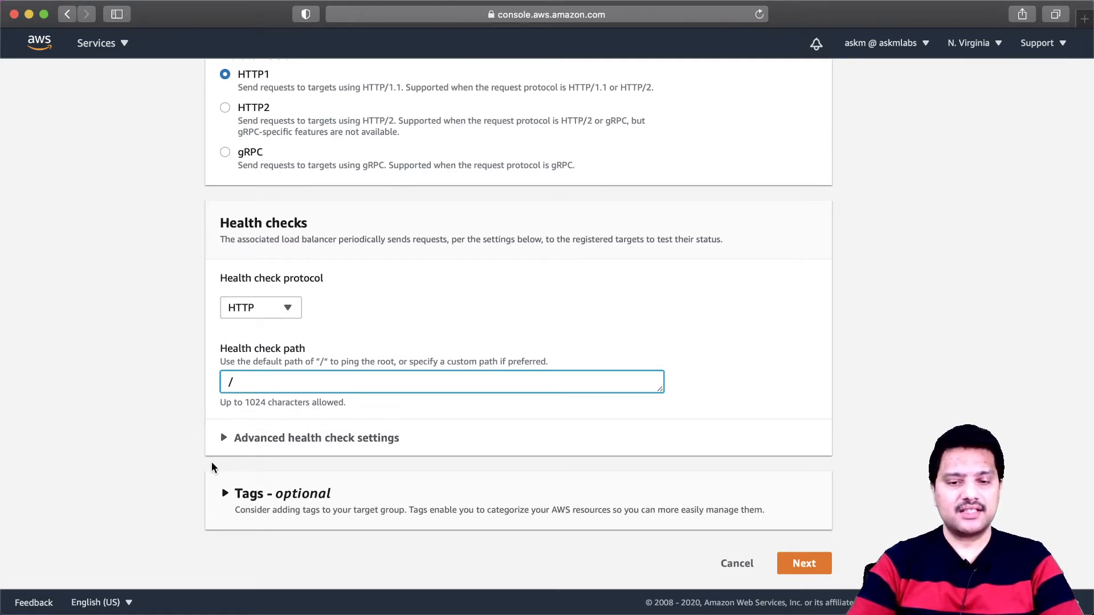
click(224, 438)
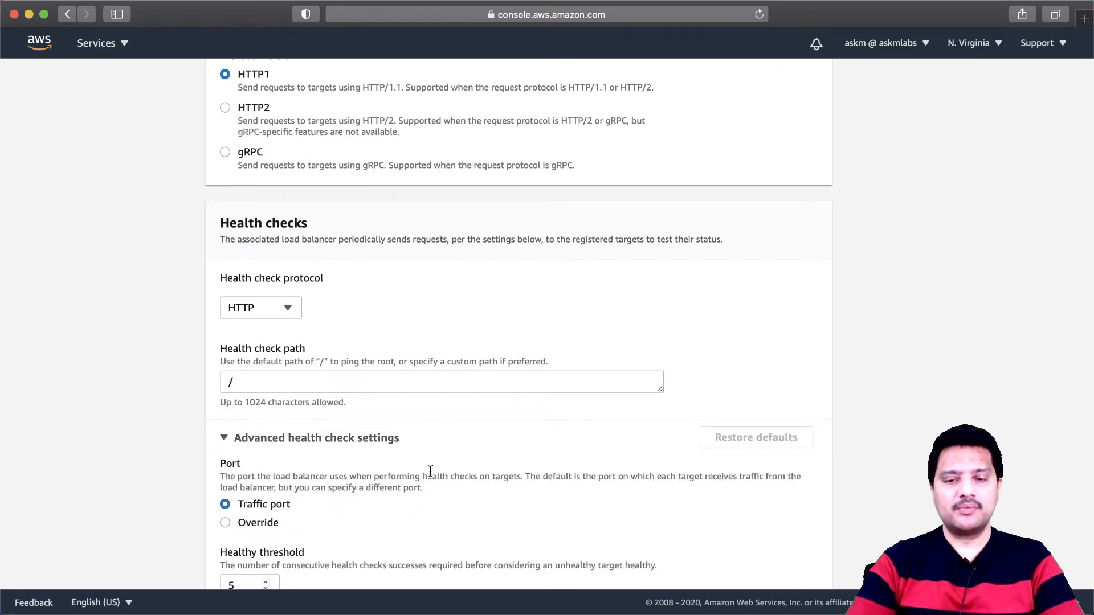
scroll(424, 450, down, 5)
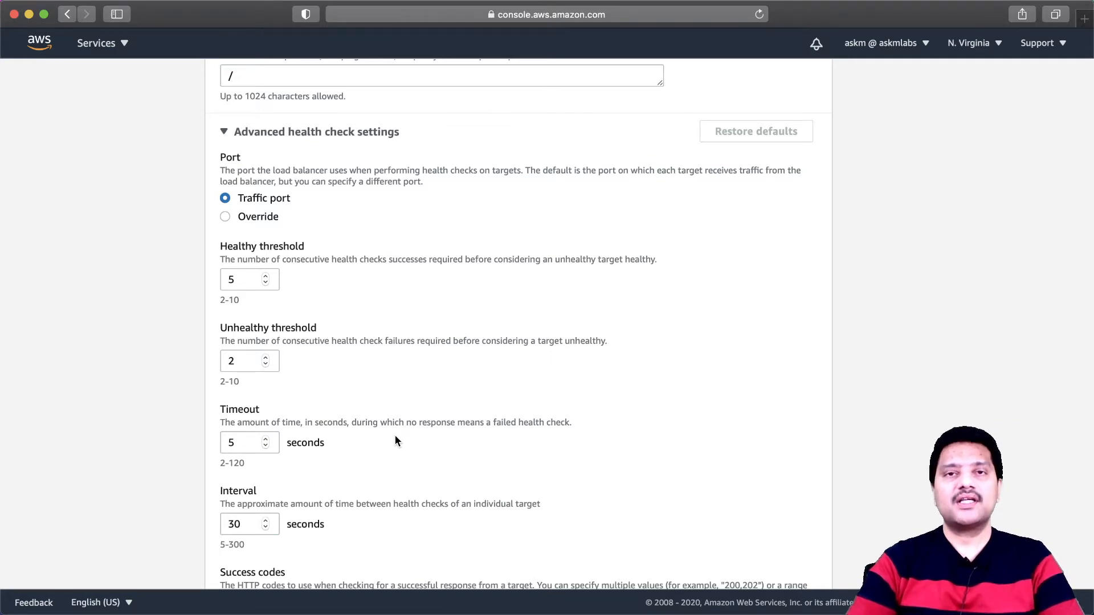
scroll(518, 438, down, 5)
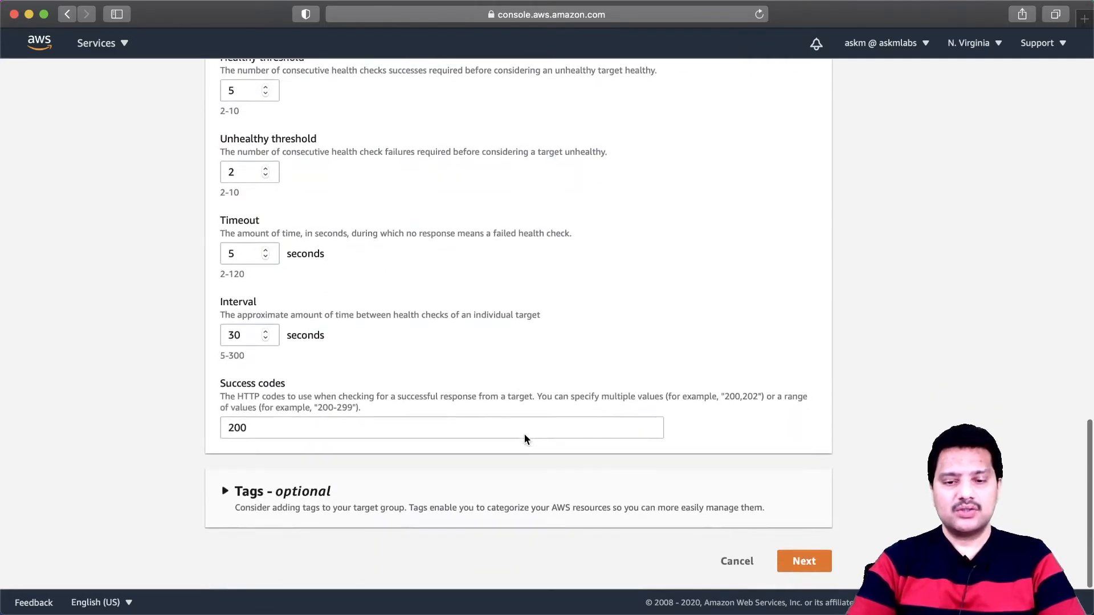
click(801, 565)
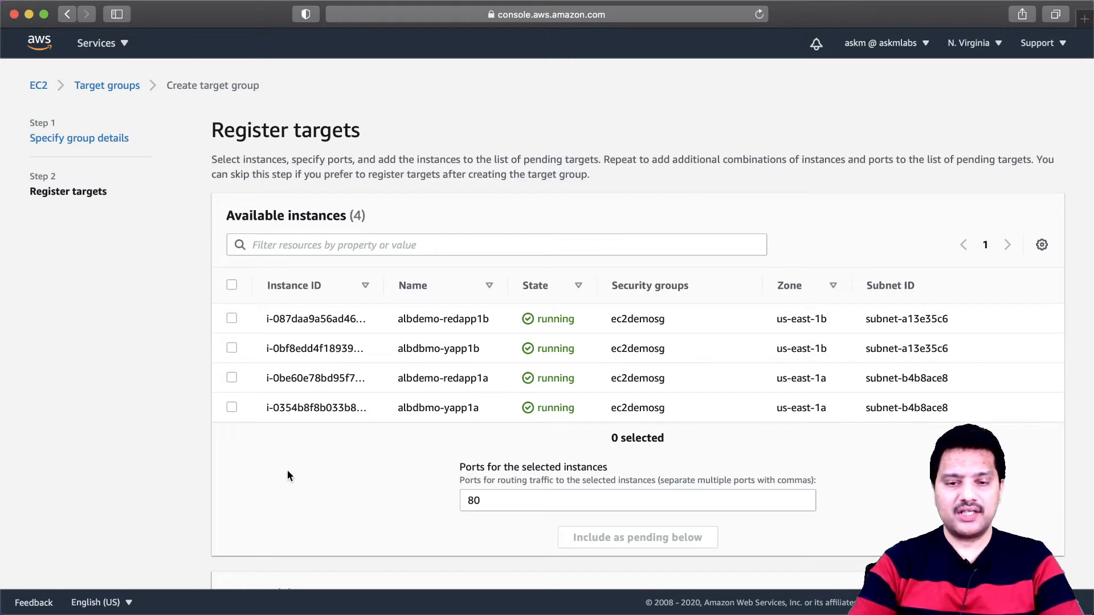
Add albdemo-redapp1b and albdemo-redapp1a as pending targets on port 80 and create the target group
click(231, 318)
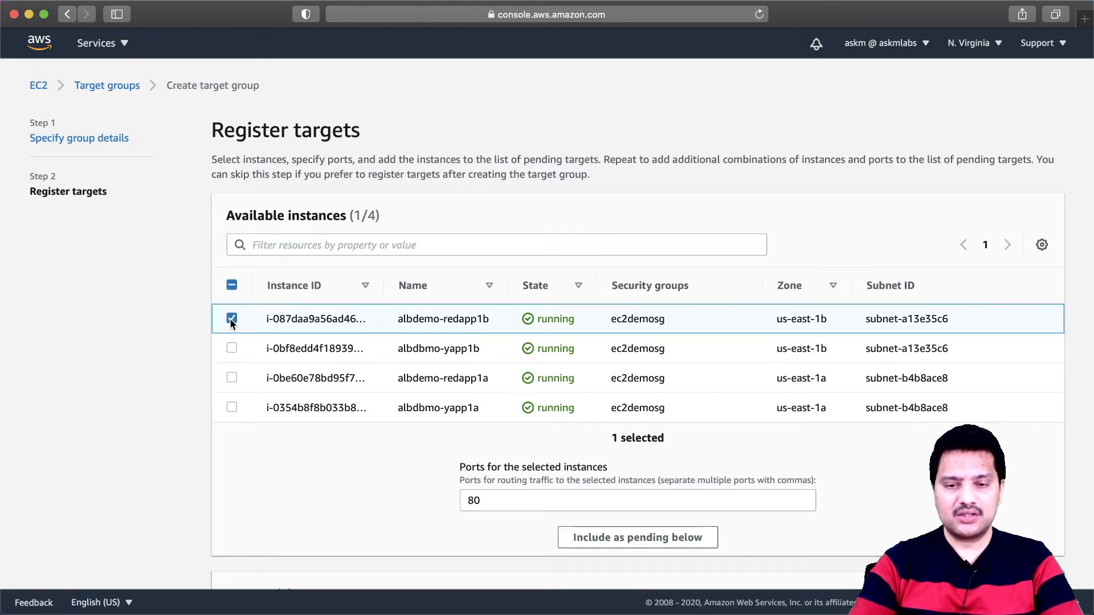
click(232, 378)
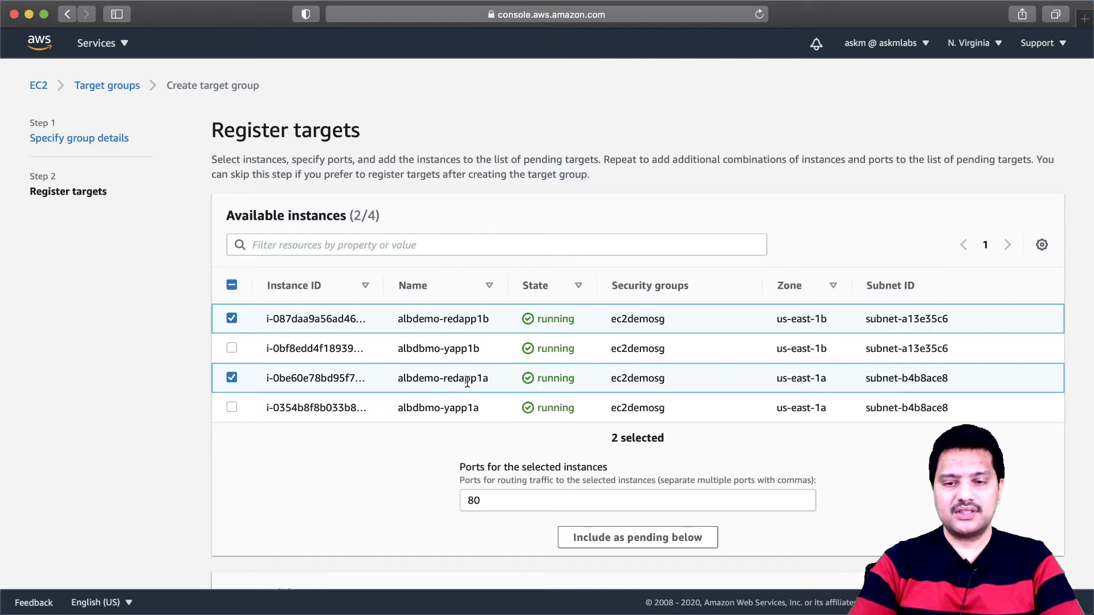
click(600, 542)
scroll(817, 503, down, 5)
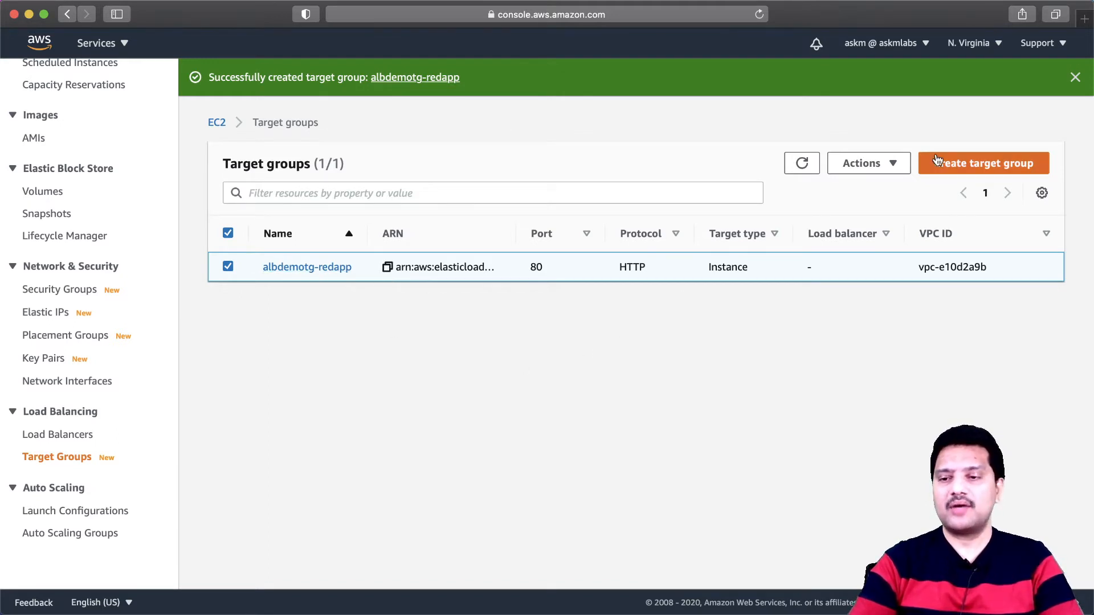
Start a second instance target group and name it albdemotg-yapp
click(960, 166)
scroll(314, 291, down, 4)
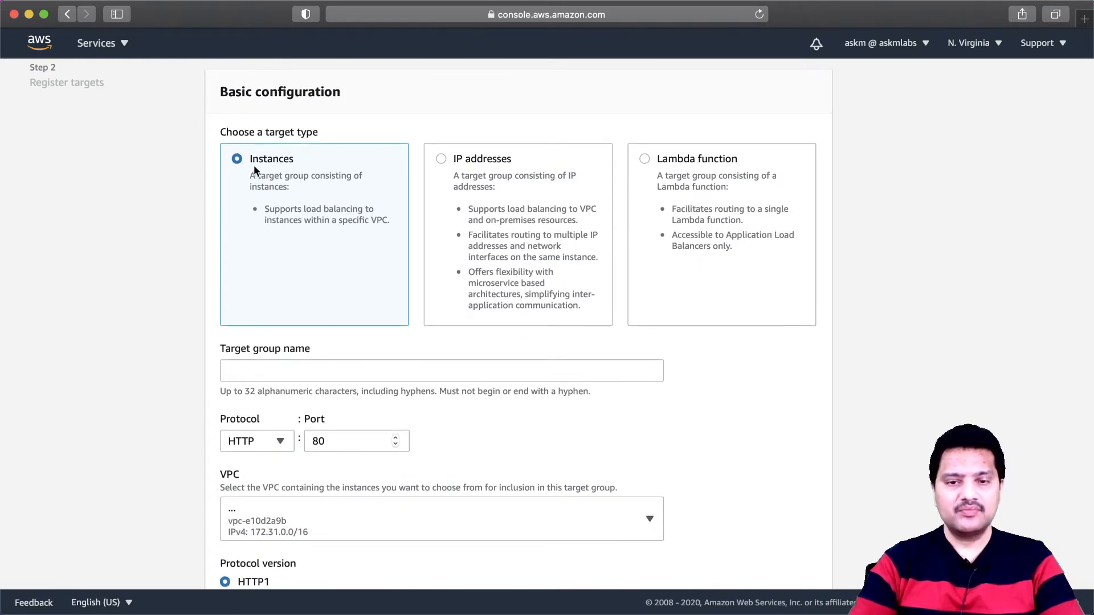
scroll(263, 243, down, 2)
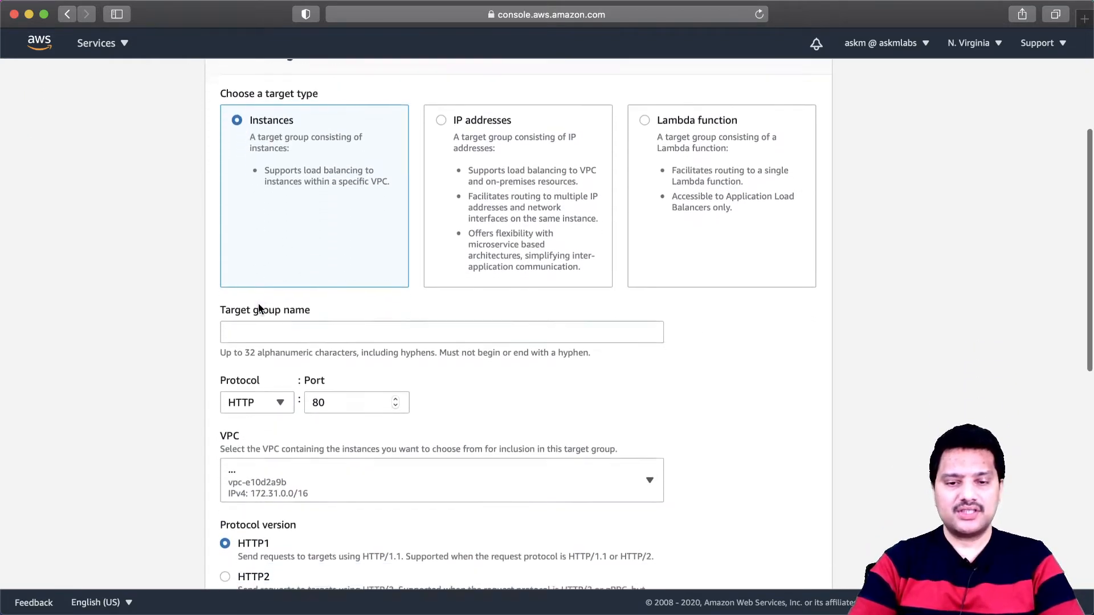
click(259, 316)
text(albdemo)
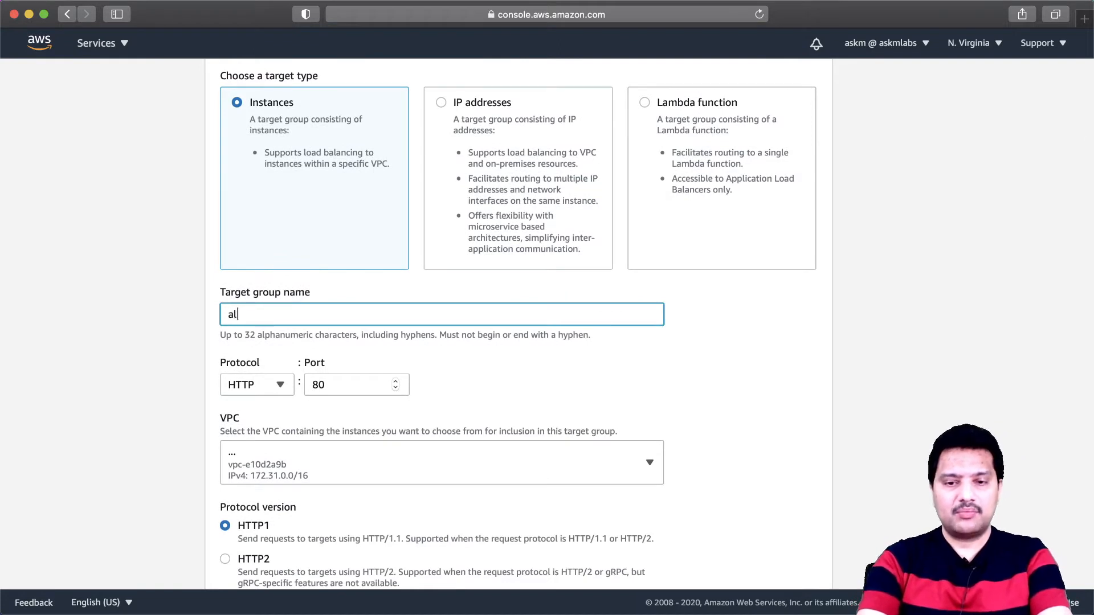
key(BackSpace)
key(BackSpace)
key(BackSpace)
key(BackSpace)
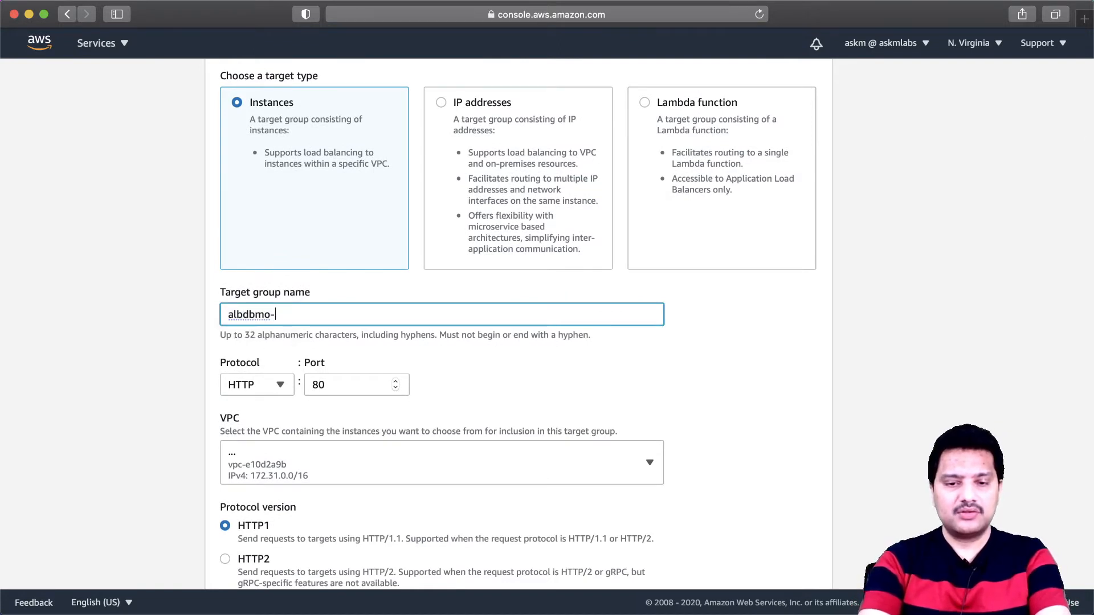
text(demo)
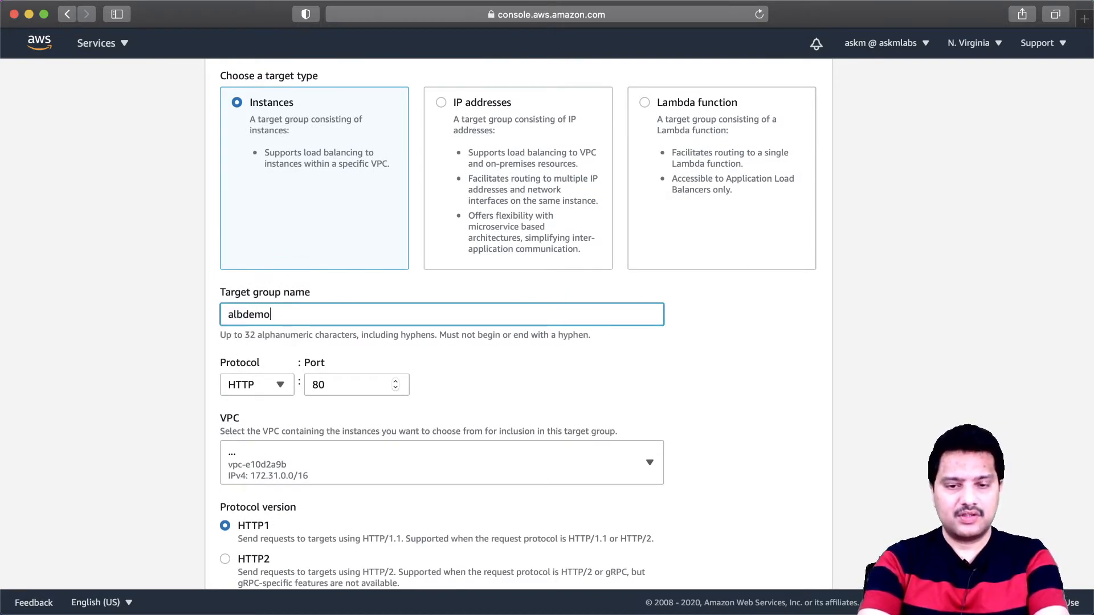
text(tg-yapp)
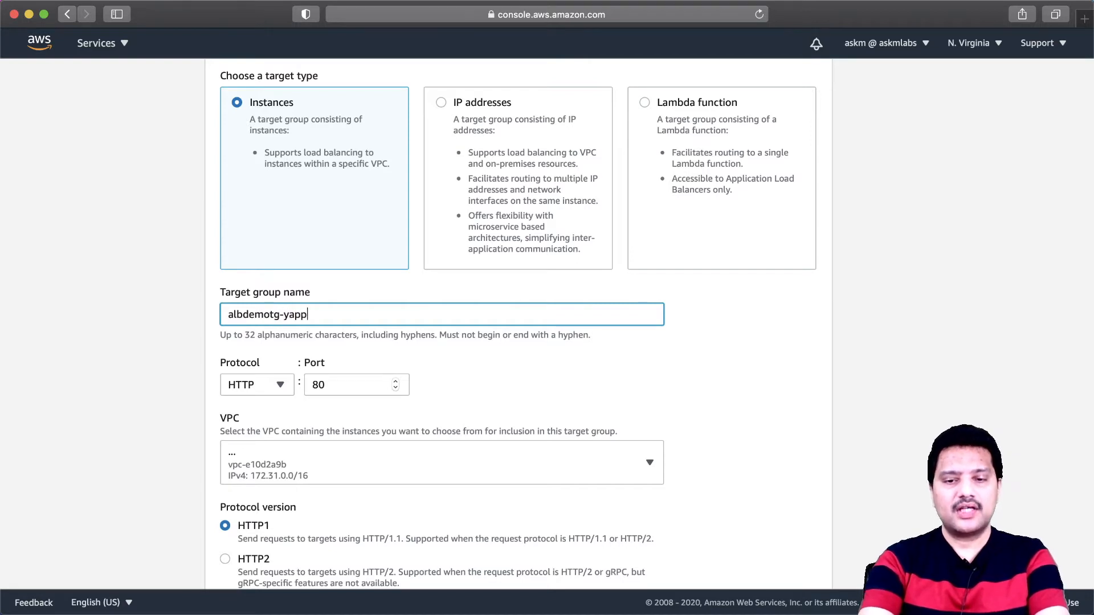
click(549, 398)
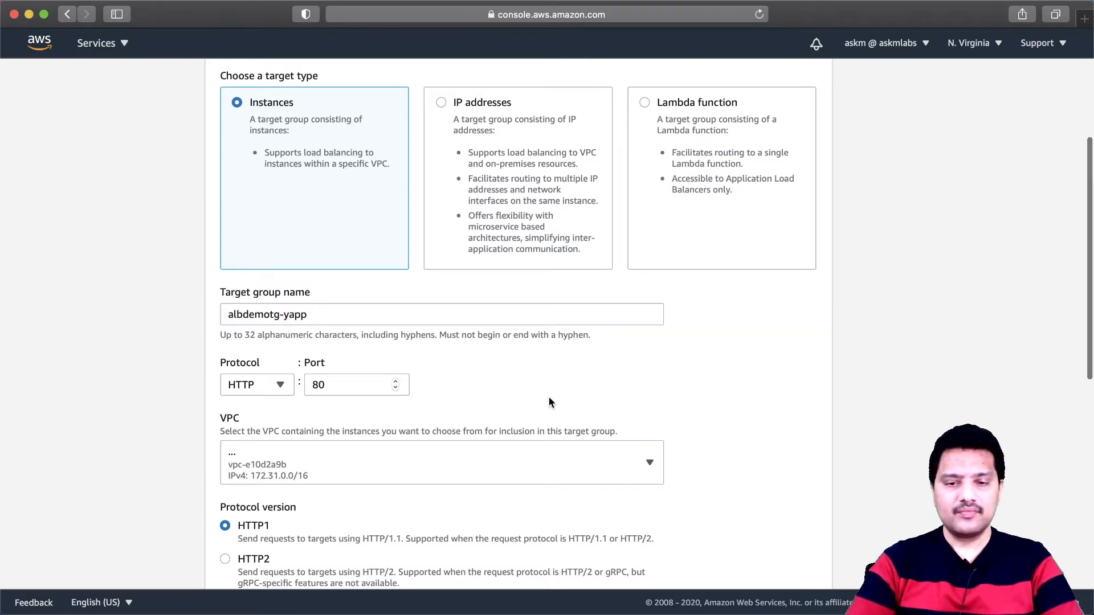
Keep the default HTTP health check with path / for albdemotg-yapp and continue to target registration
scroll(548, 396, down, 2)
scroll(332, 335, down, 10)
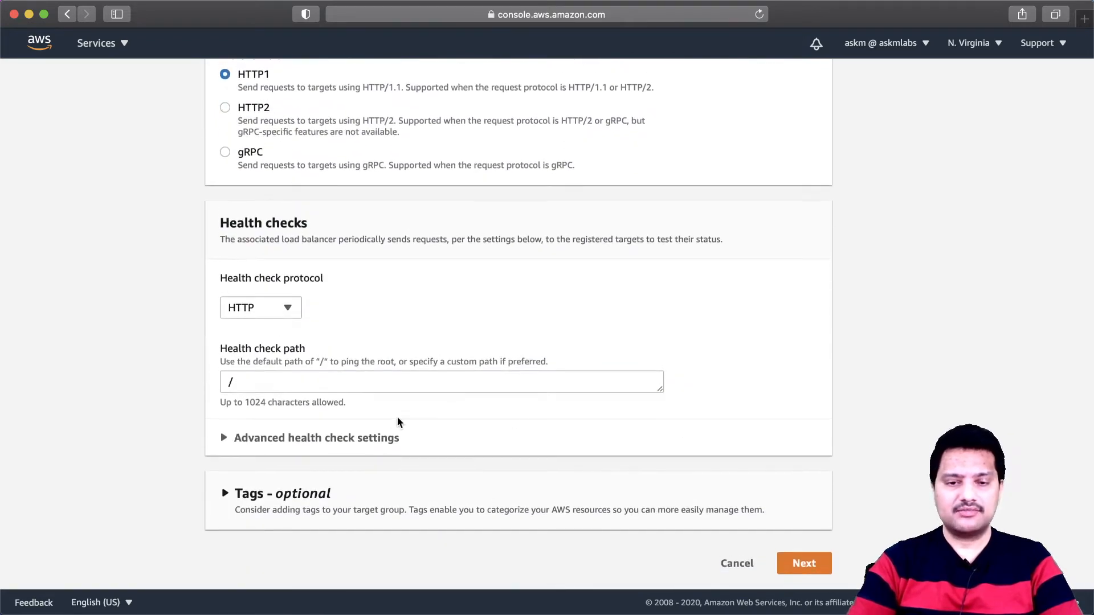
drag(239, 381, 223, 383)
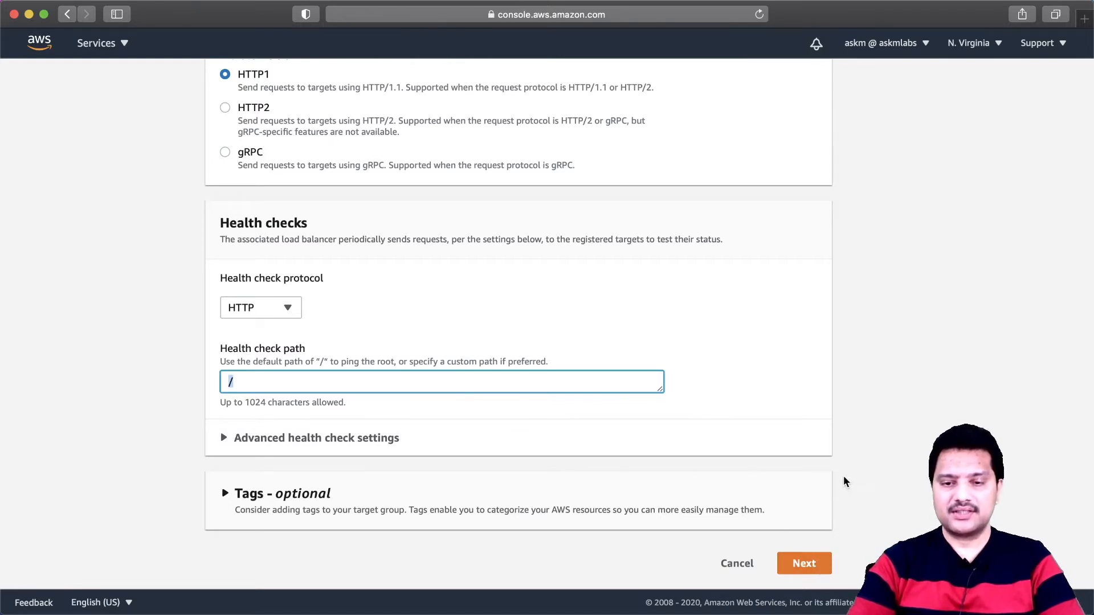
click(810, 567)
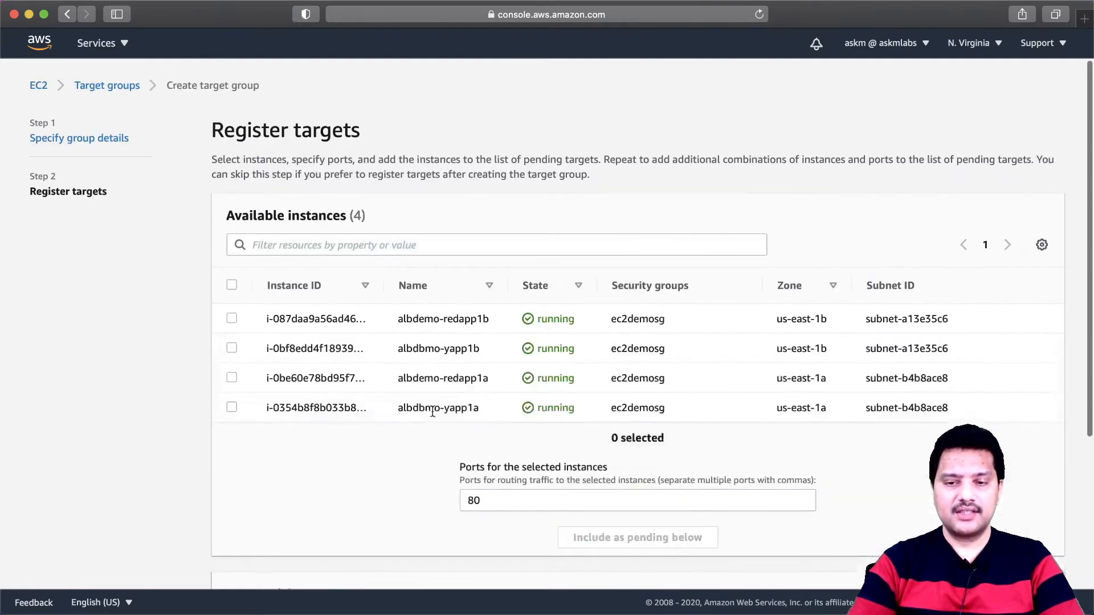
Add albdbmo-yapp1b and albdbmo-yapp1a as pending targets on port 80 and create the target group
scroll(400, 410, down, 3)
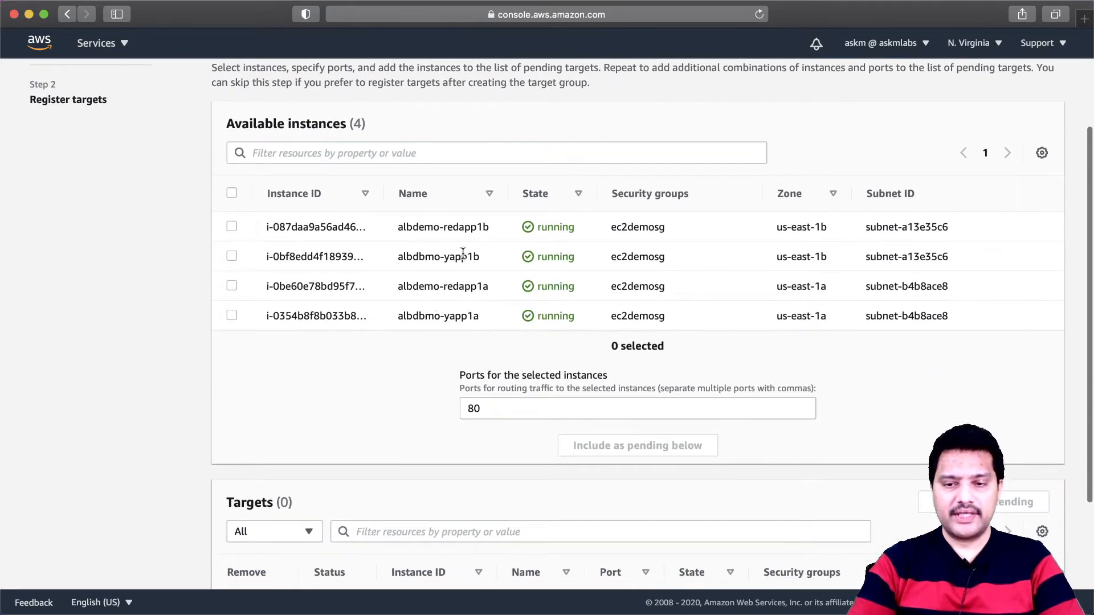
click(232, 257)
click(232, 314)
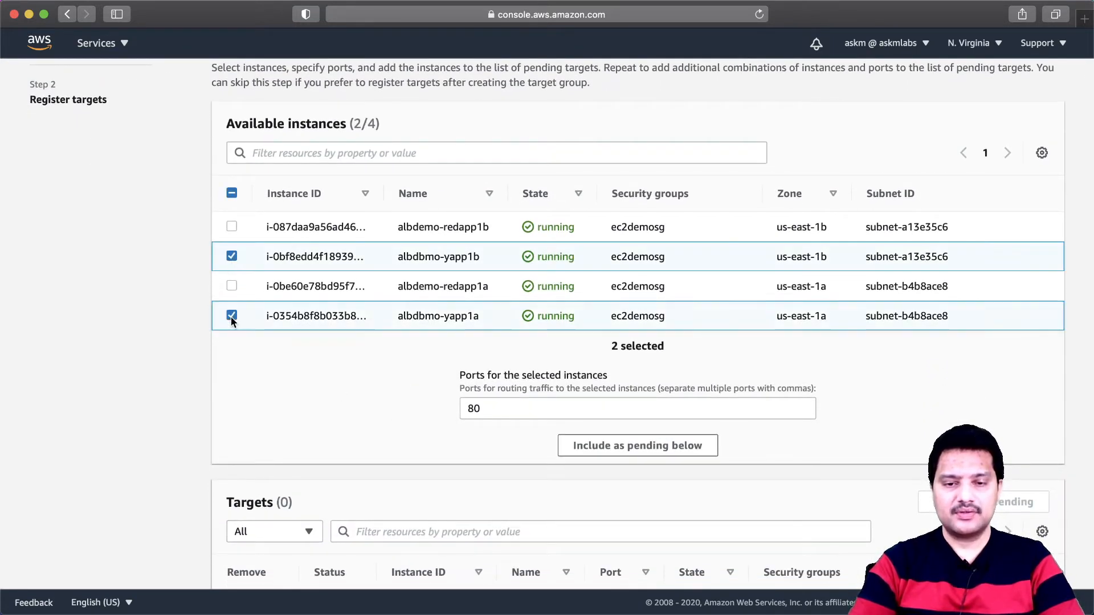
click(621, 450)
scroll(811, 428, down, 5)
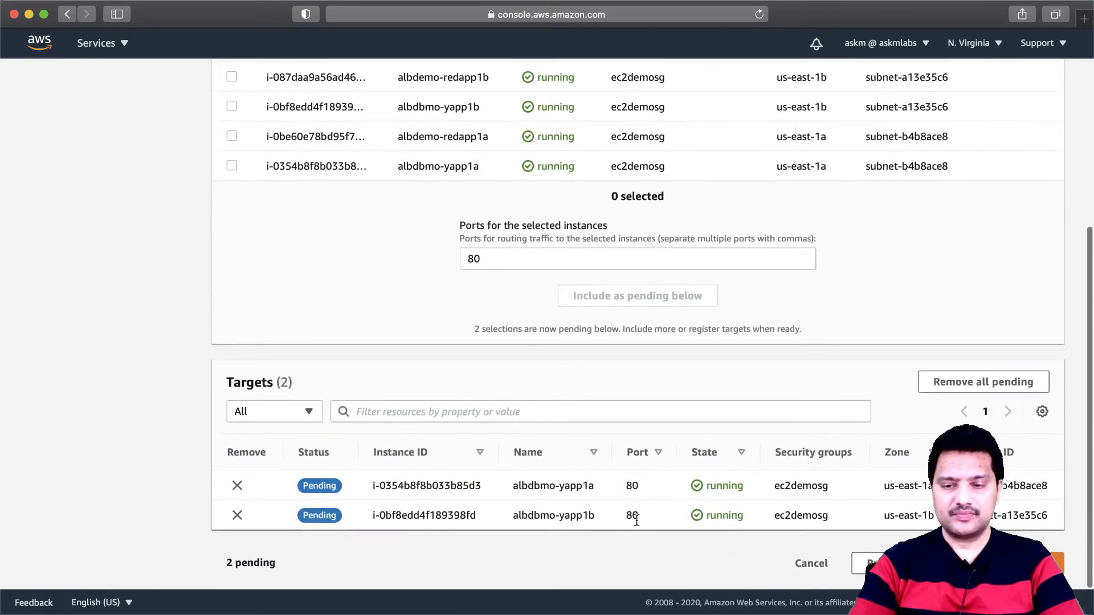
click(998, 563)
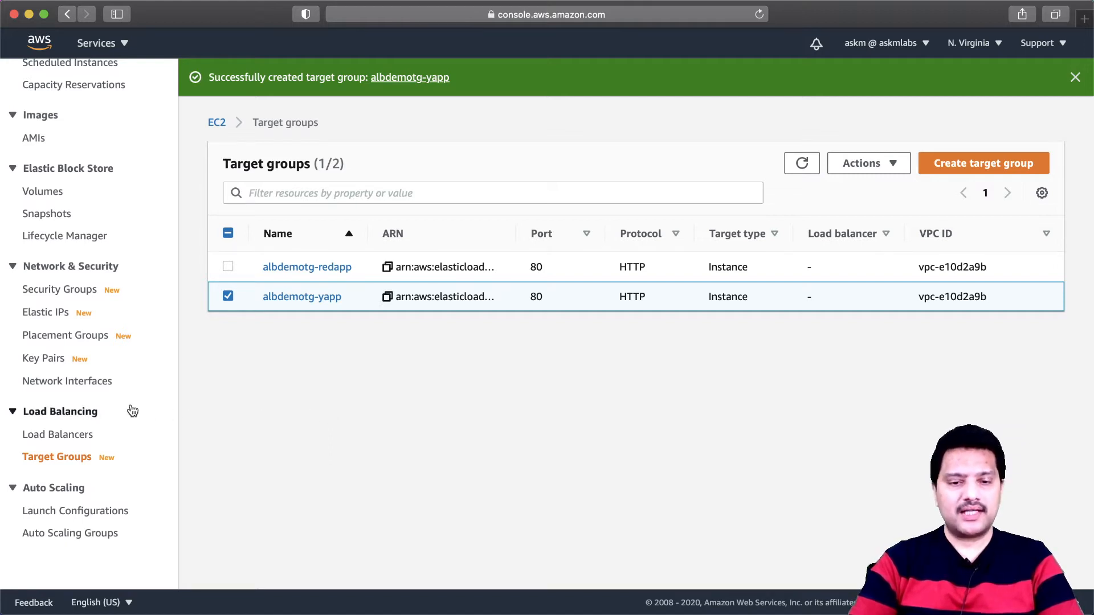
Go to the EC2 load balancers and start creating an Application Load Balancer for HTTP/HTTPS traffic
click(77, 435)
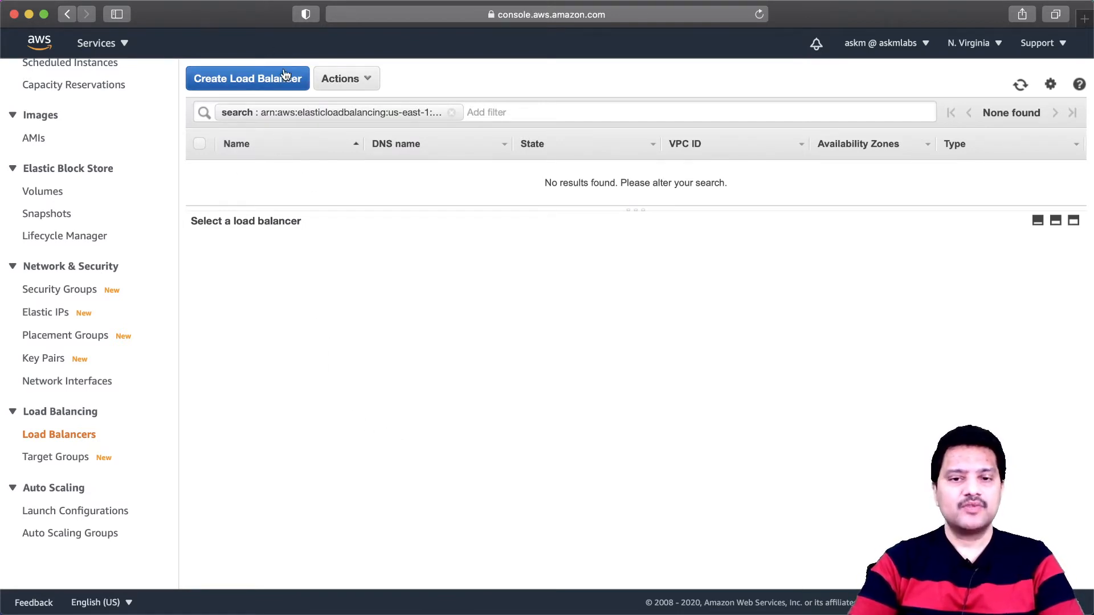
click(260, 85)
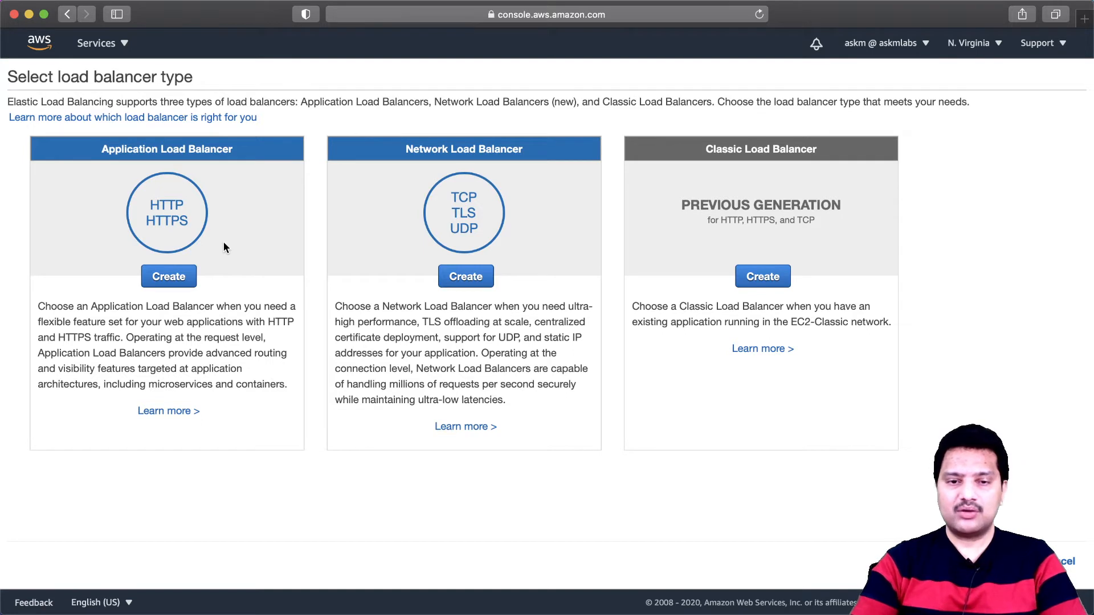
drag(150, 204, 186, 235)
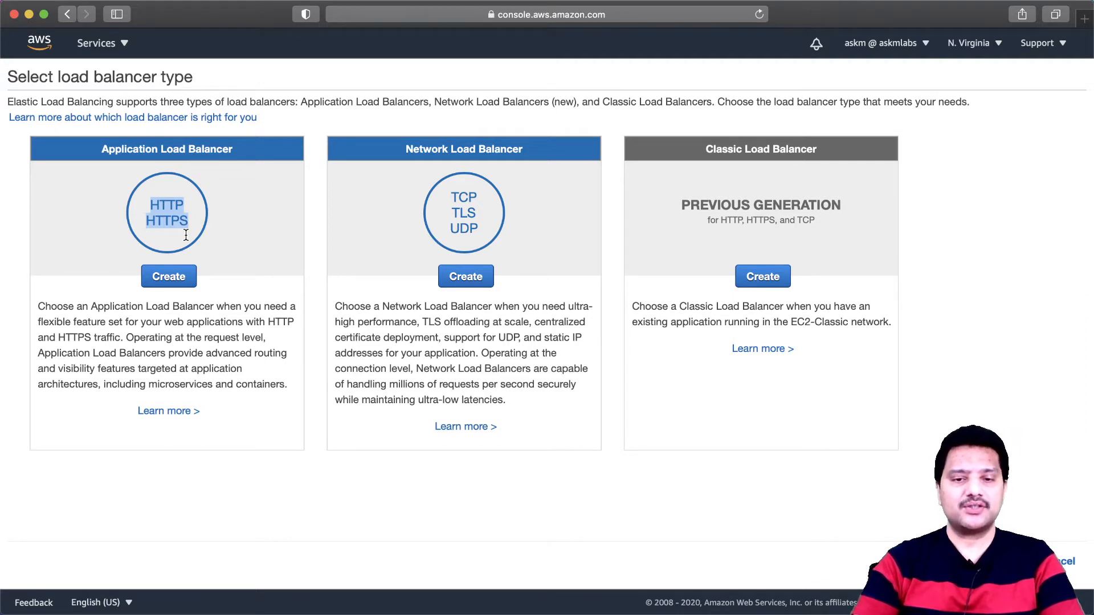
click(169, 222)
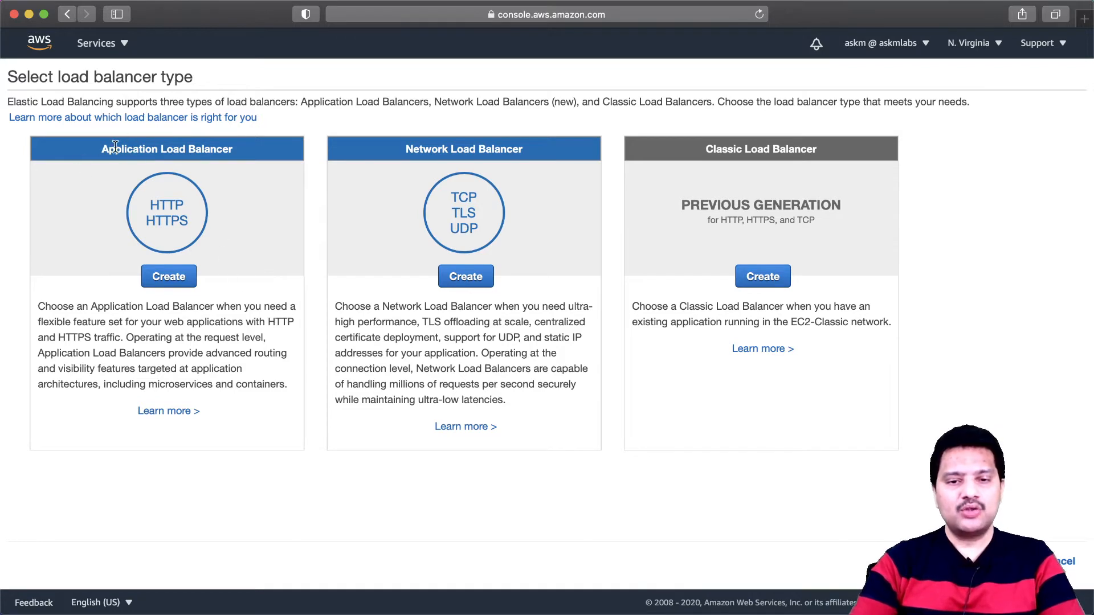
click(172, 278)
Name the load balancer albdemo, rejecting the suggested spelling correction
scroll(314, 319, down, 1)
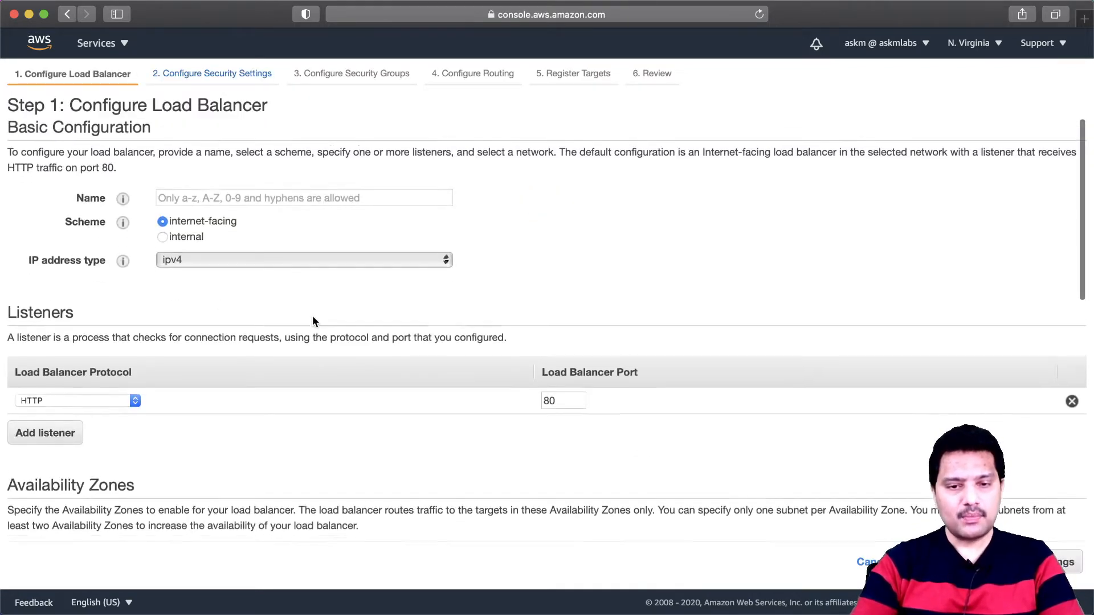
scroll(313, 319, up, 1)
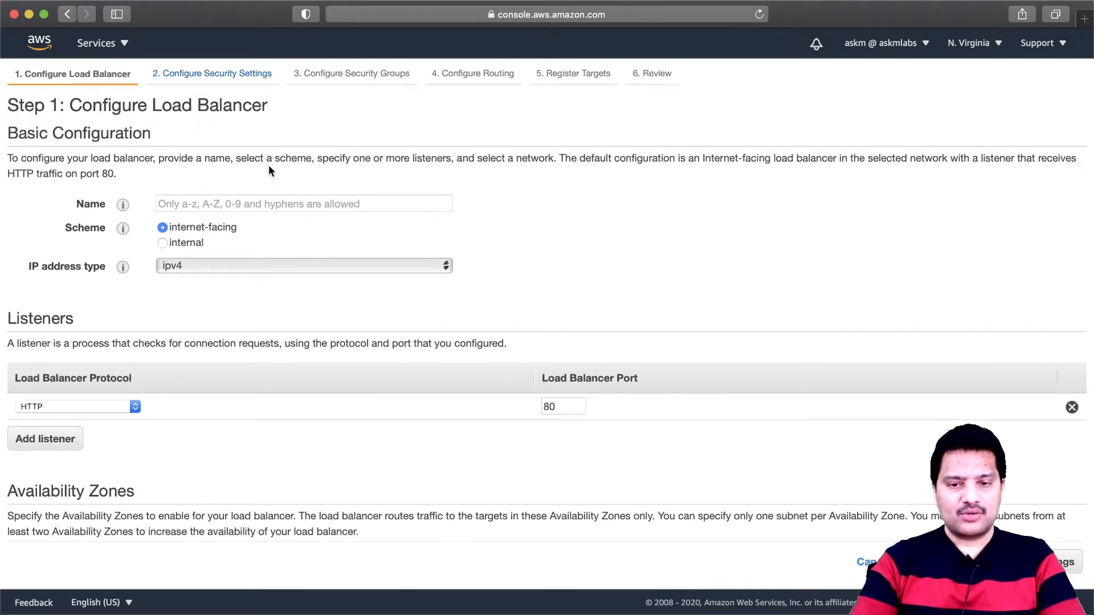
click(278, 204)
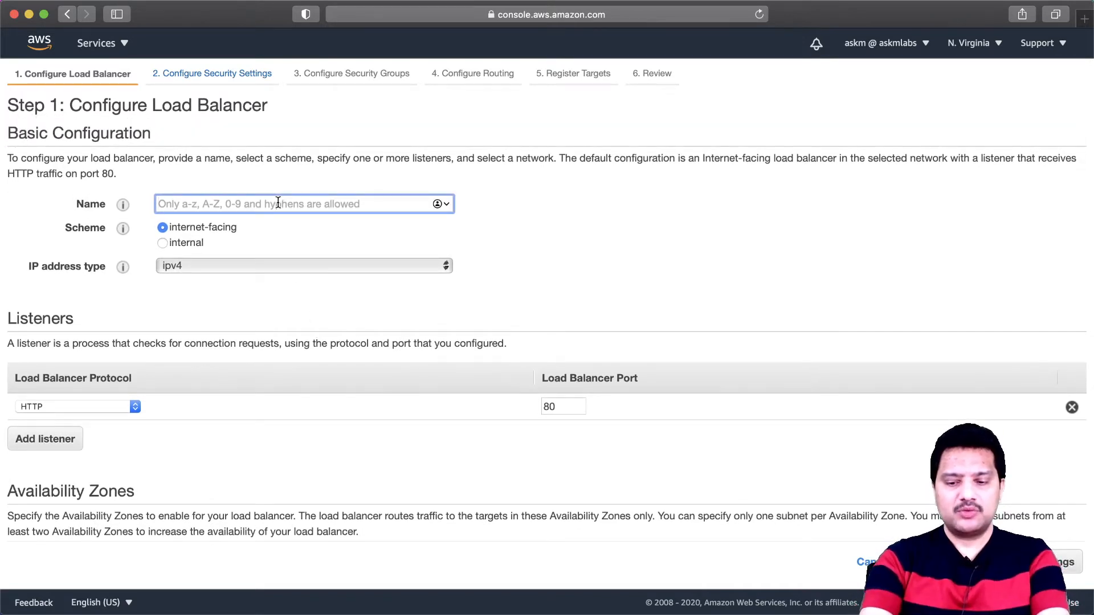
text(albdemo)
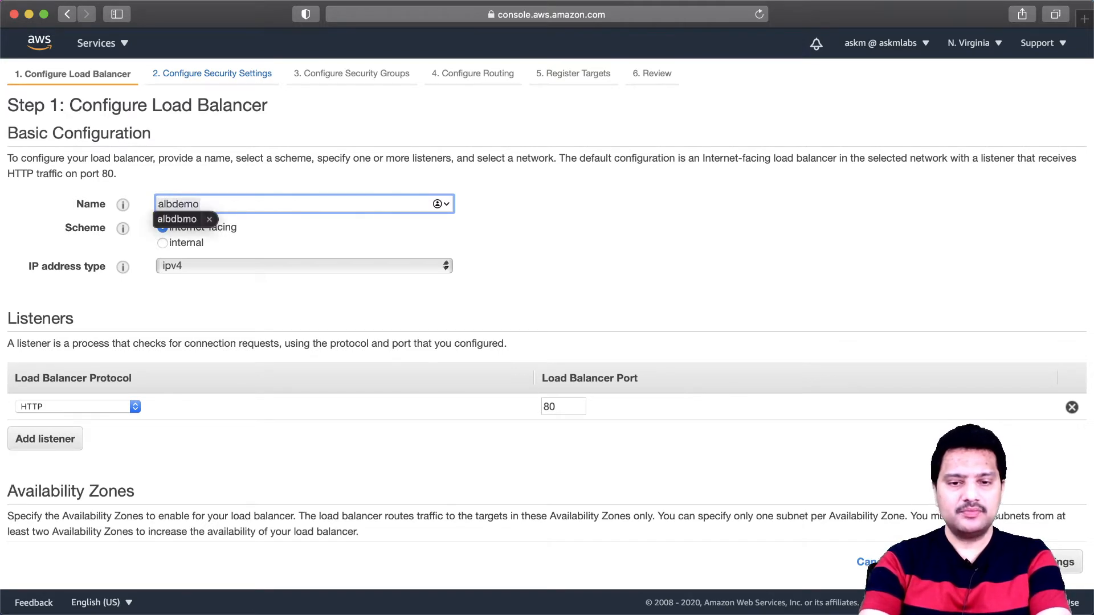
click(209, 220)
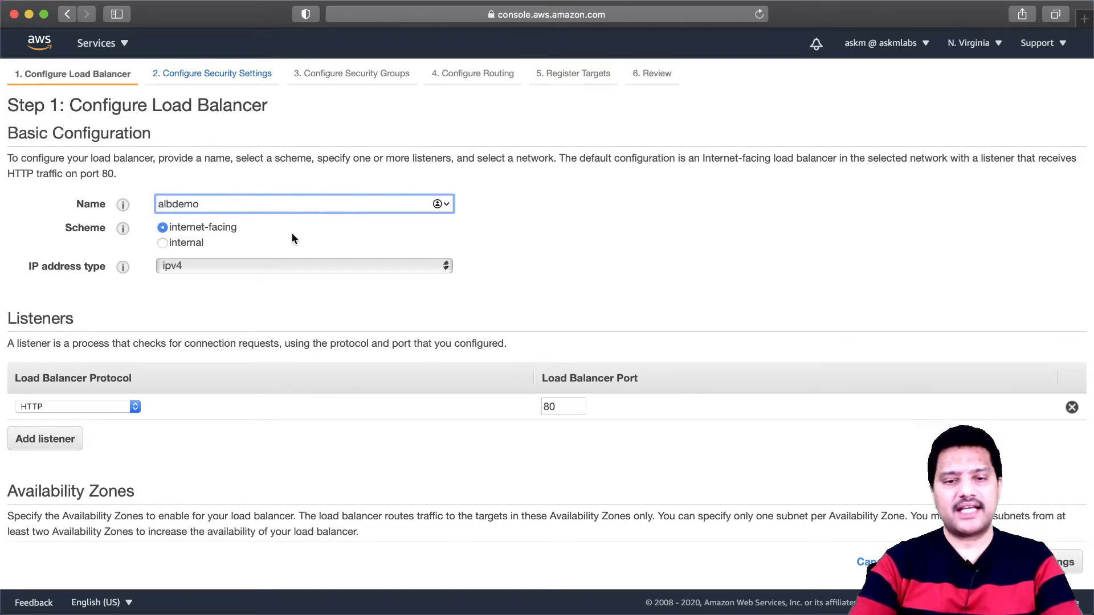
Keep the internet-facing scheme with ipv4 and the listener protocol HTTP on port 80
scroll(291, 234, down, 1)
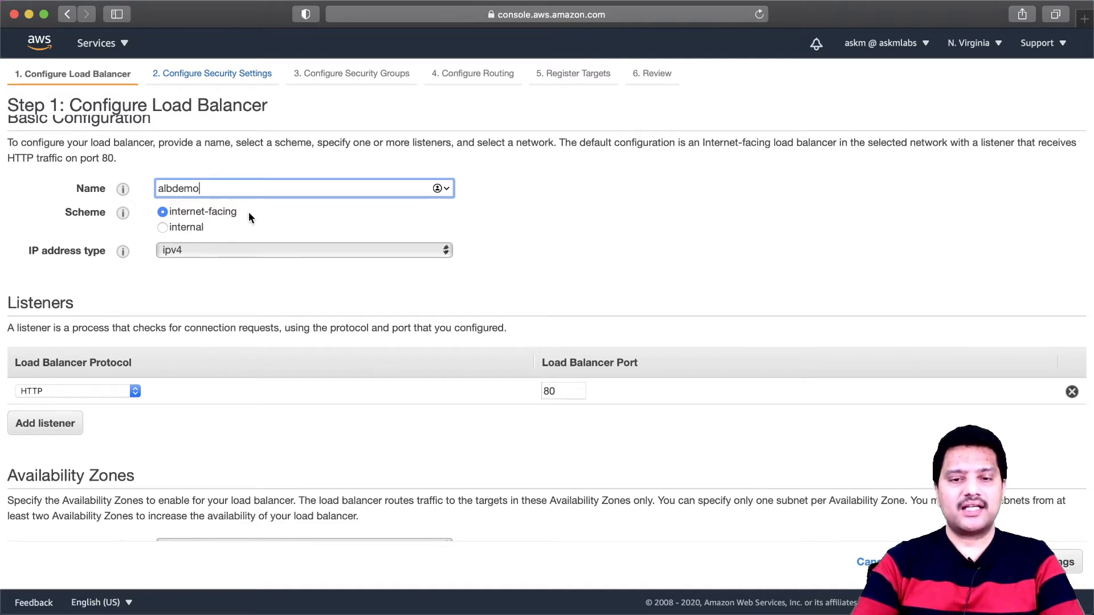
scroll(248, 217, down, 2)
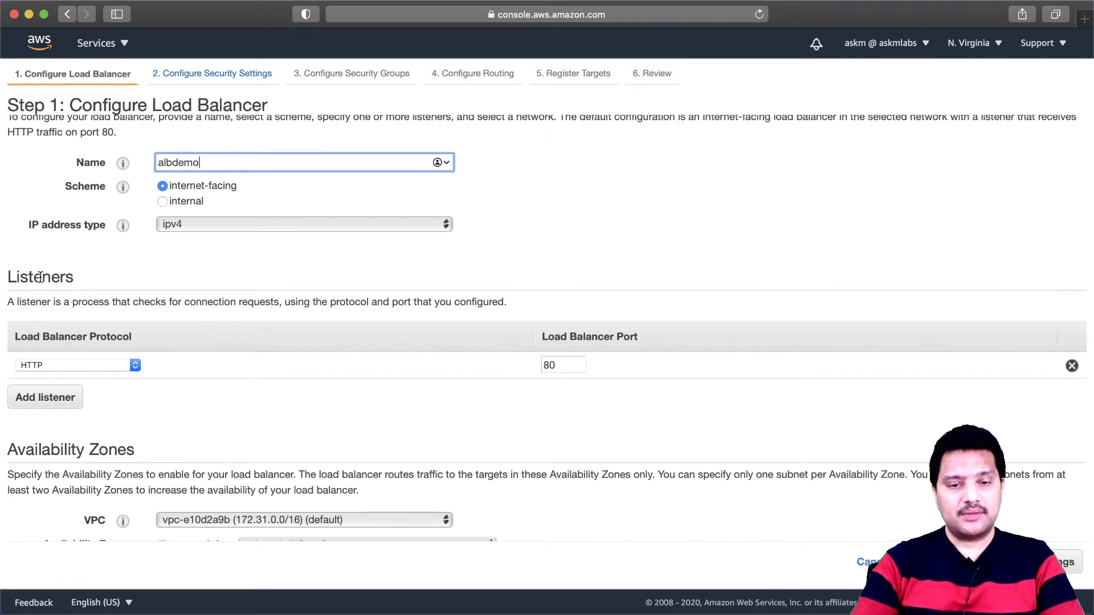
drag(9, 277, 75, 278)
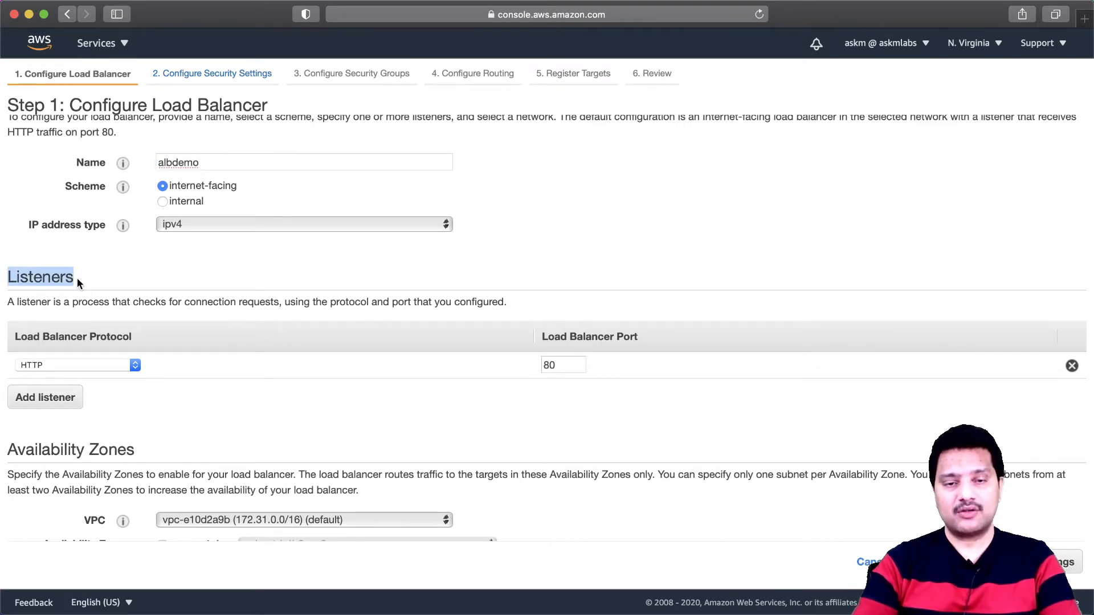
click(175, 406)
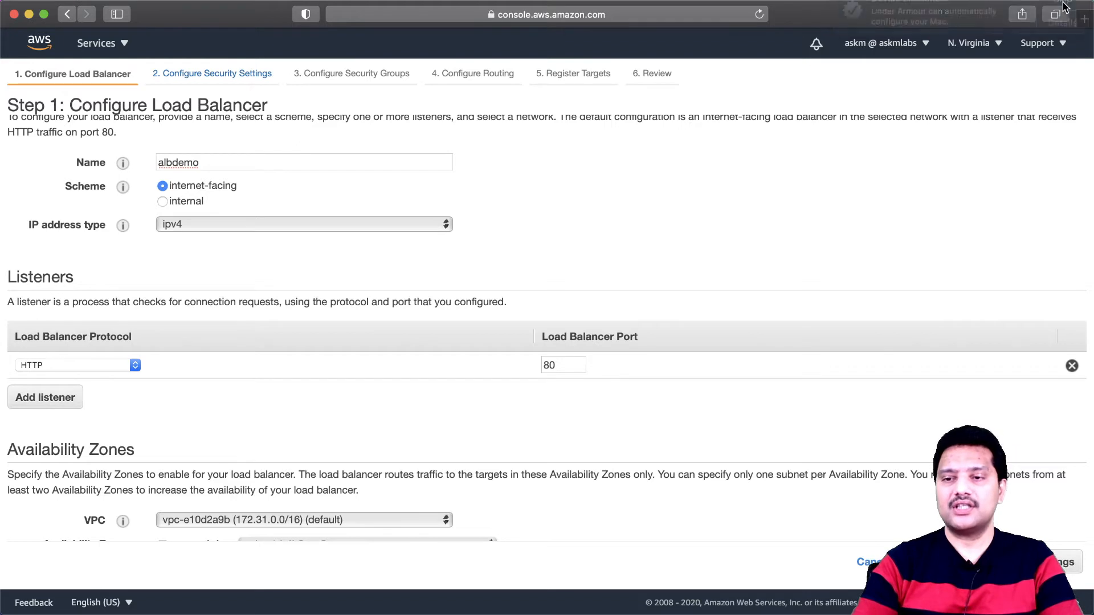
click(67, 364)
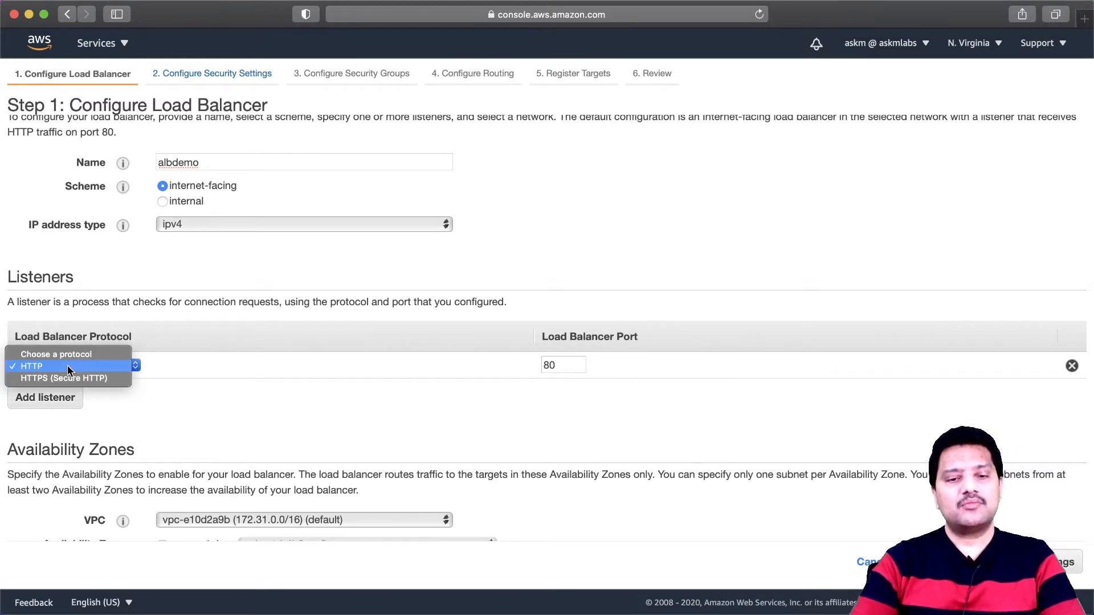
click(32, 368)
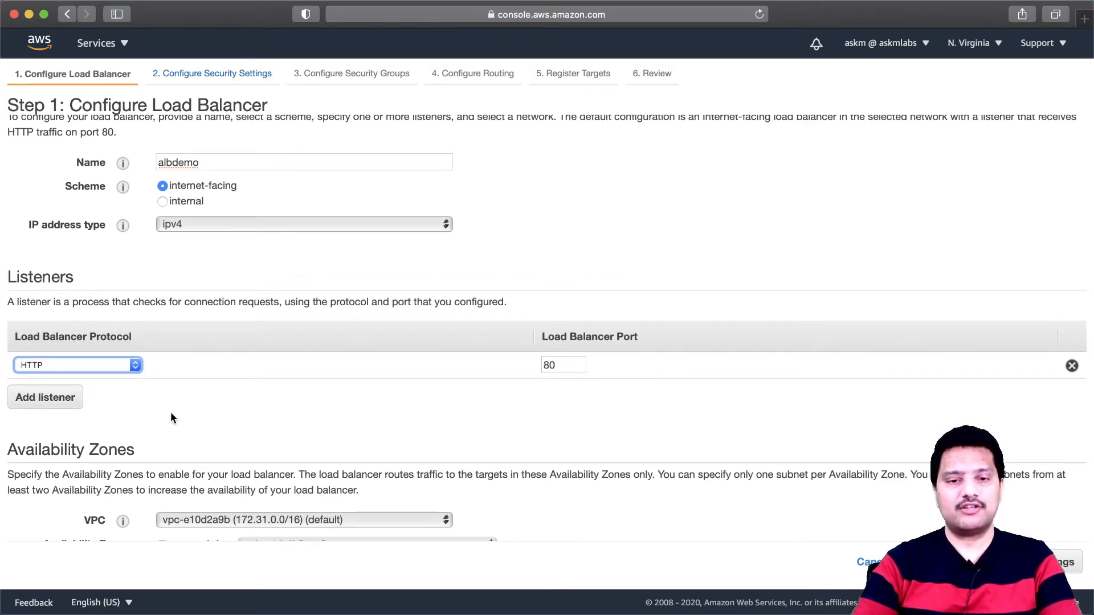
Enable availability zones us-east-1a and us-east-1b in the default VPC and continue to the security settings without add-on services
scroll(293, 399, down, 5)
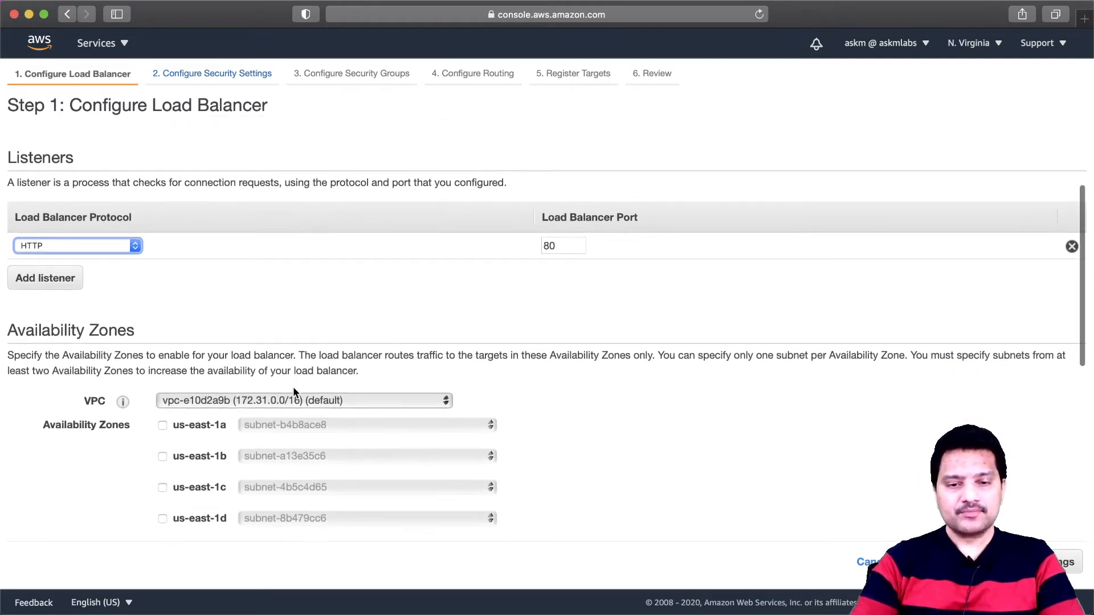
scroll(294, 390, down, 5)
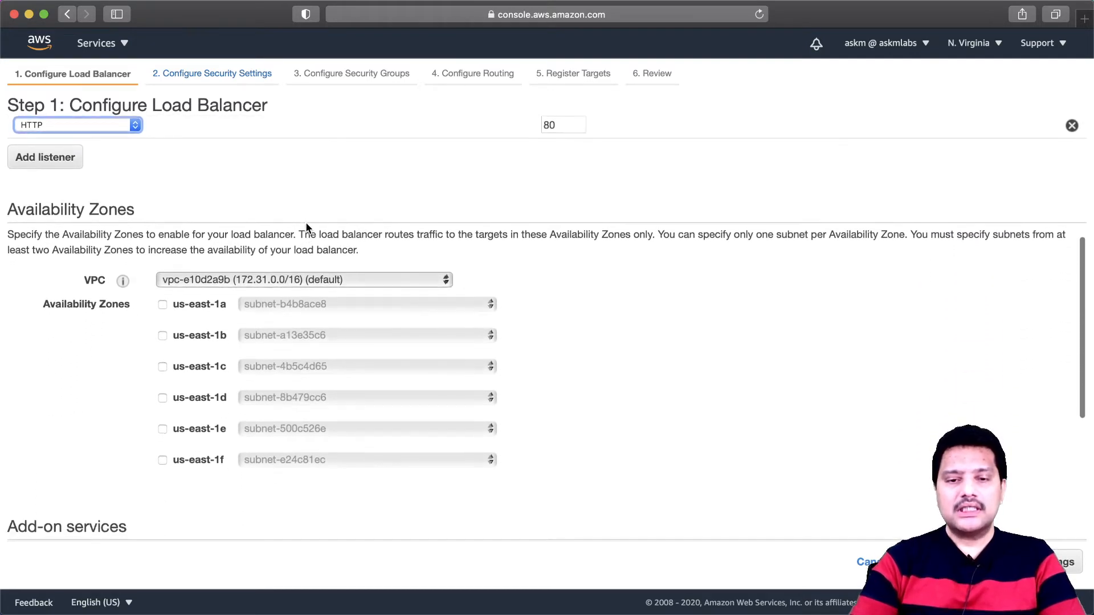
double_click(99, 211)
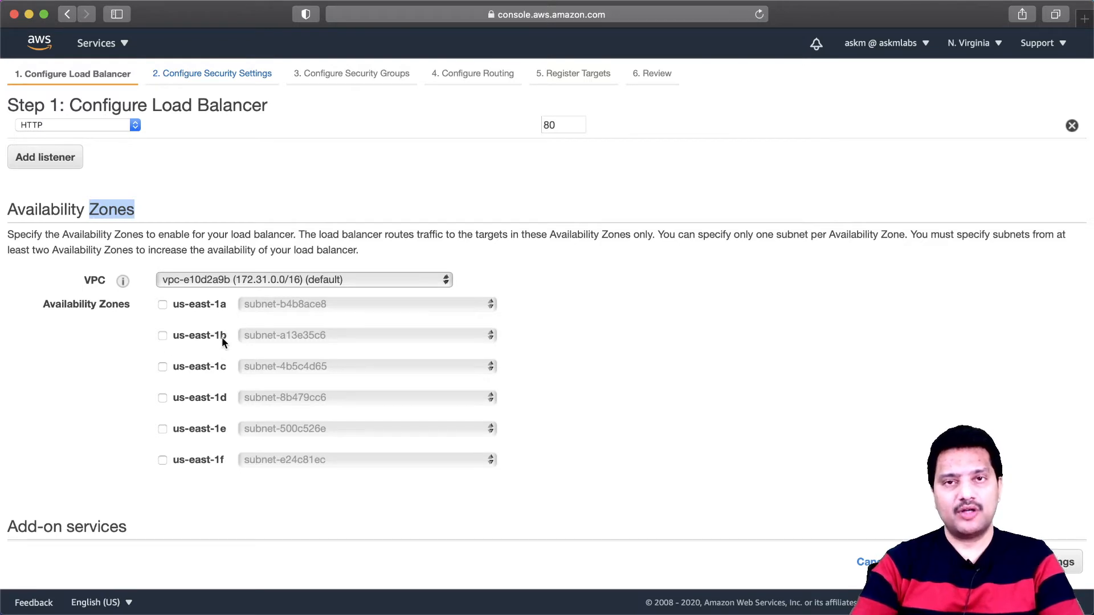
click(162, 303)
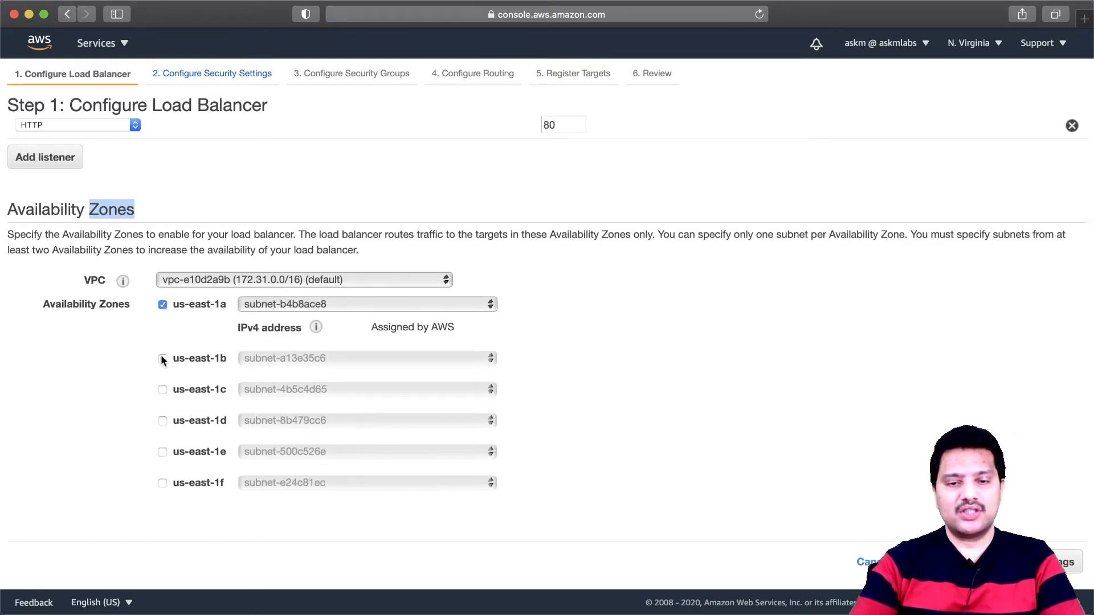
click(163, 358)
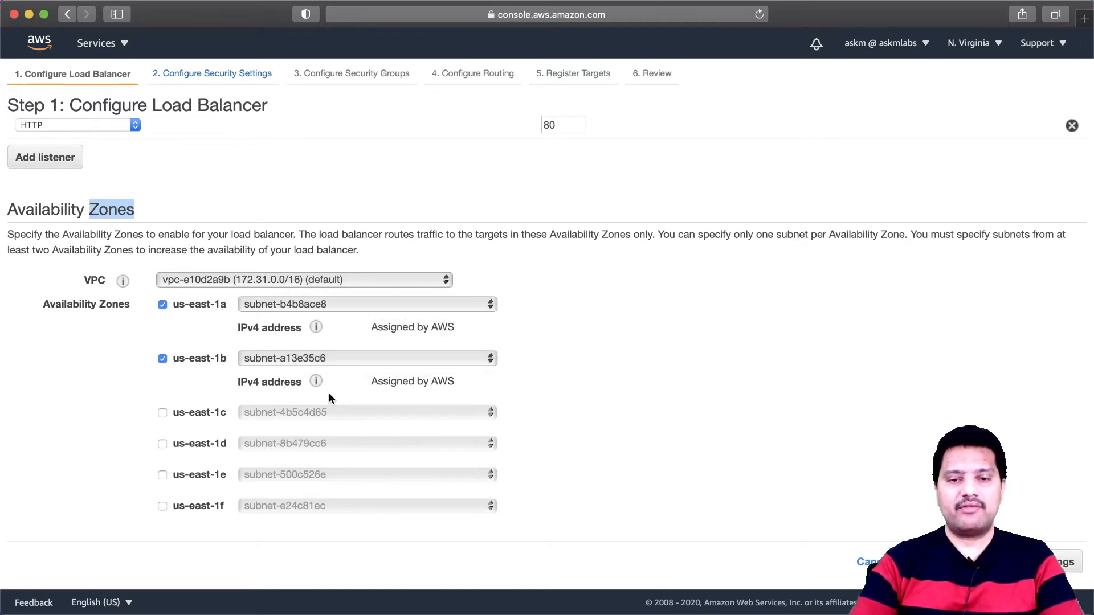
scroll(670, 434, down, 1)
scroll(670, 434, down, 5)
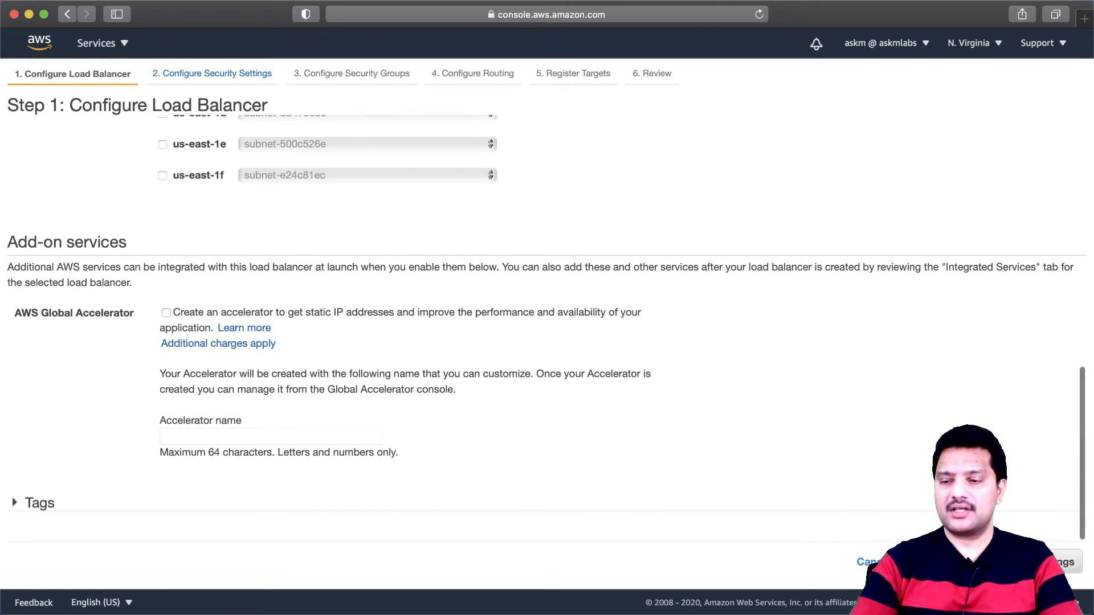
click(992, 562)
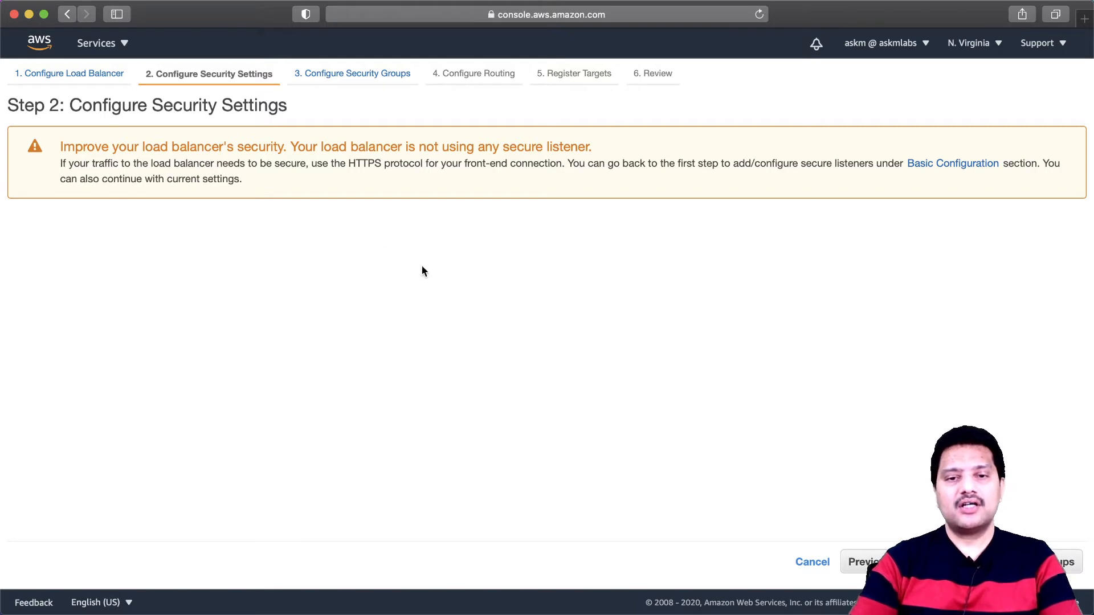
Go back to the load balancer configuration, switch the listener to HTTPS (Secure HTTP), and view the certificate settings
click(860, 561)
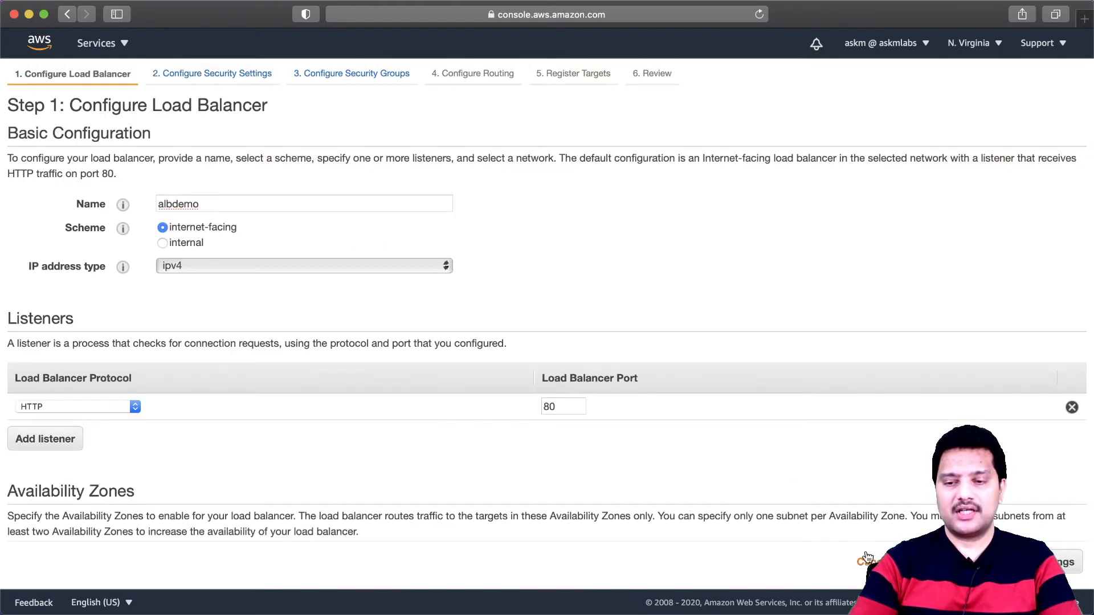
scroll(271, 372, down, 3)
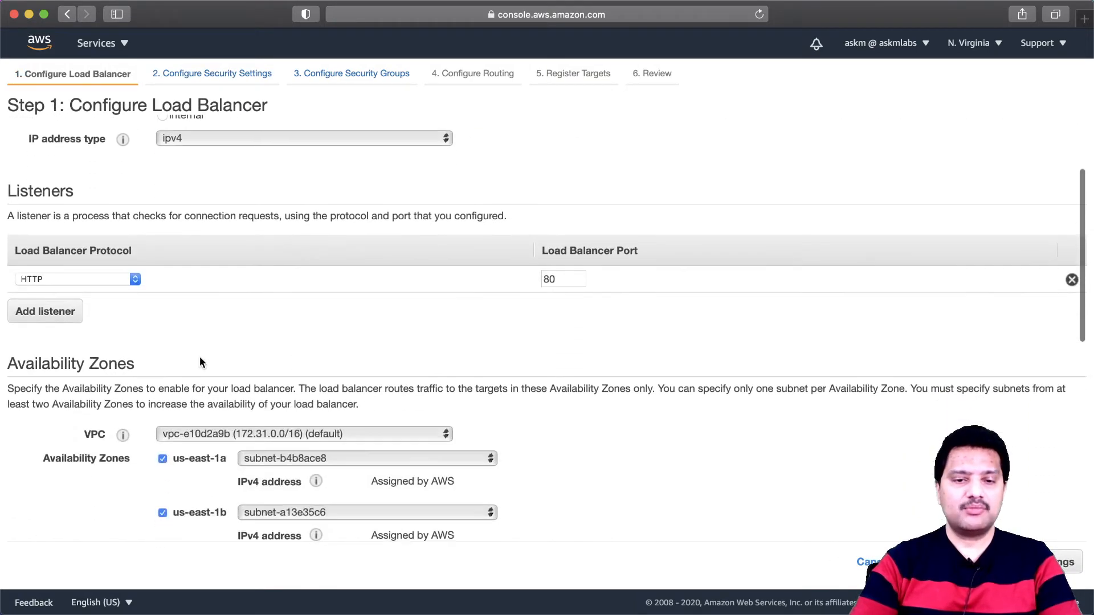
click(105, 278)
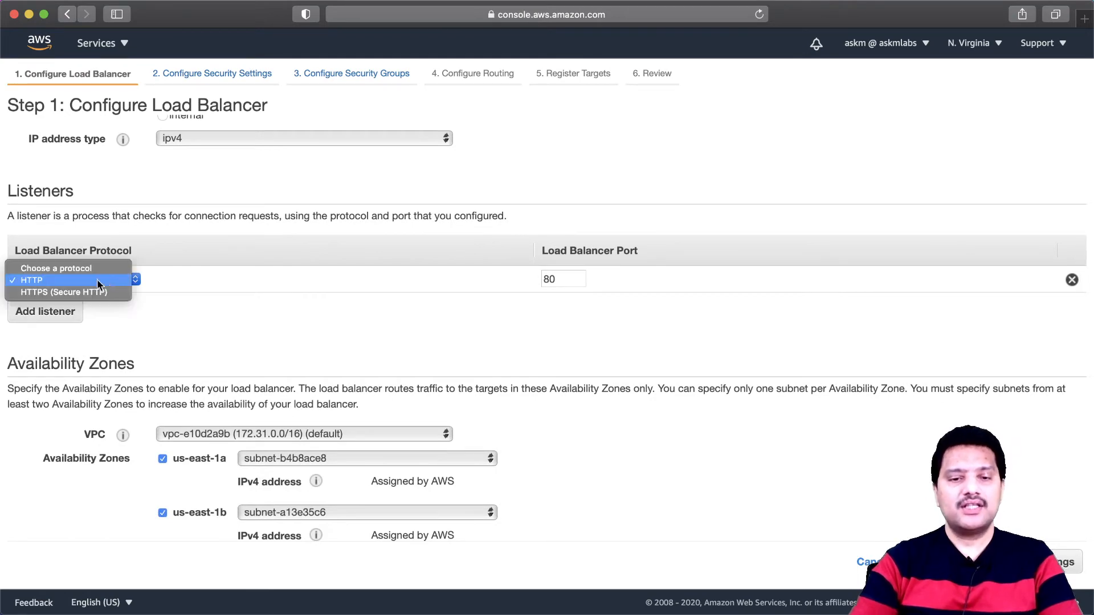
click(79, 294)
scroll(533, 358, down, 5)
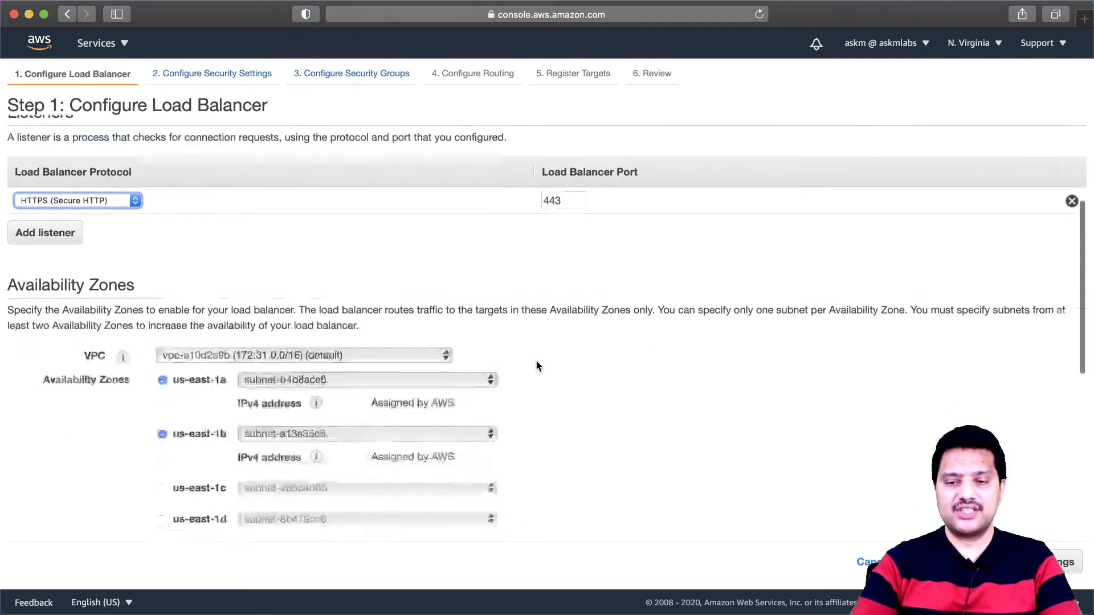
click(992, 562)
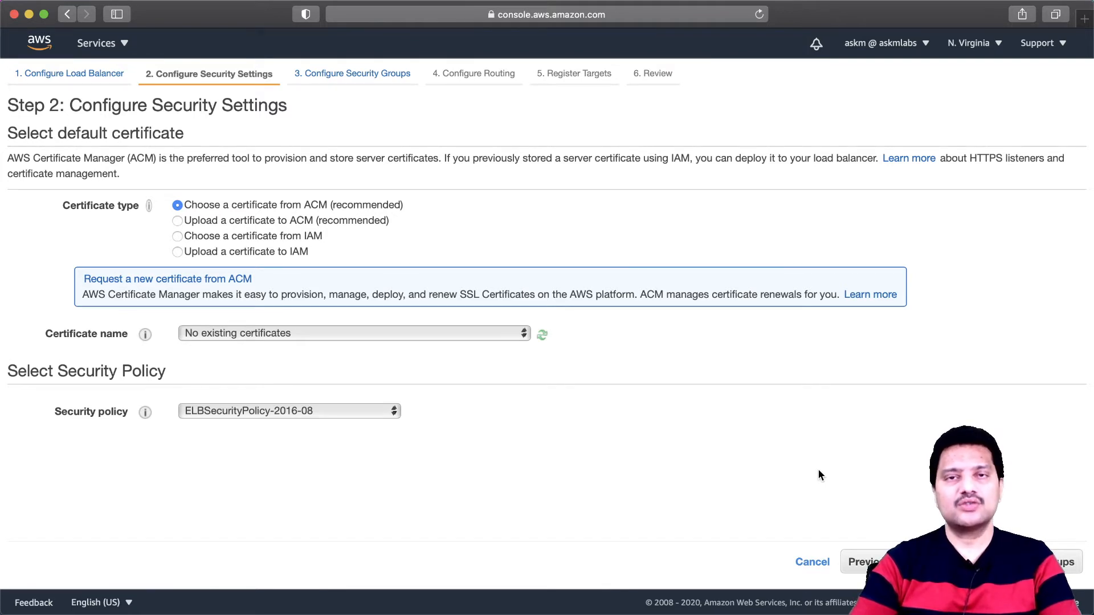
Return to the load balancer configuration, set the listener protocol back to HTTP, and continue to the security settings
click(863, 562)
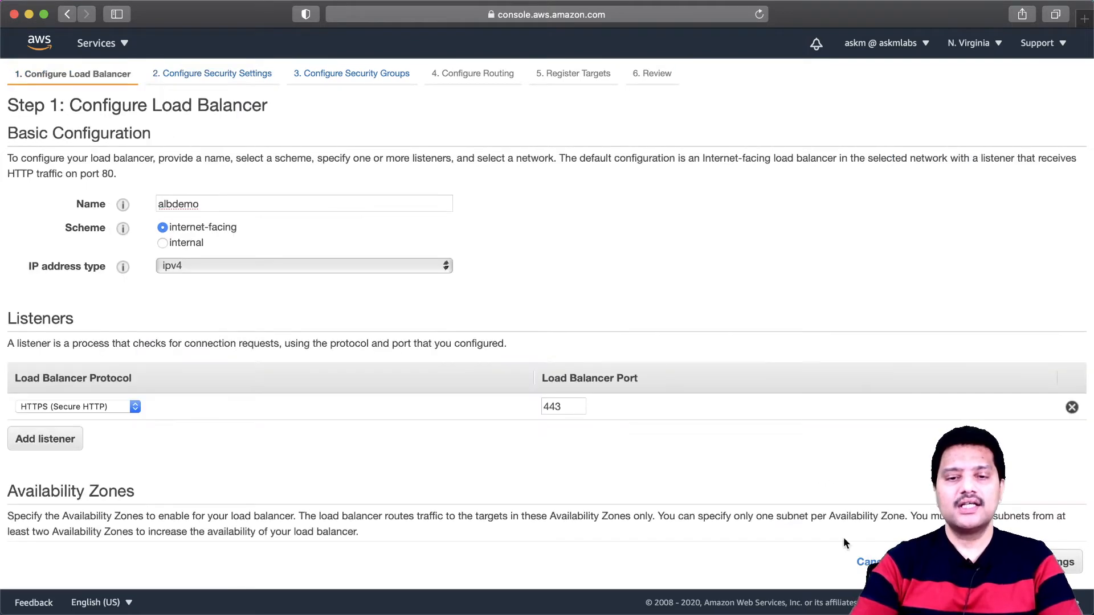
click(80, 408)
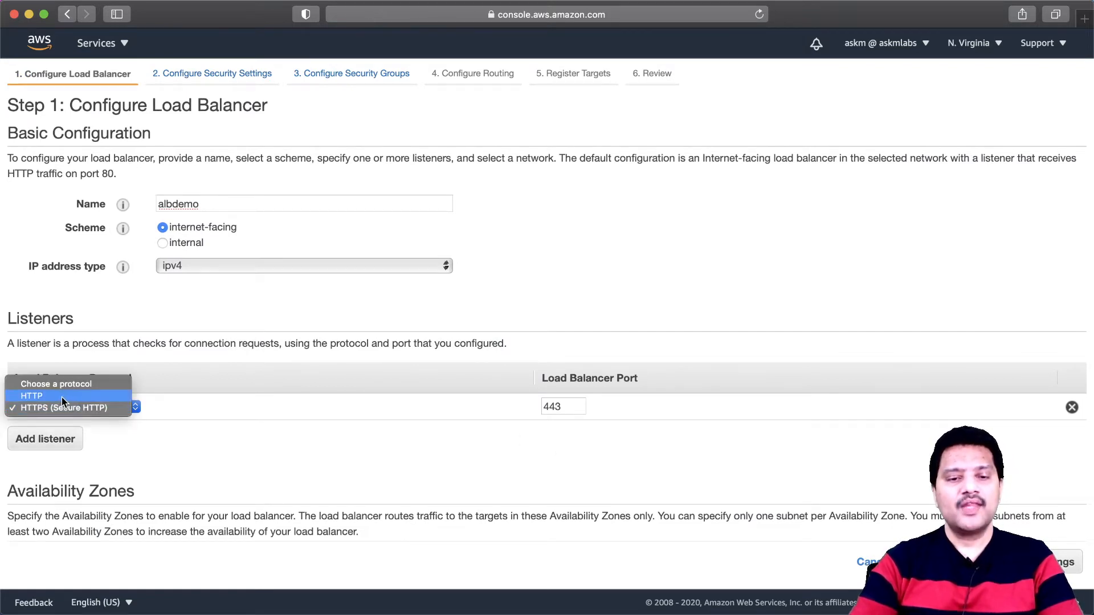
click(62, 398)
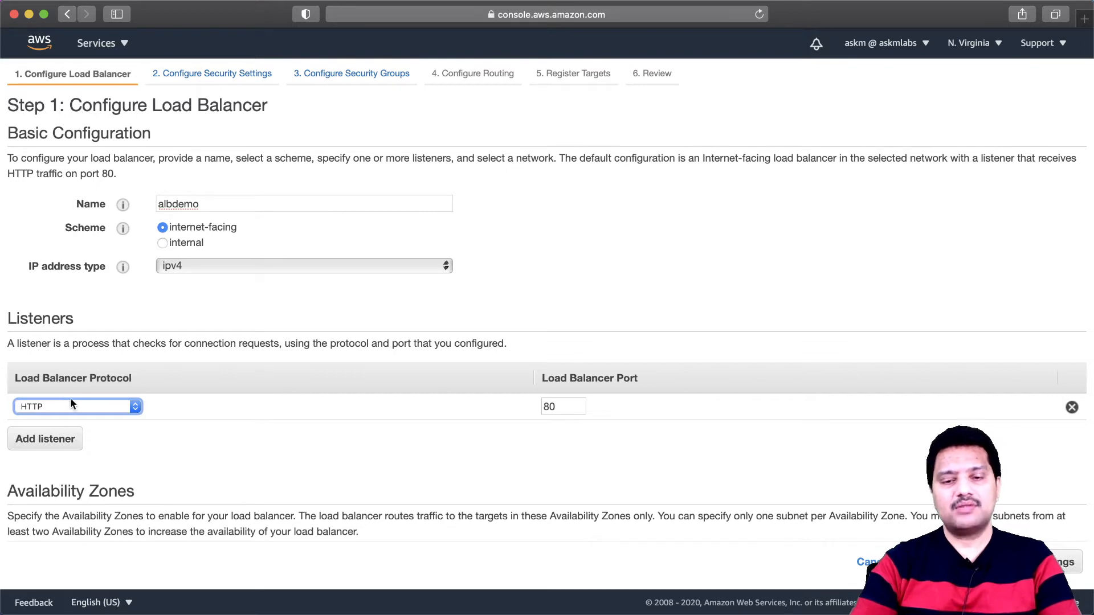
scroll(241, 414, down, 4)
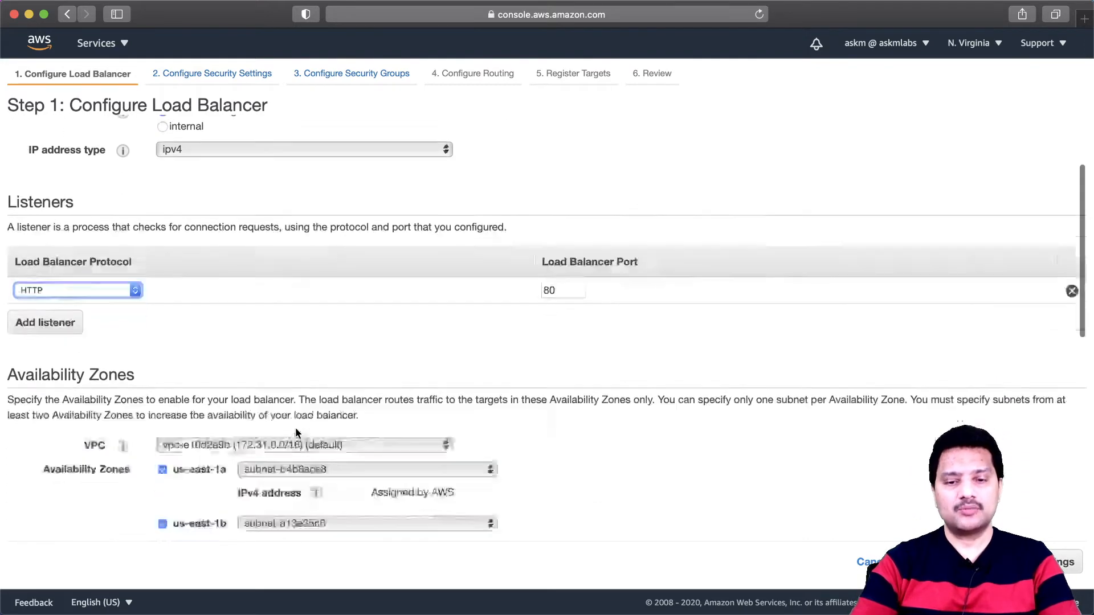
click(923, 562)
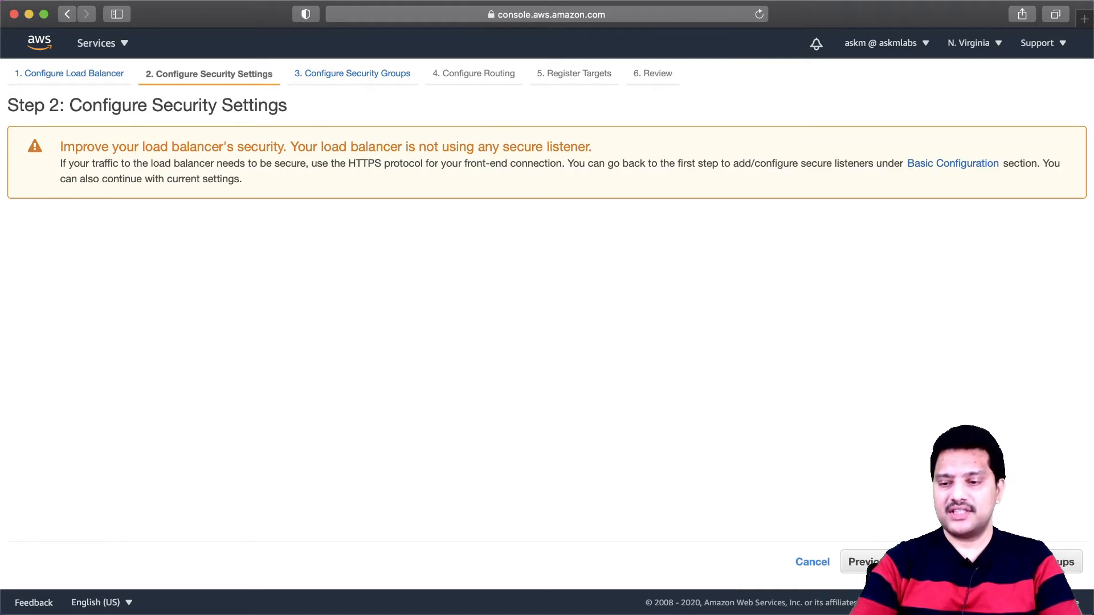
Continue to the security groups and assign the existing group ec2demosg instead of the default VPC group
click(980, 562)
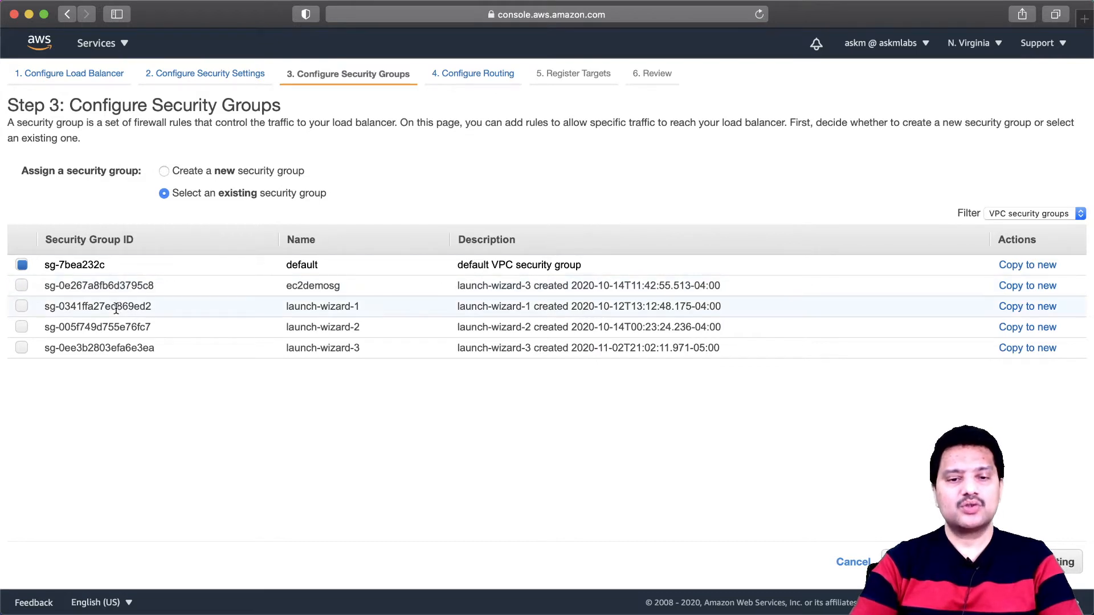
click(22, 284)
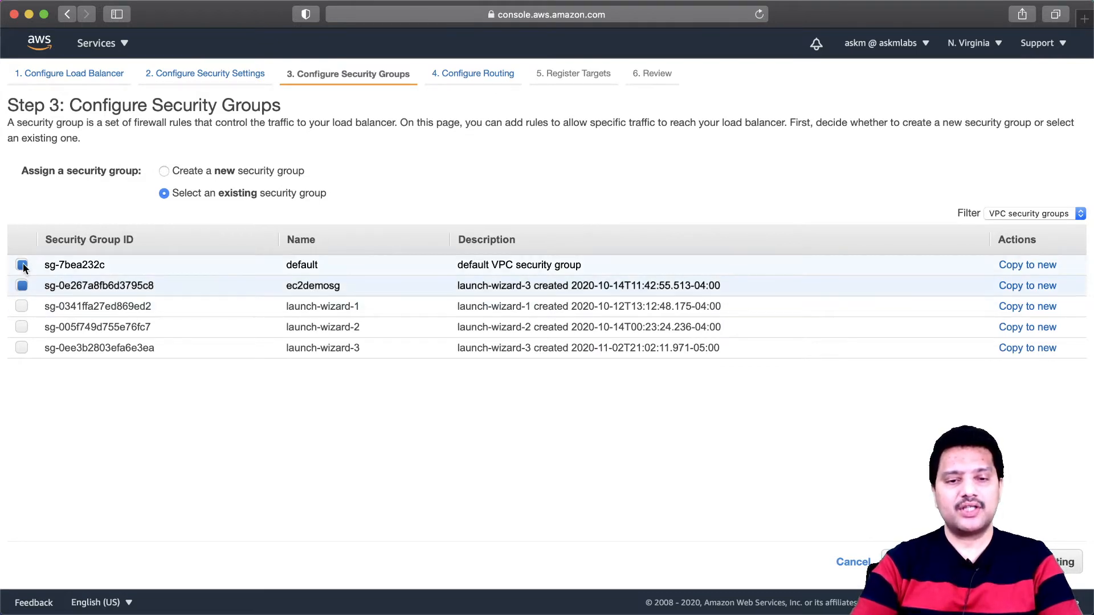
click(22, 264)
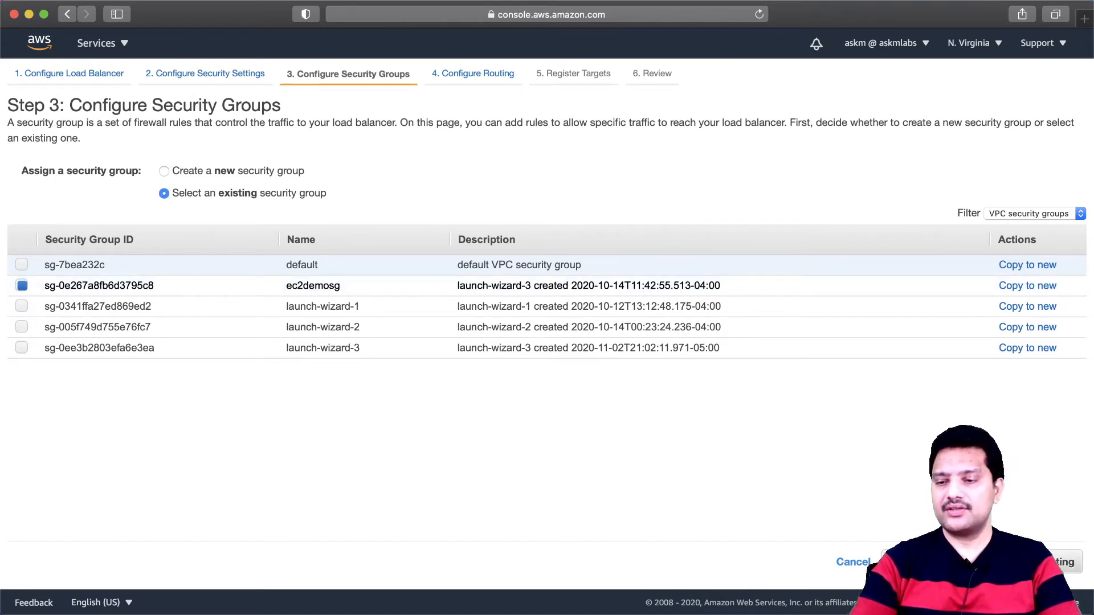
Continue to the routing configuration, use an existing target group, select albdemotg-redapp, and review its protocol and health check settings
click(980, 562)
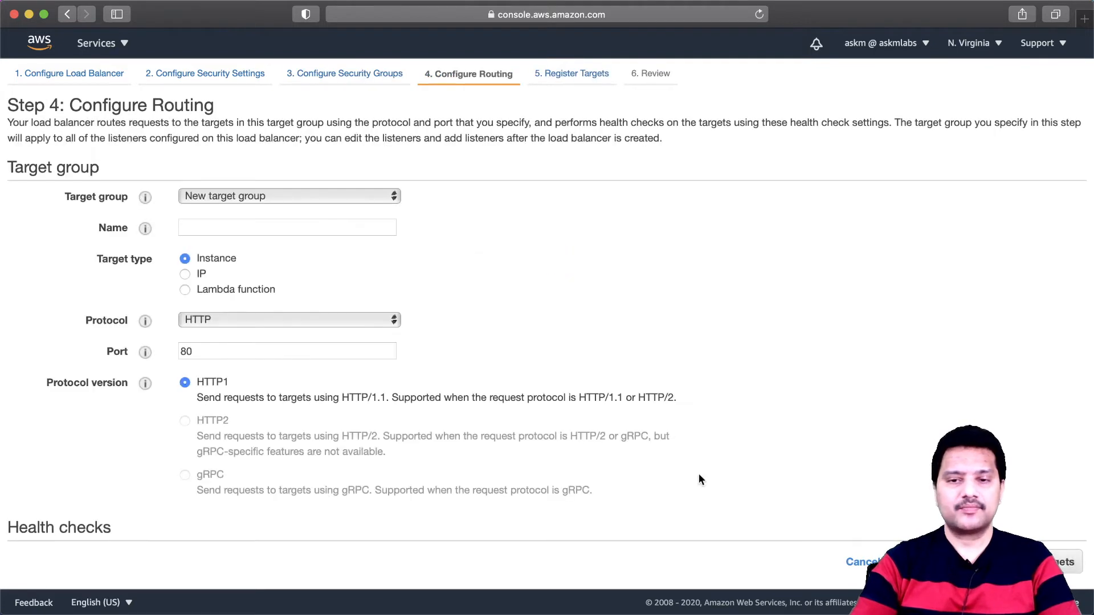
scroll(639, 358, down, 2)
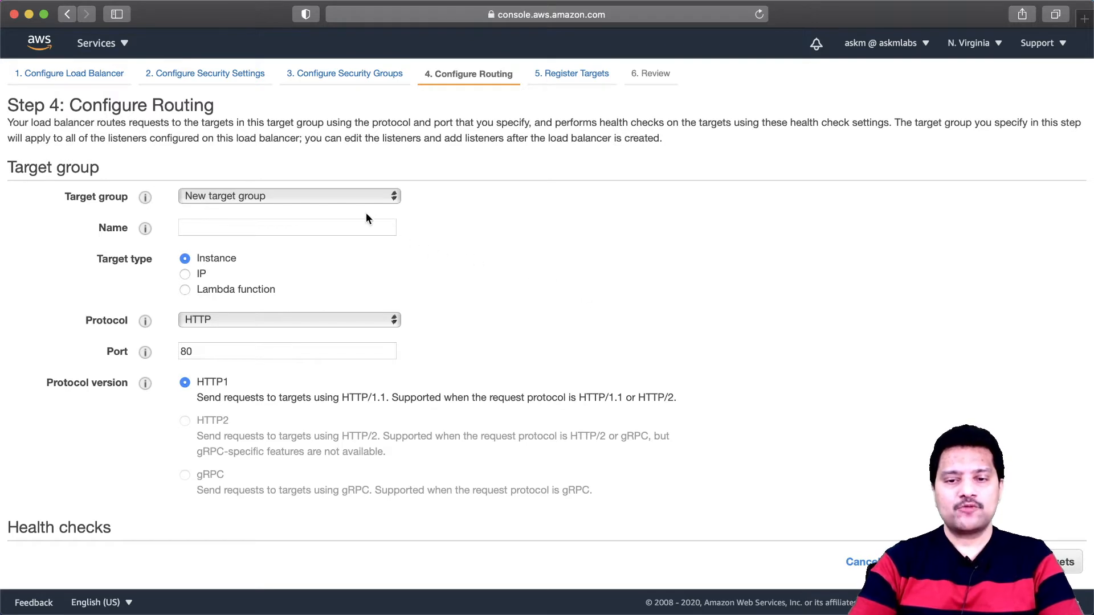
click(352, 197)
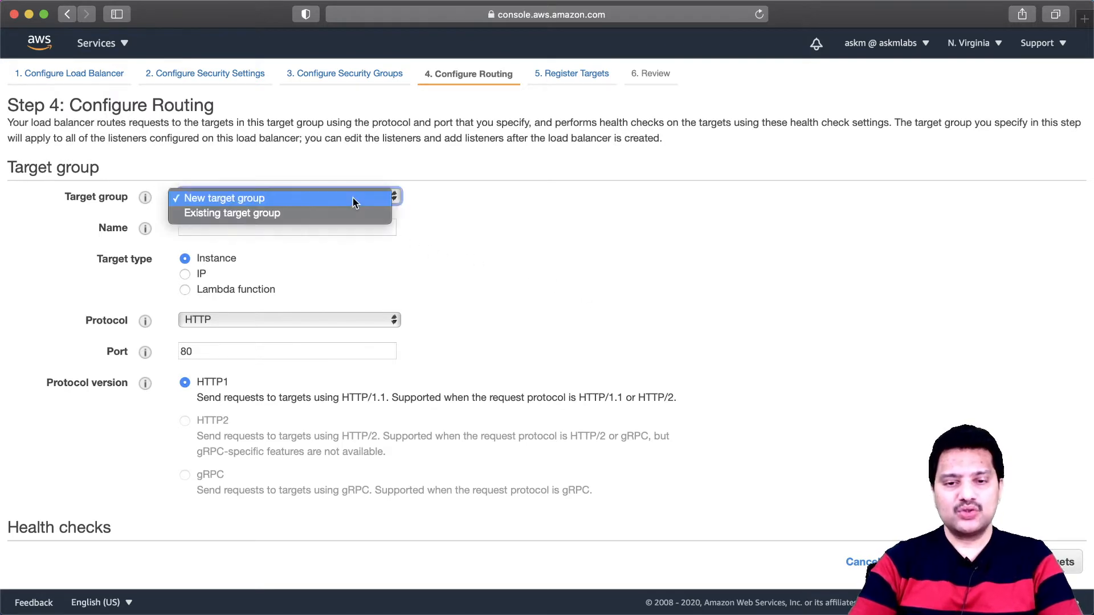
click(298, 215)
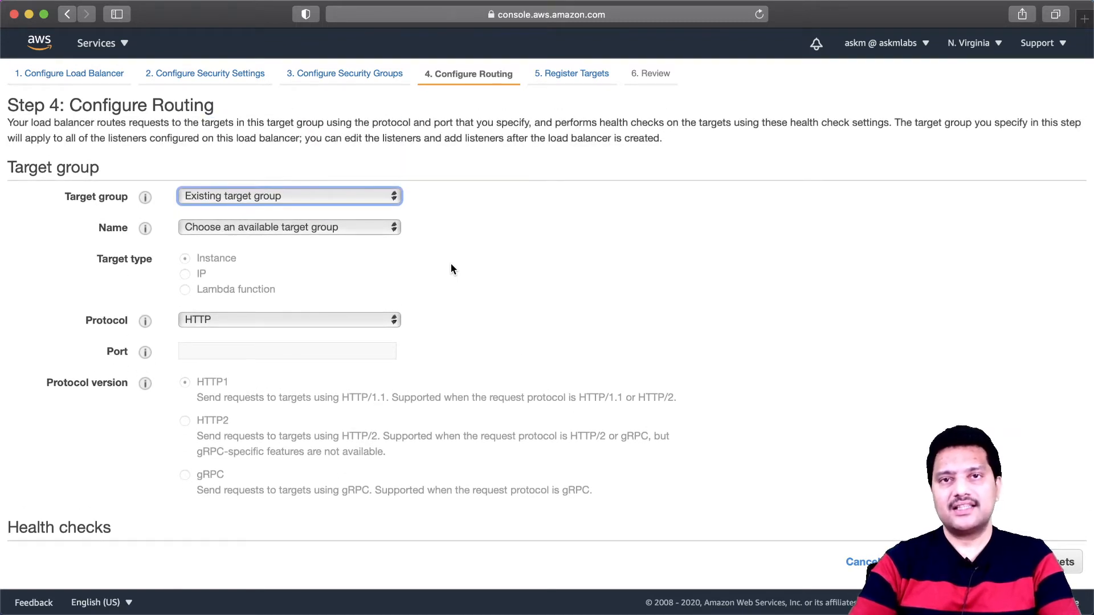
click(360, 227)
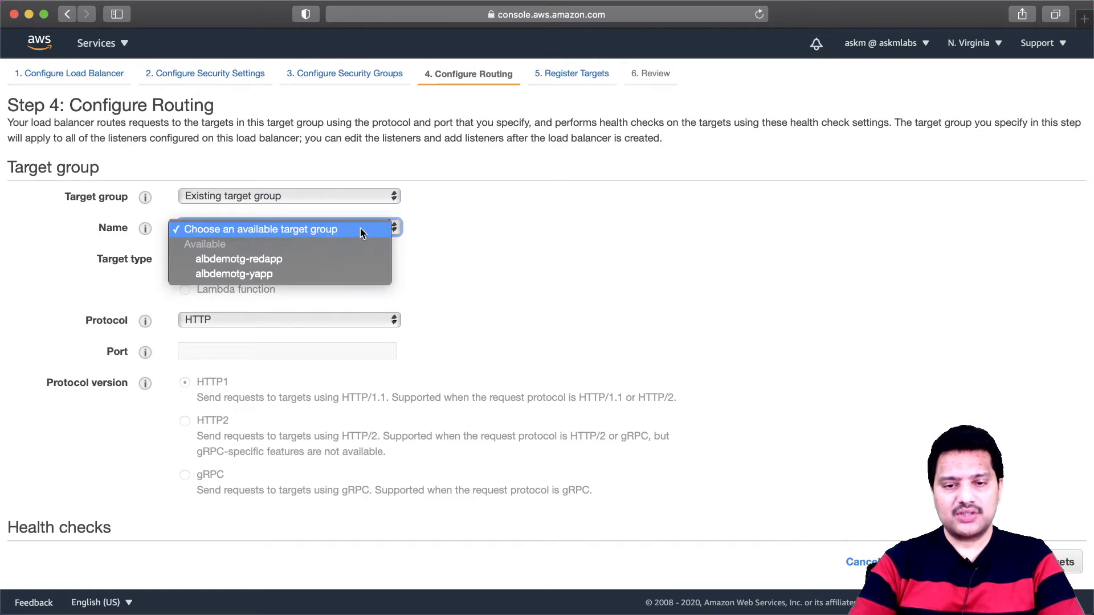
click(280, 261)
scroll(469, 255, down, 3)
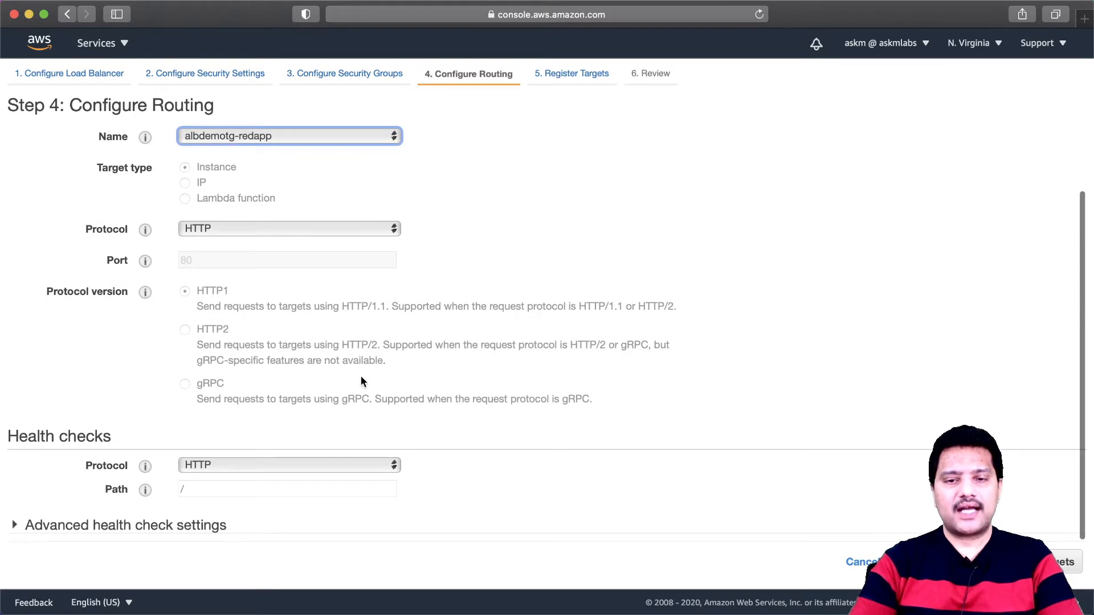
scroll(368, 330, up, 3)
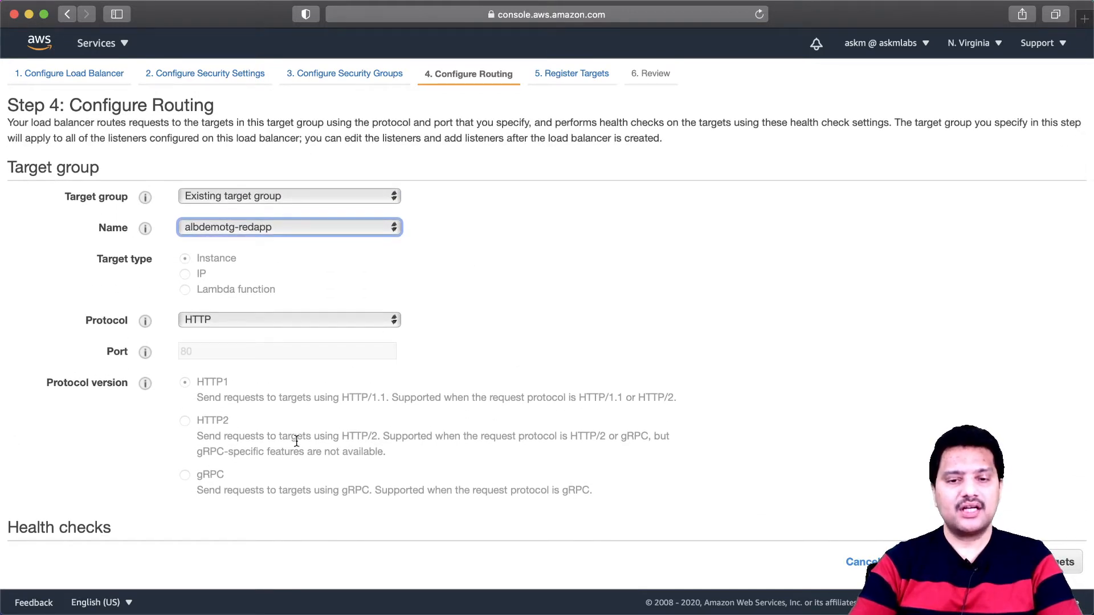
scroll(296, 441, down, 3)
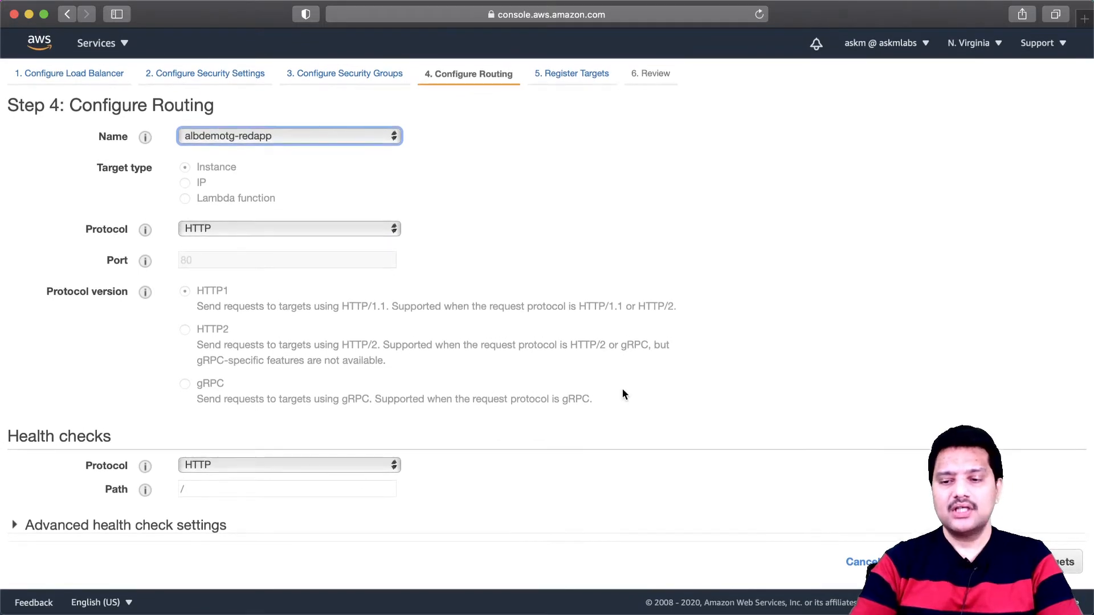
scroll(622, 389, up, 3)
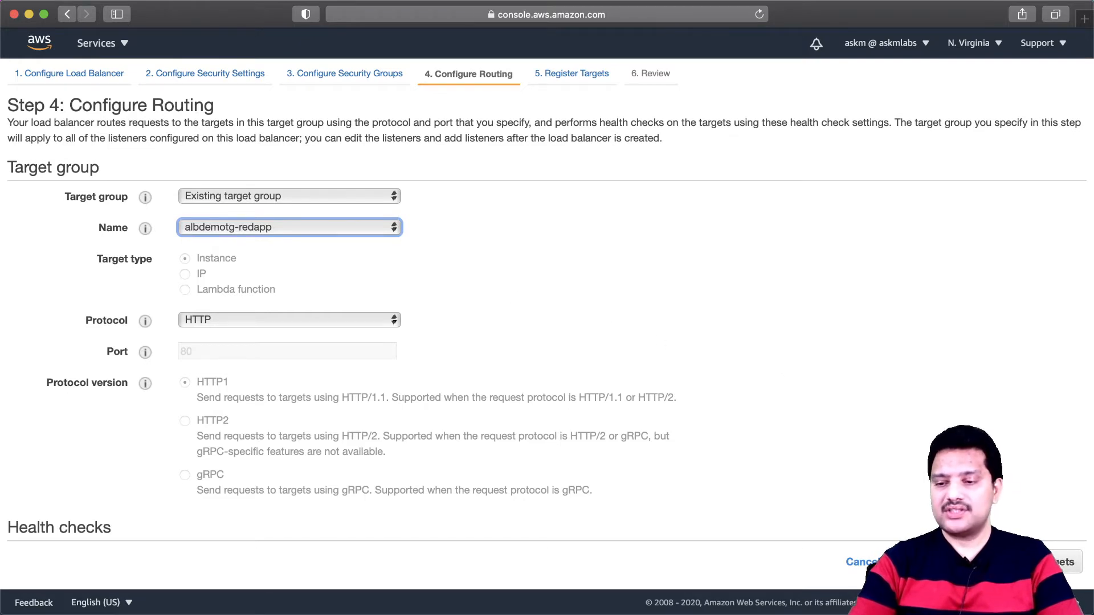
Continue through the registered targets to the review and create the load balancer
click(1051, 561)
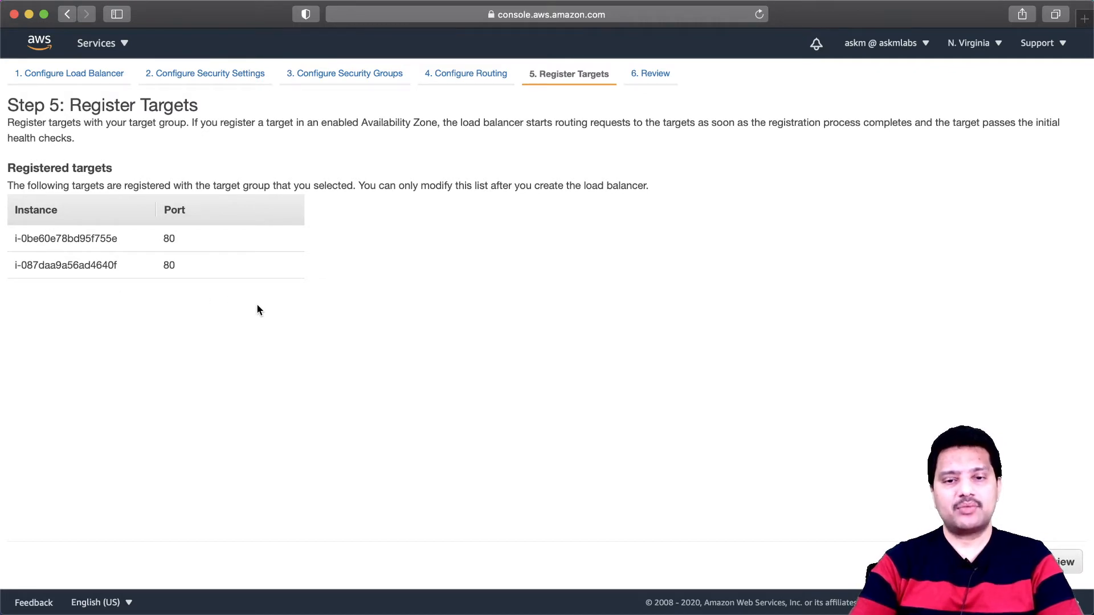
click(1054, 562)
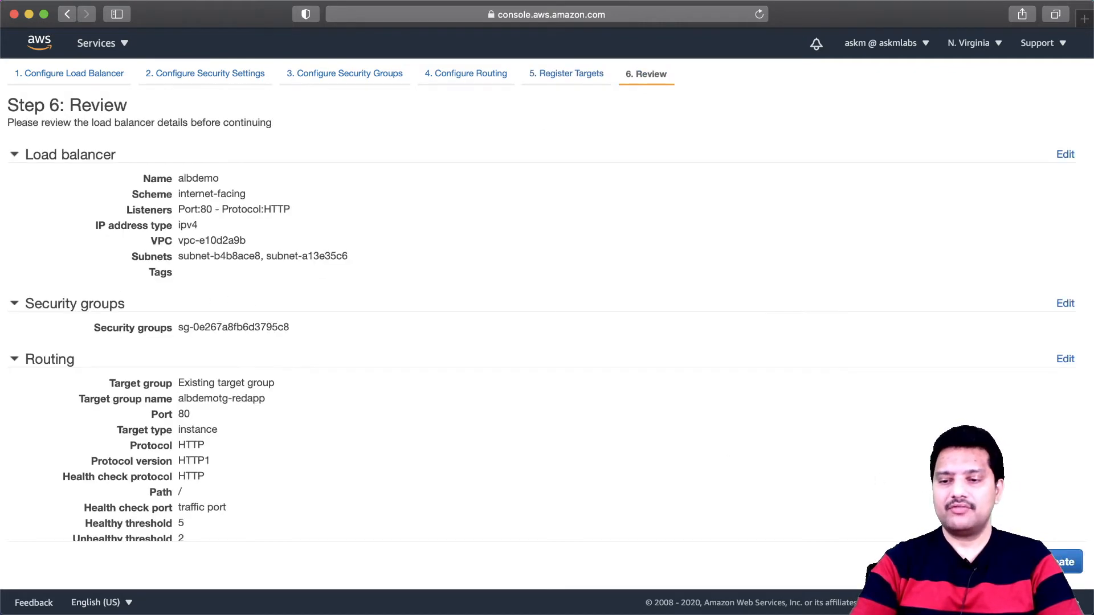
click(1060, 561)
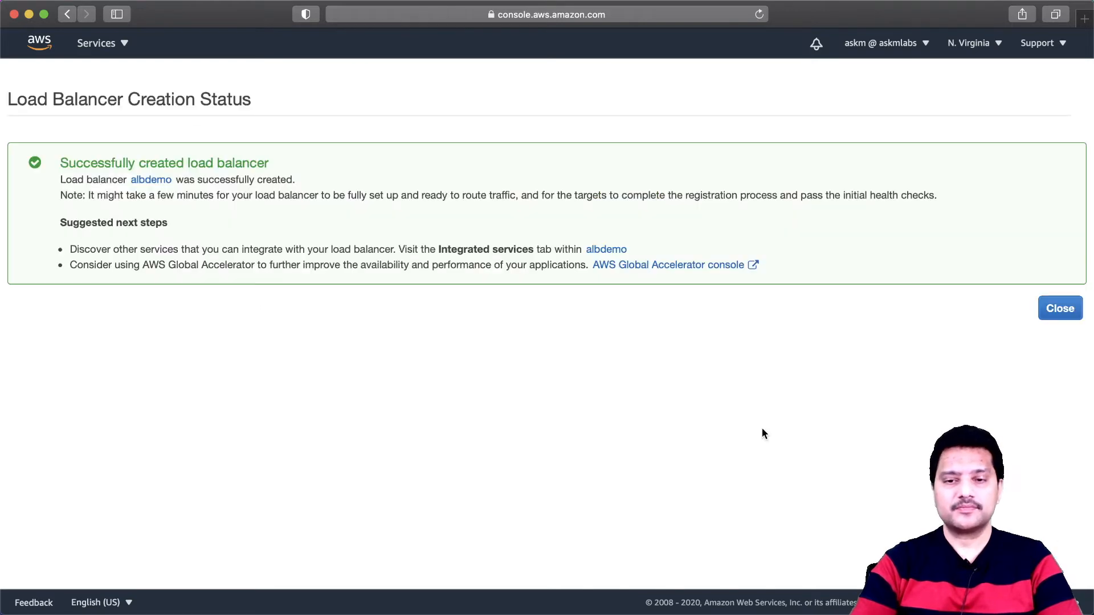
Open the new albdemo load balancer, check its provisioning state, and refresh the list
click(144, 179)
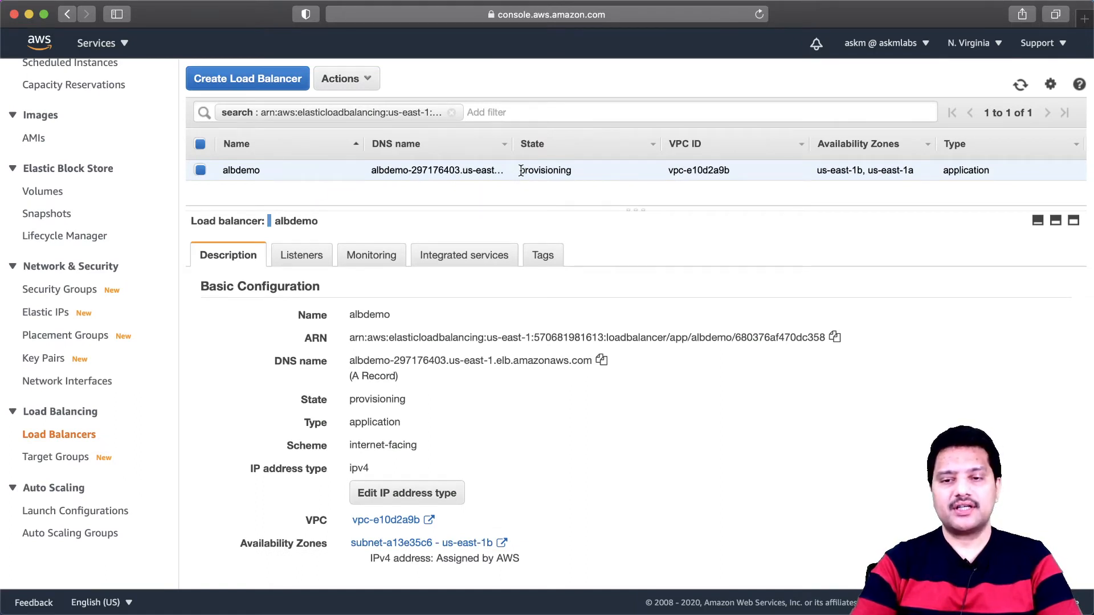
drag(521, 171, 572, 171)
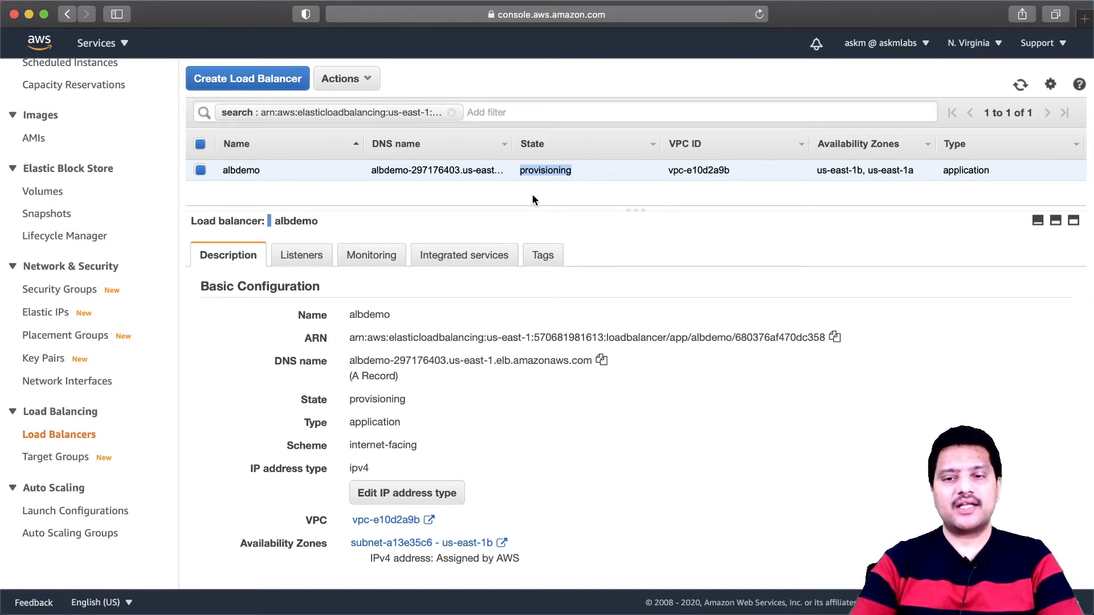
click(558, 195)
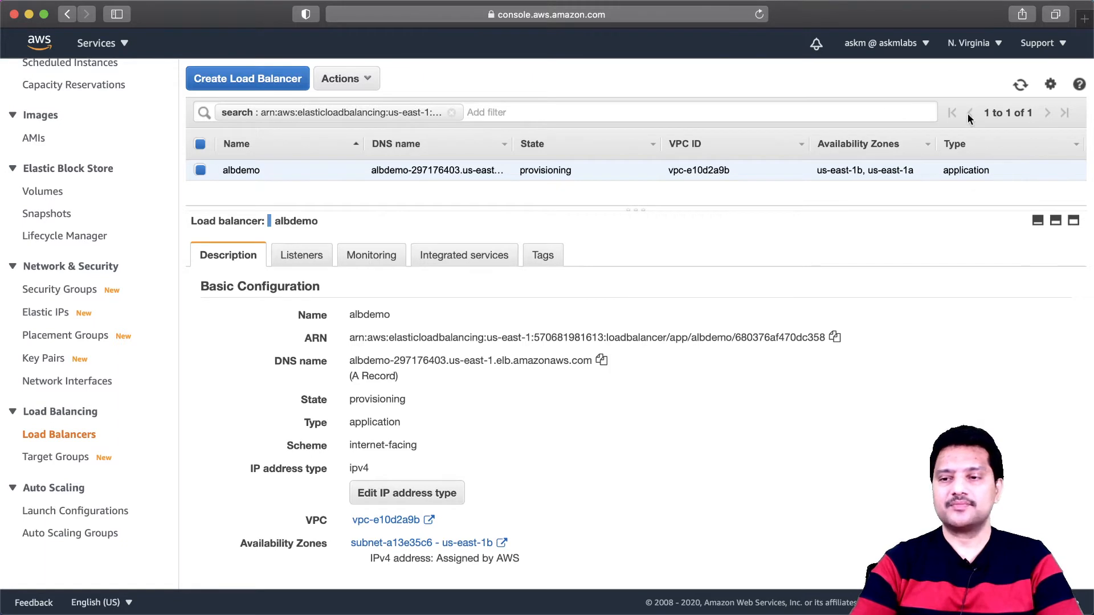
click(1020, 85)
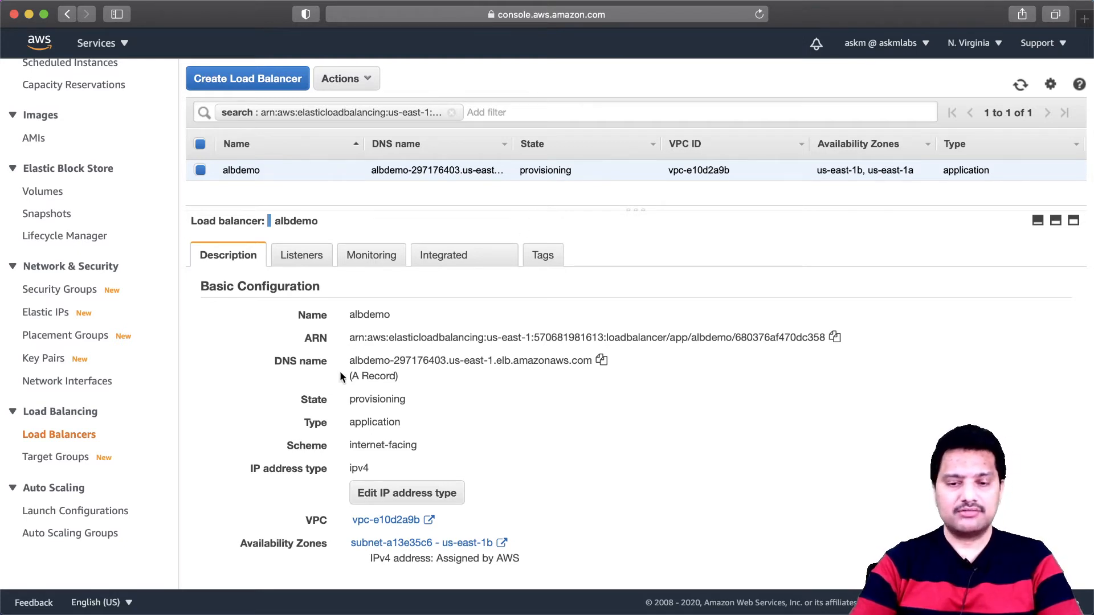
Examine albdemo's description, including the DNS name, availability zones, security group and attributes
scroll(473, 414, down, 3)
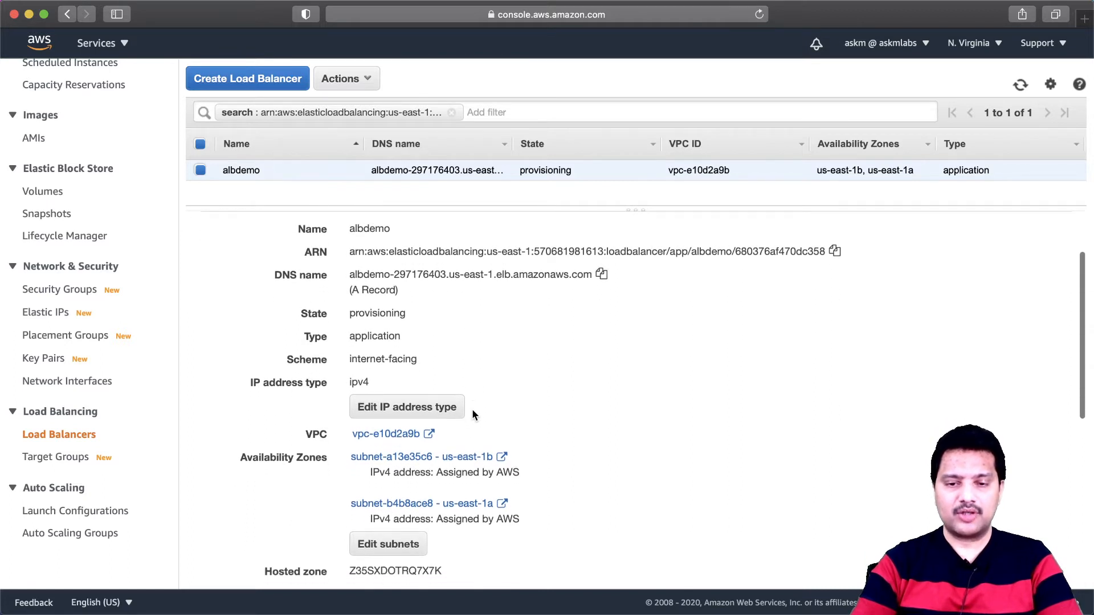
scroll(460, 347, up, 3)
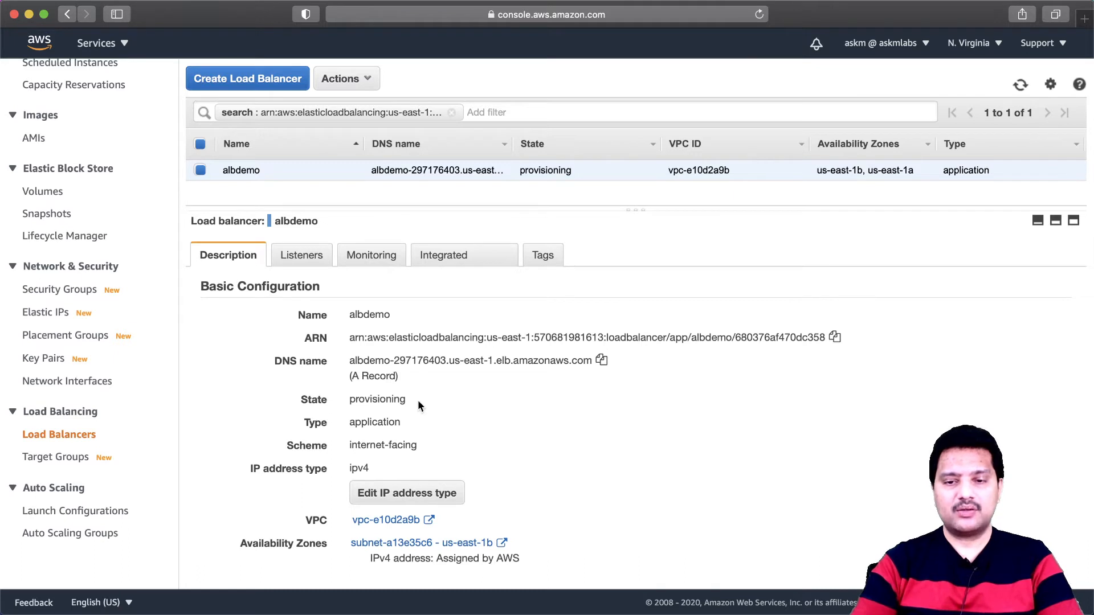
scroll(419, 402, down, 1)
scroll(418, 400, down, 1)
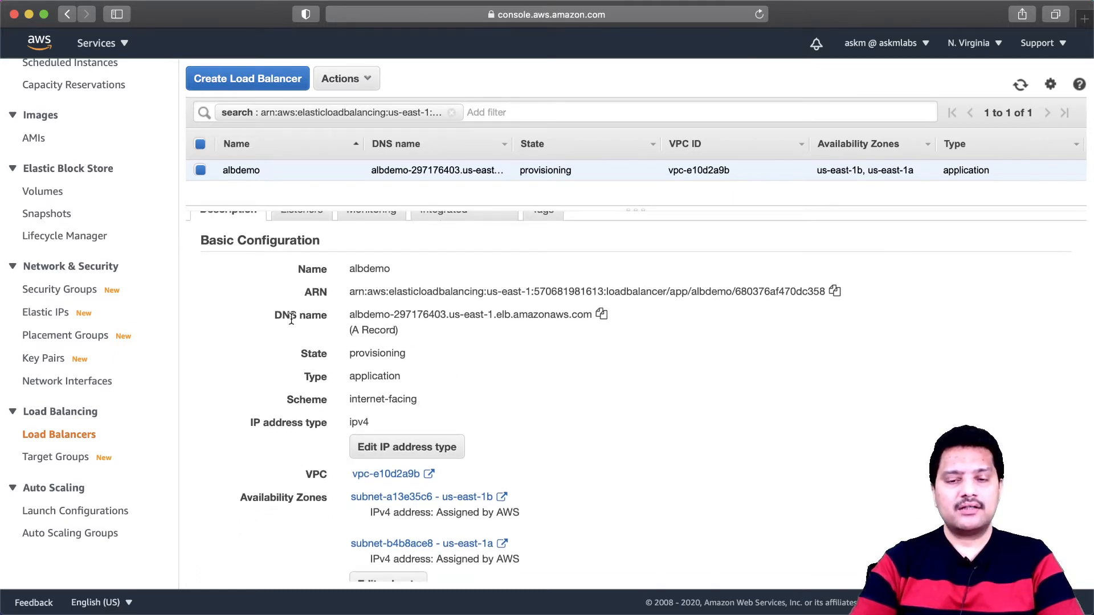
click(601, 315)
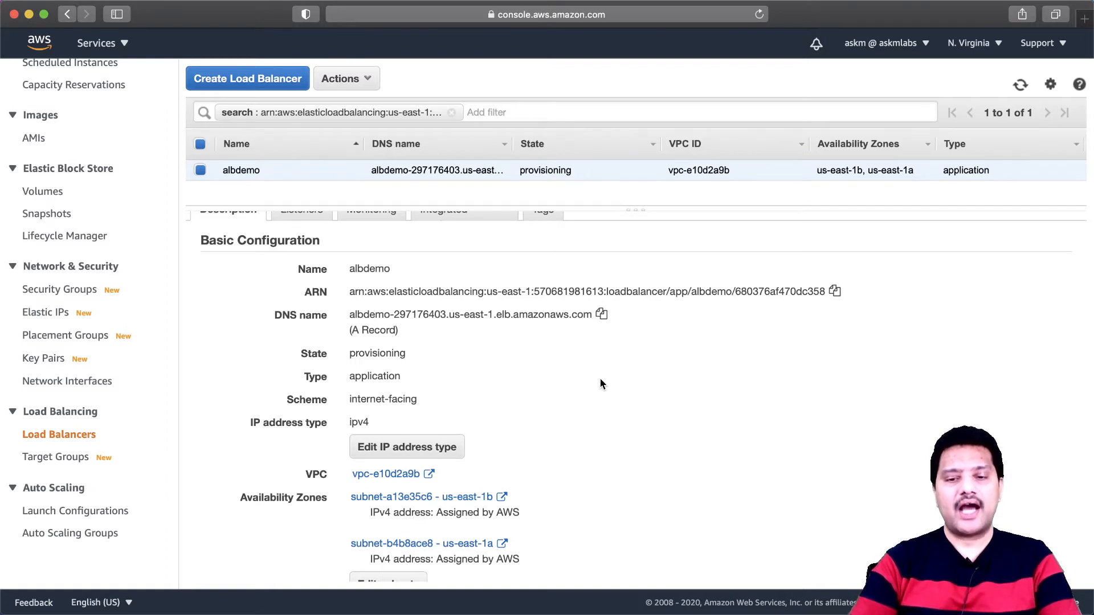
scroll(600, 379, down, 1)
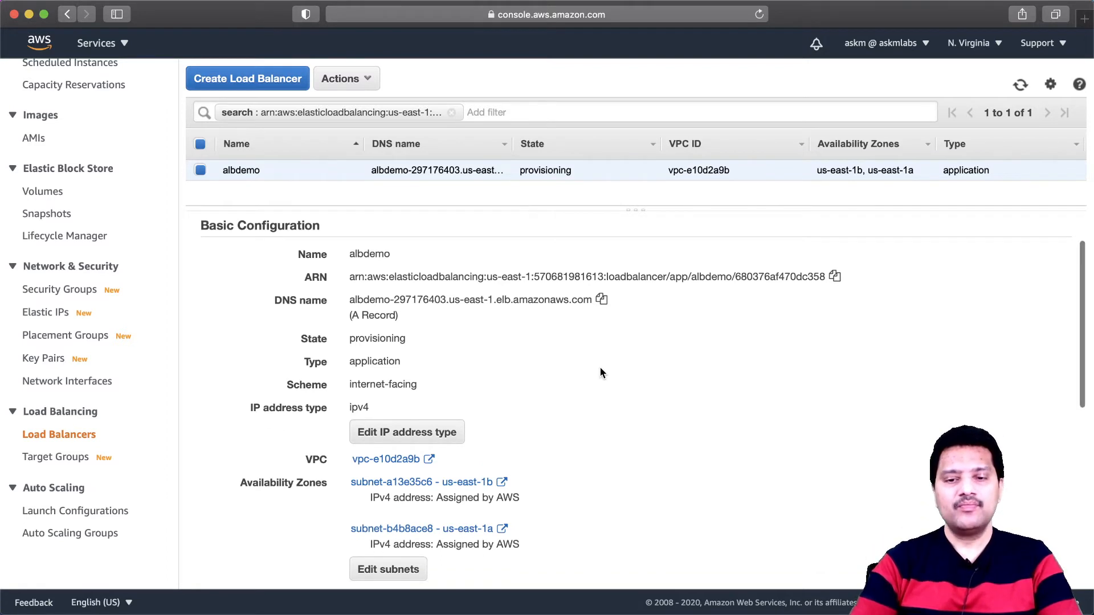
scroll(548, 330, down, 1)
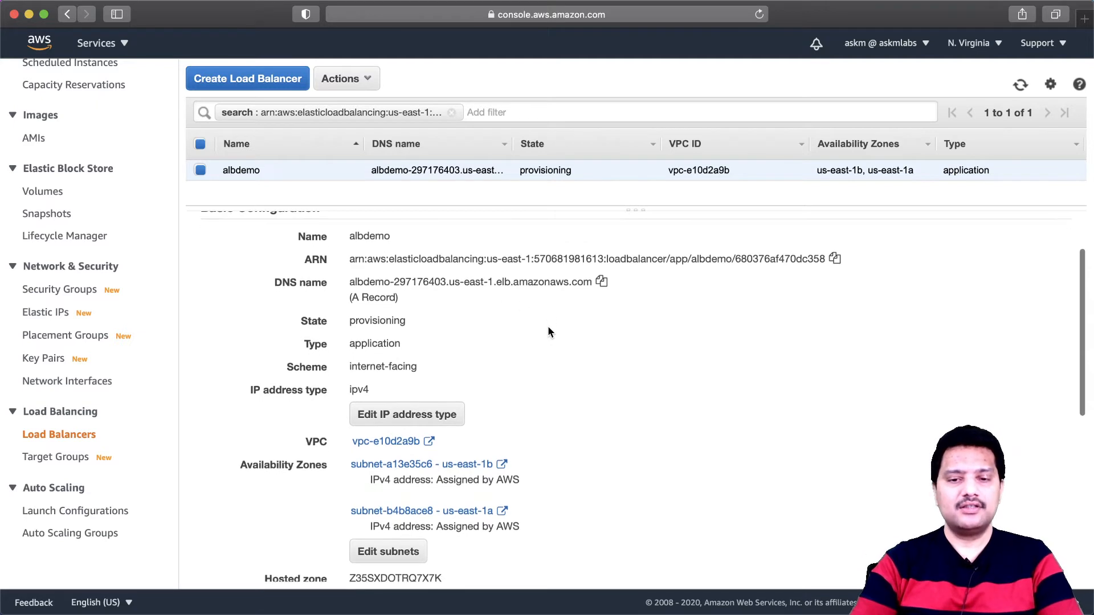
scroll(548, 328, down, 4)
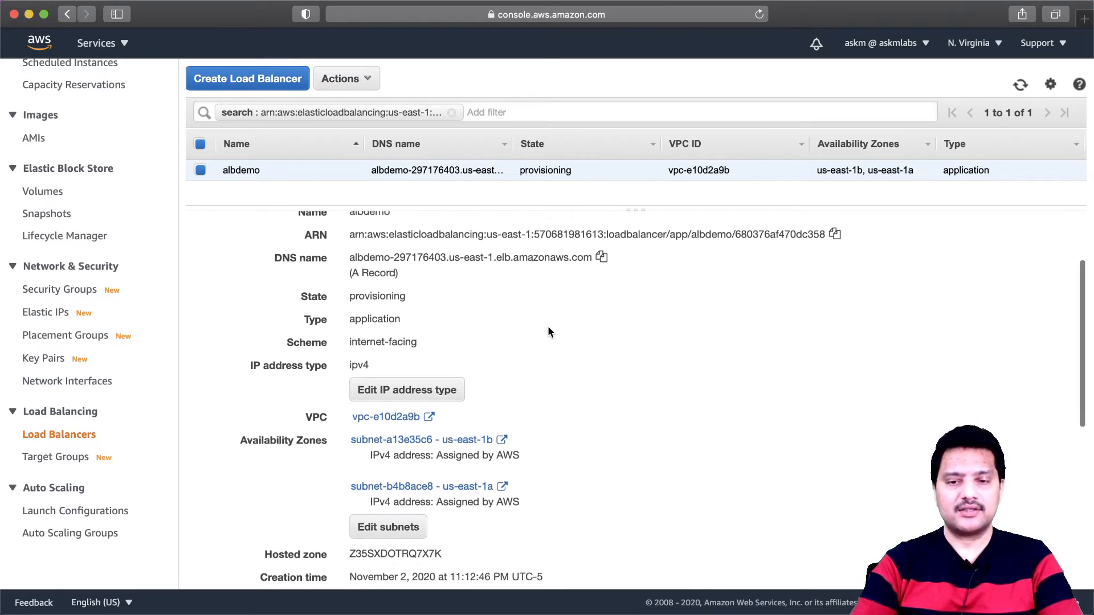
scroll(548, 332, down, 1)
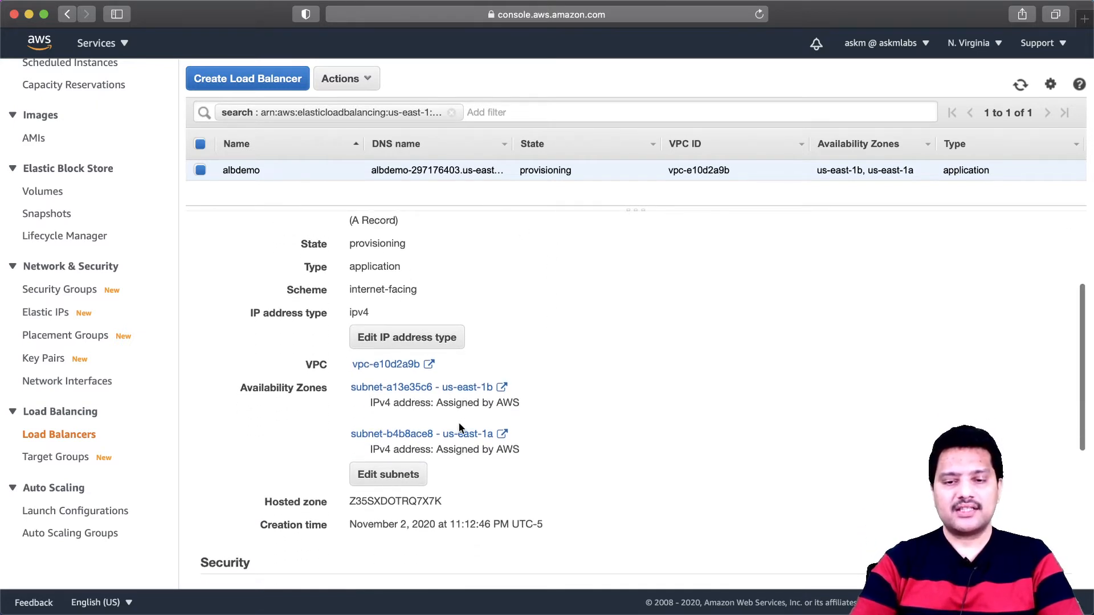
scroll(556, 451, down, 5)
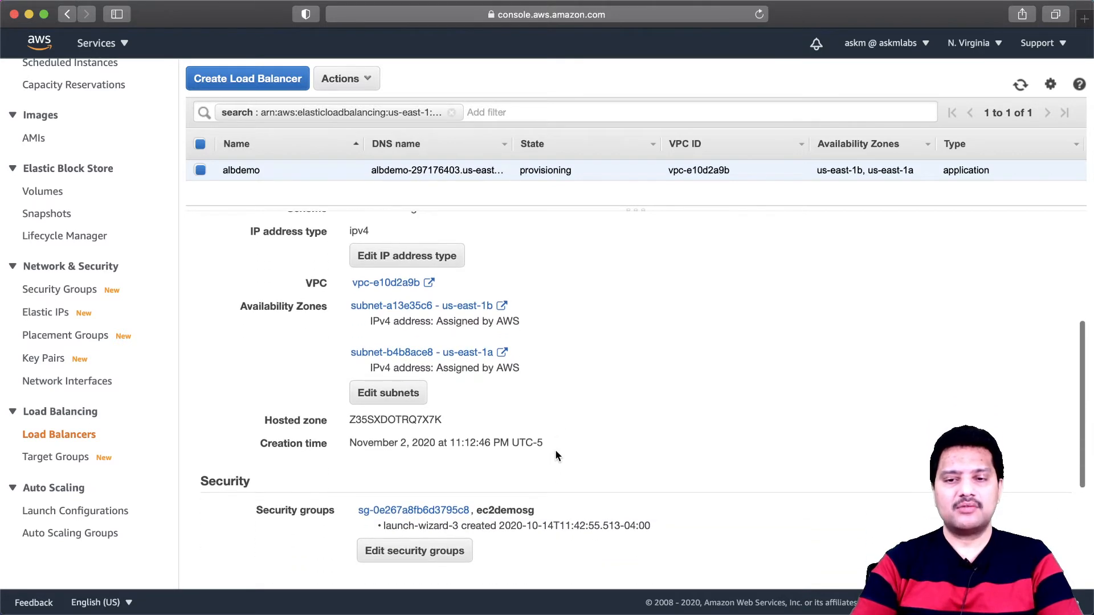
scroll(556, 452, down, 4)
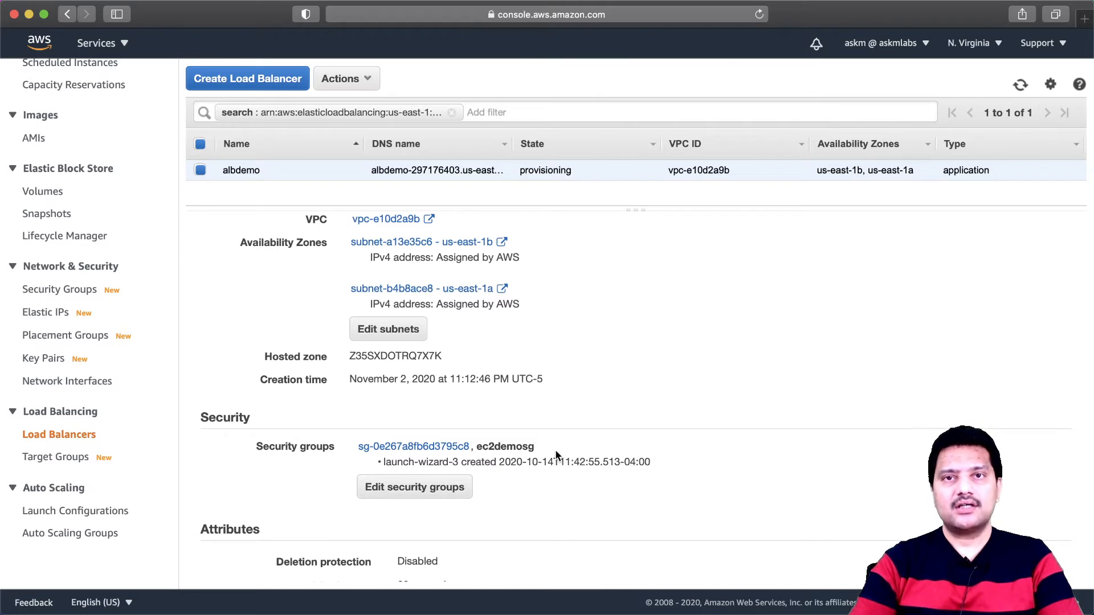
scroll(556, 452, down, 8)
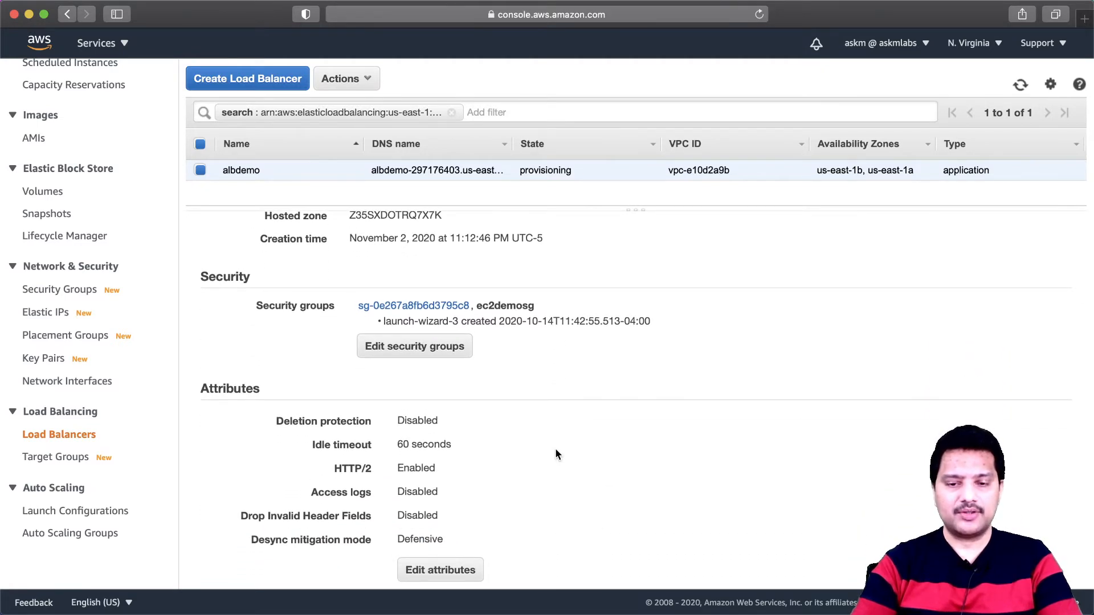
scroll(556, 451, up, 12)
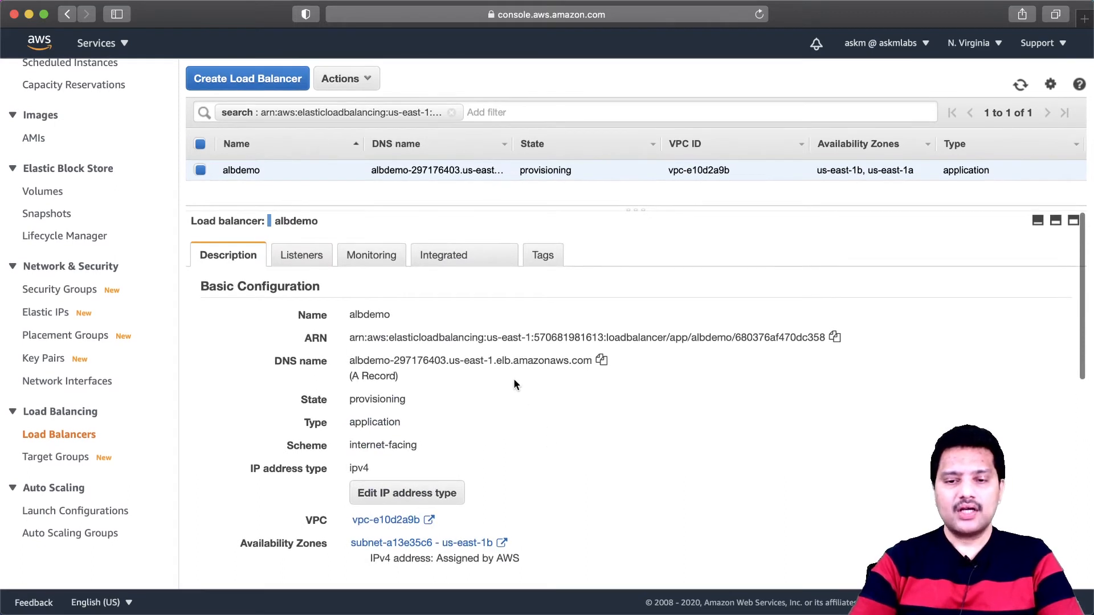
View albdemo's listeners and their default rule, and refresh the load balancer list to check its state
click(301, 255)
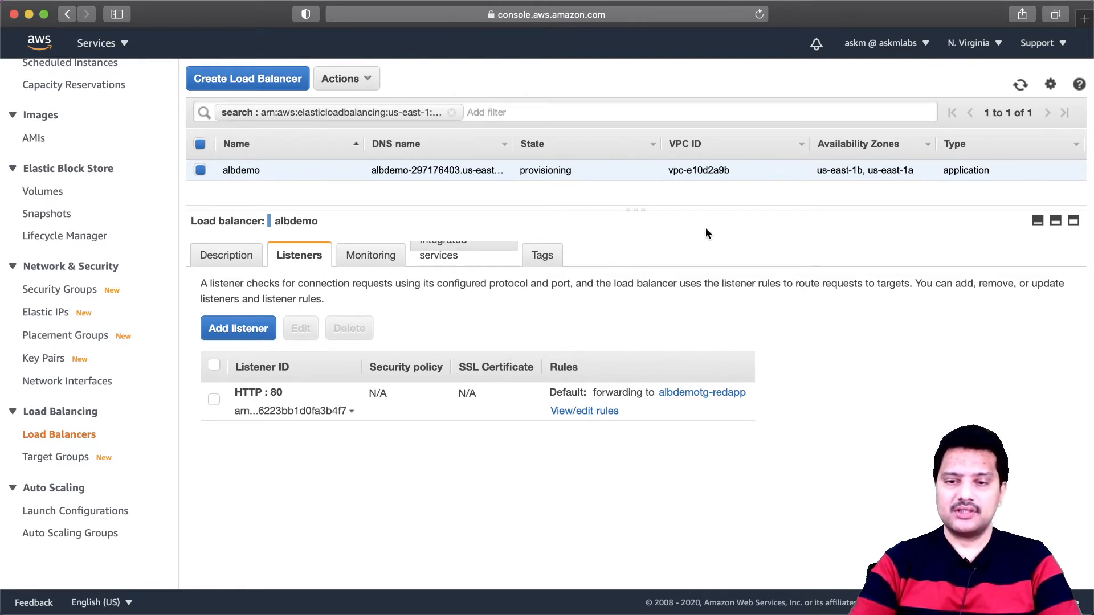
click(1022, 86)
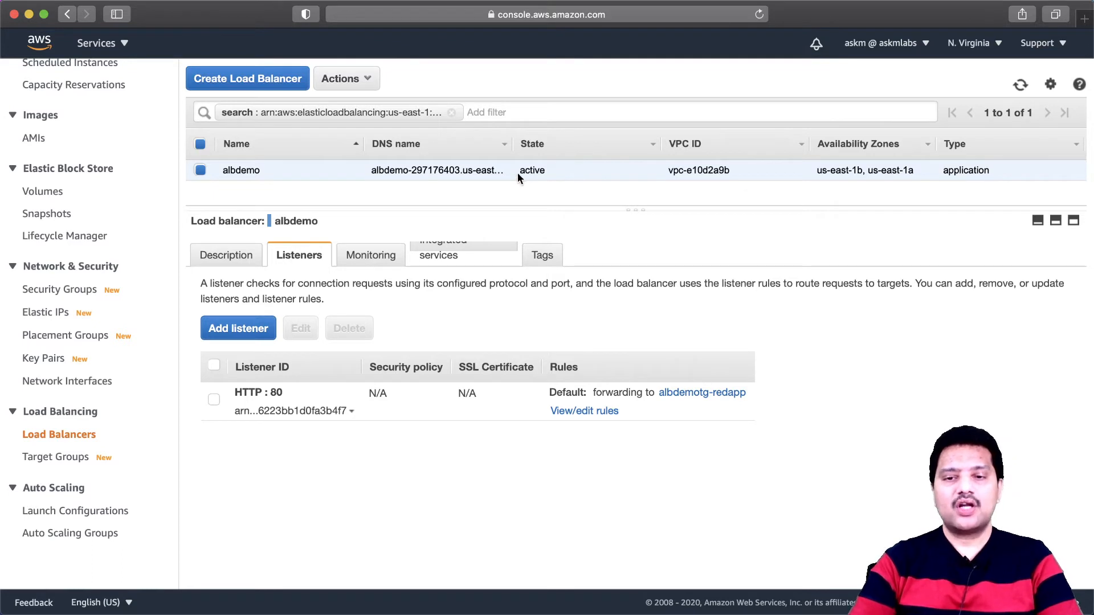
drag(519, 170, 550, 171)
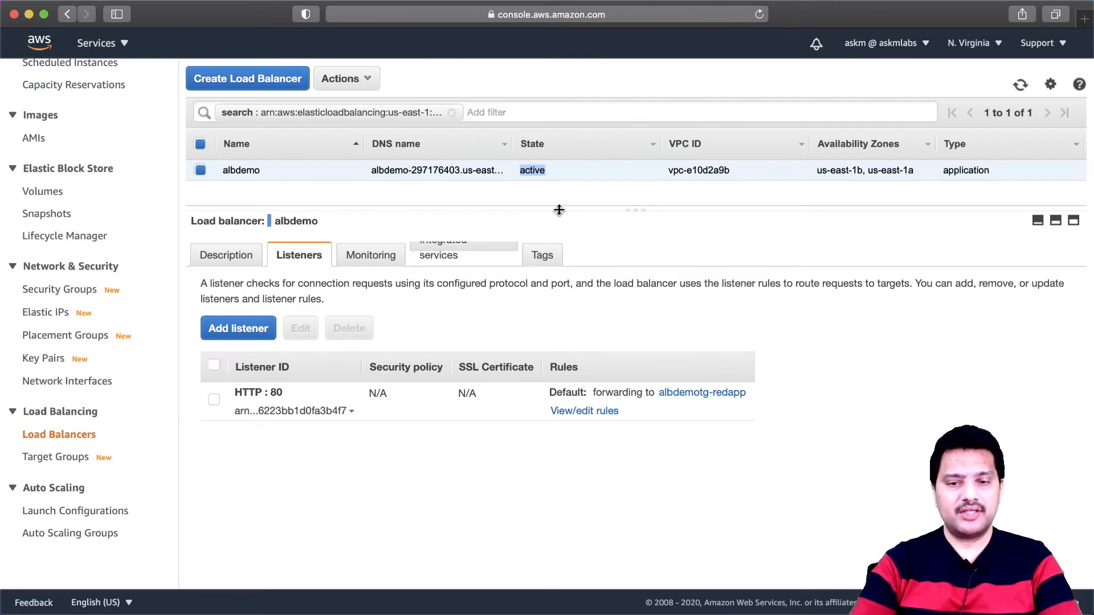
click(239, 256)
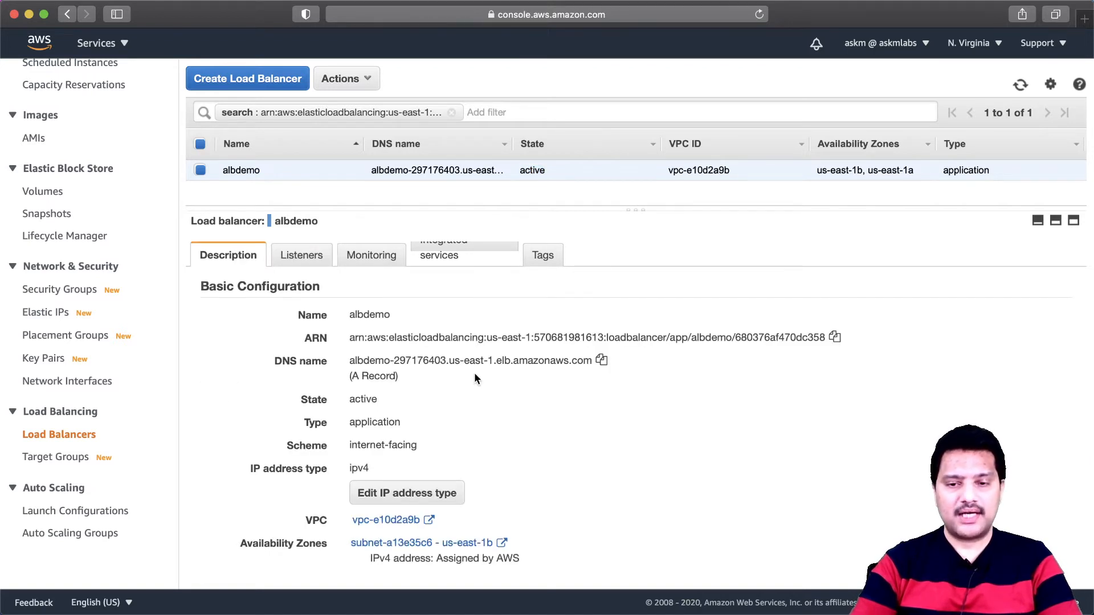
click(602, 362)
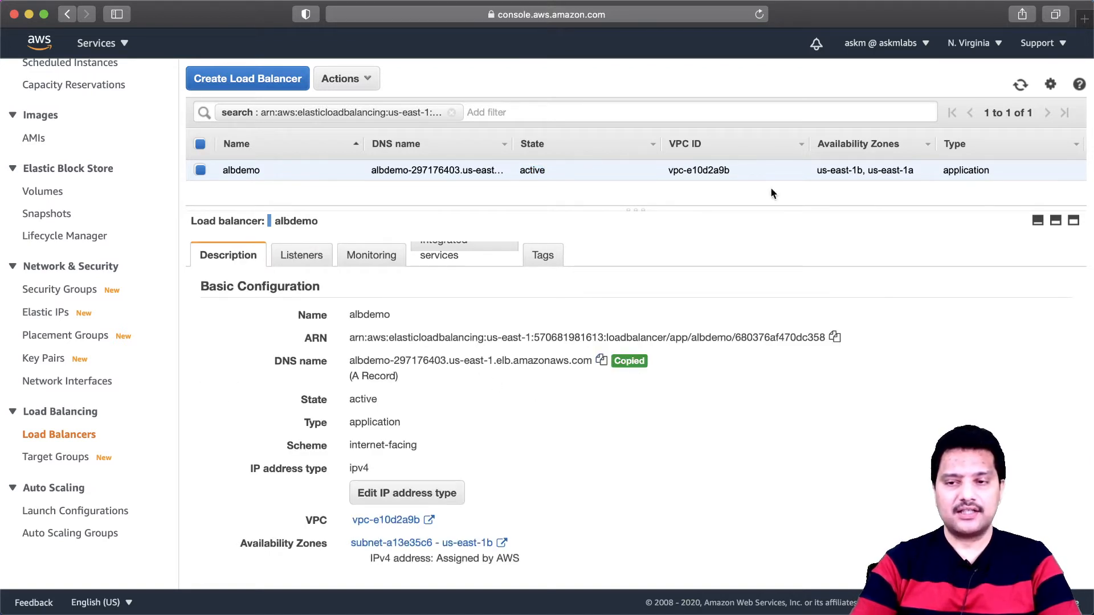
click(1083, 19)
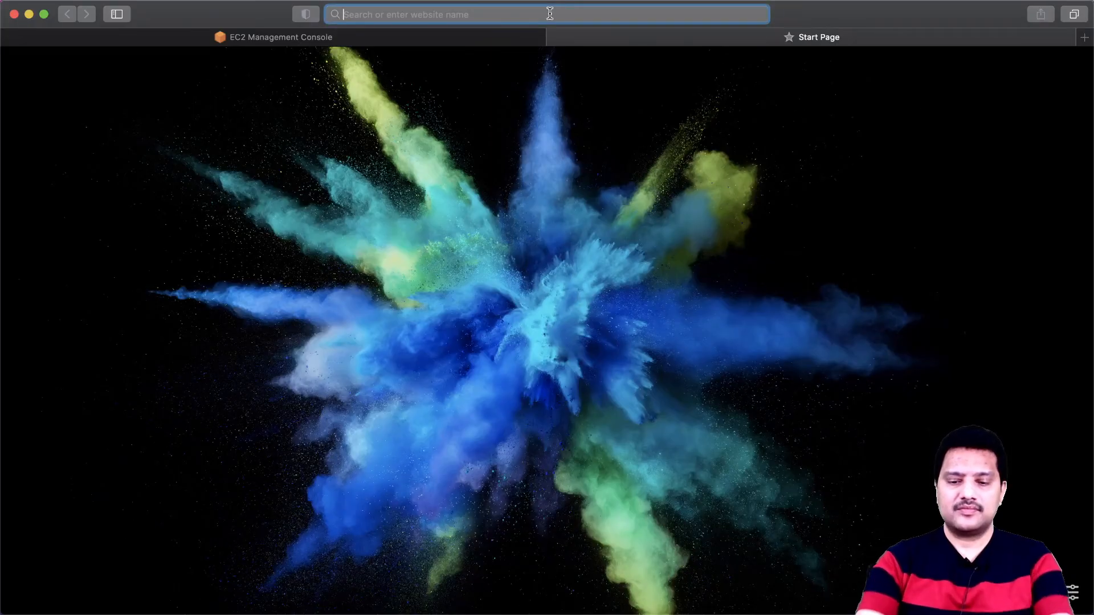
text(http://redapp.askmlabs.online)
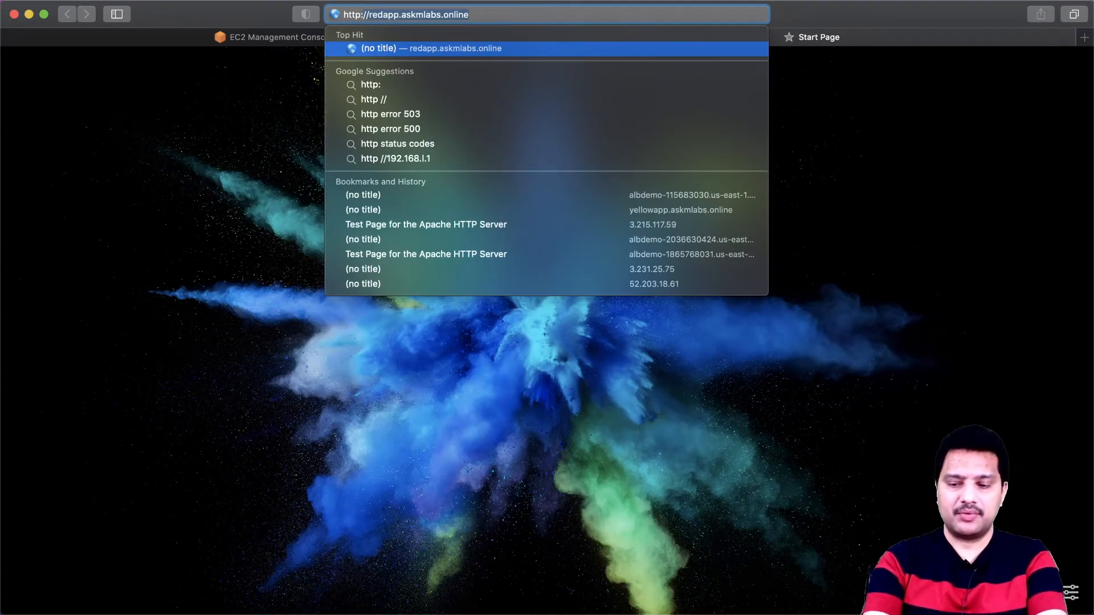
key(super+v)
key(Return)
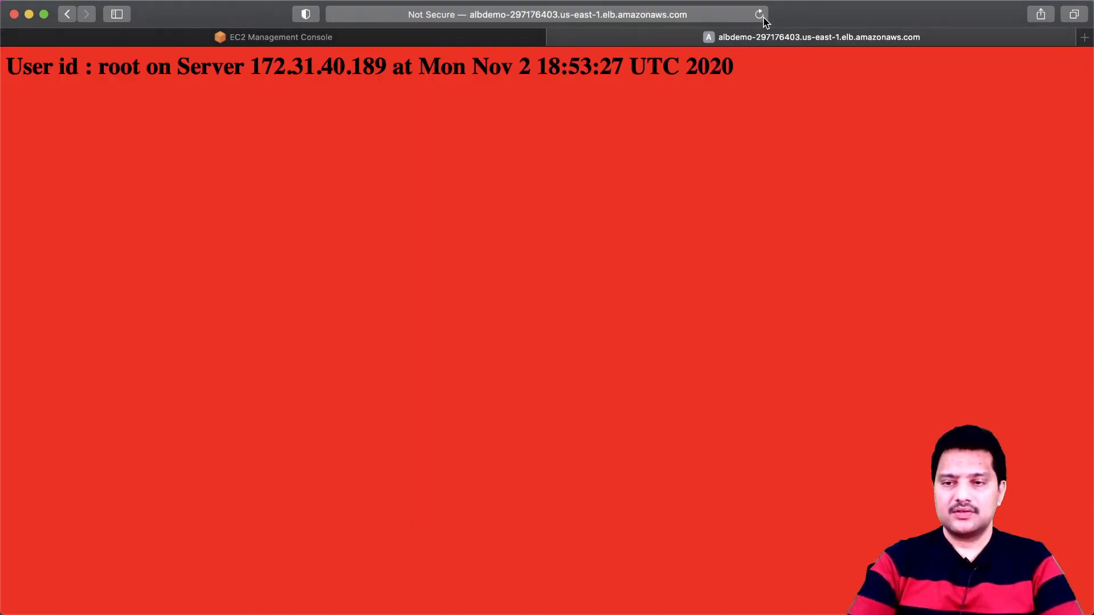
Reload the load balancer page repeatedly to check which server answers each request, and close the test page to return to the EC2 console
click(763, 18)
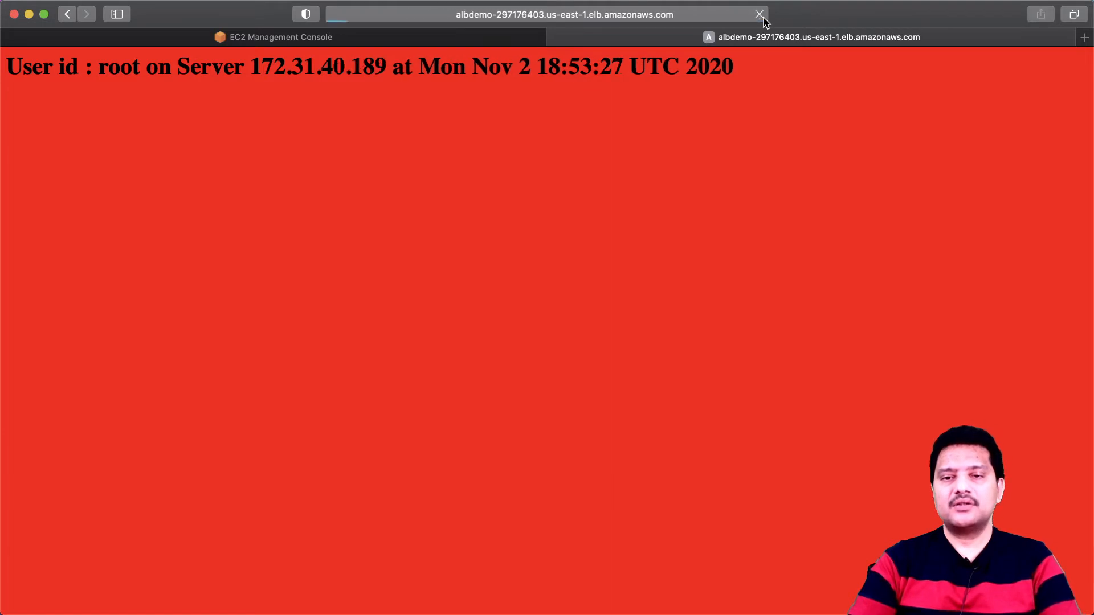
click(763, 18)
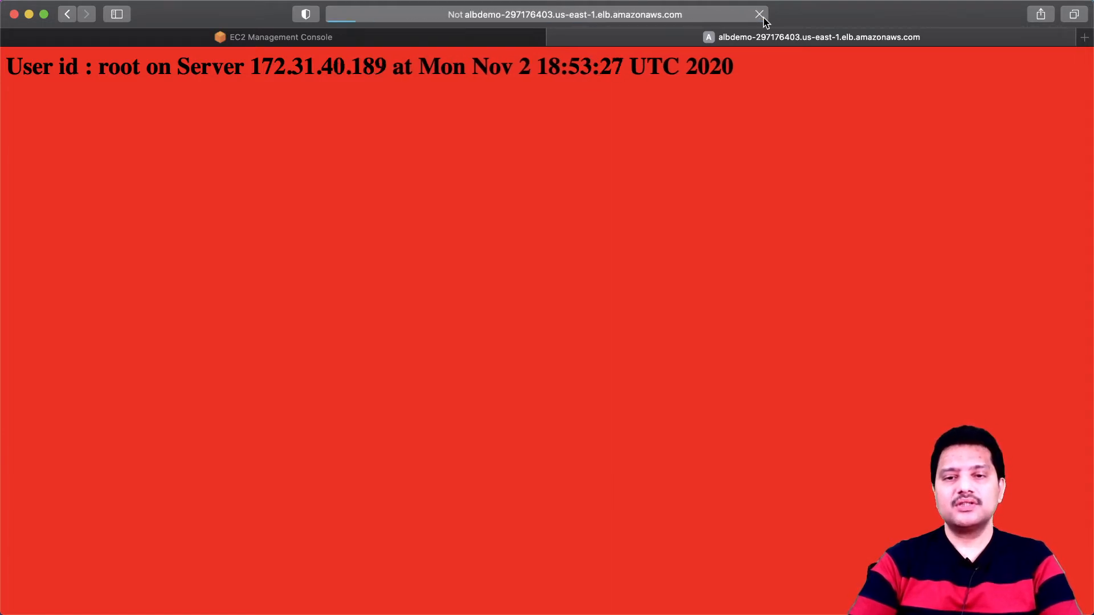
click(764, 18)
click(763, 18)
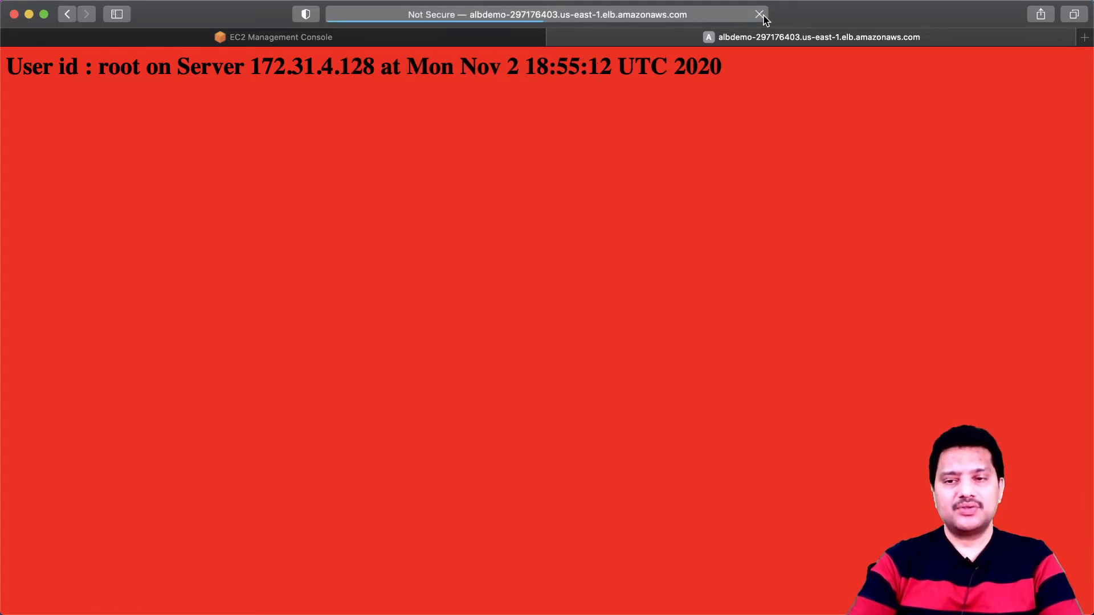
click(757, 17)
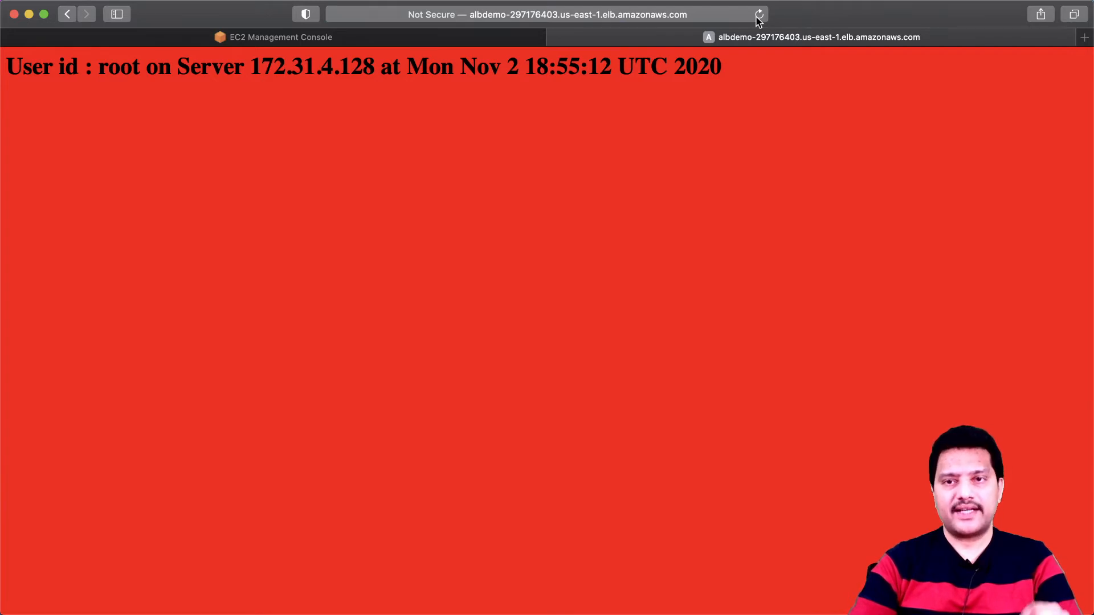
click(759, 17)
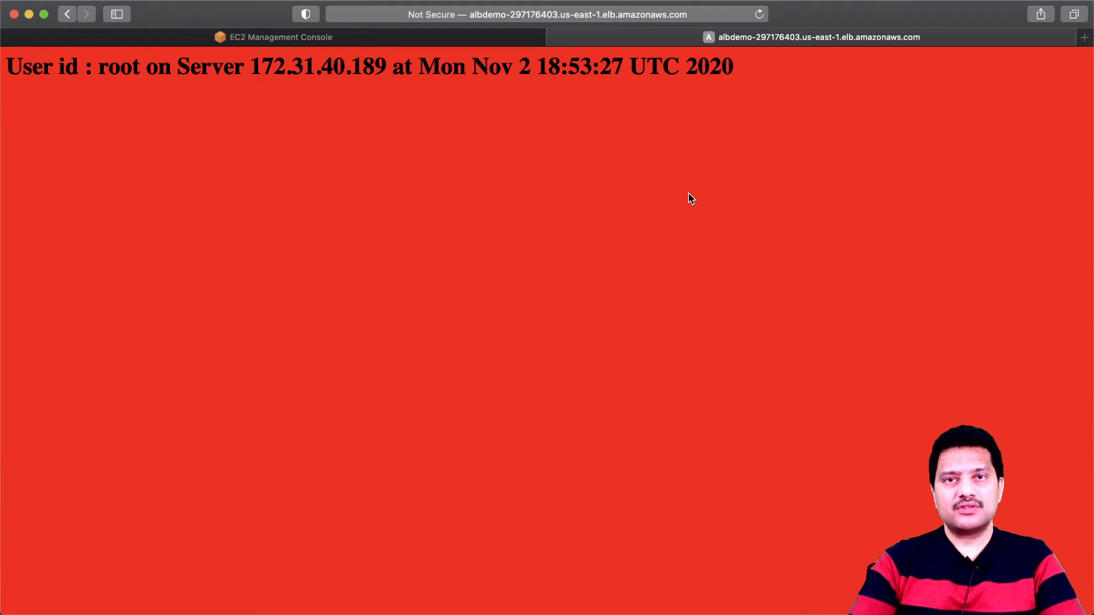
click(760, 14)
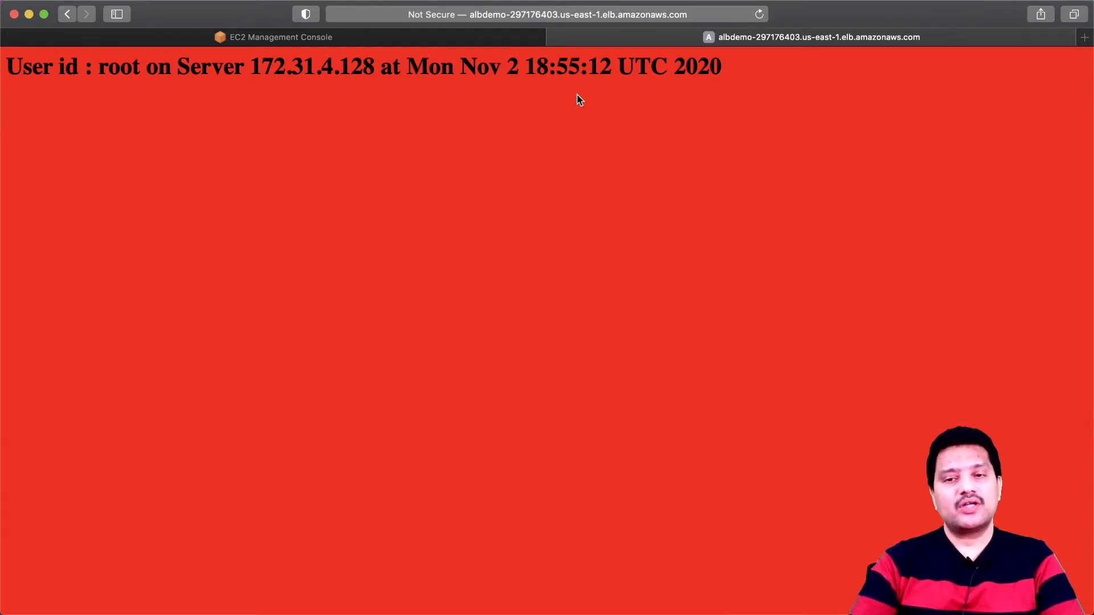
click(556, 37)
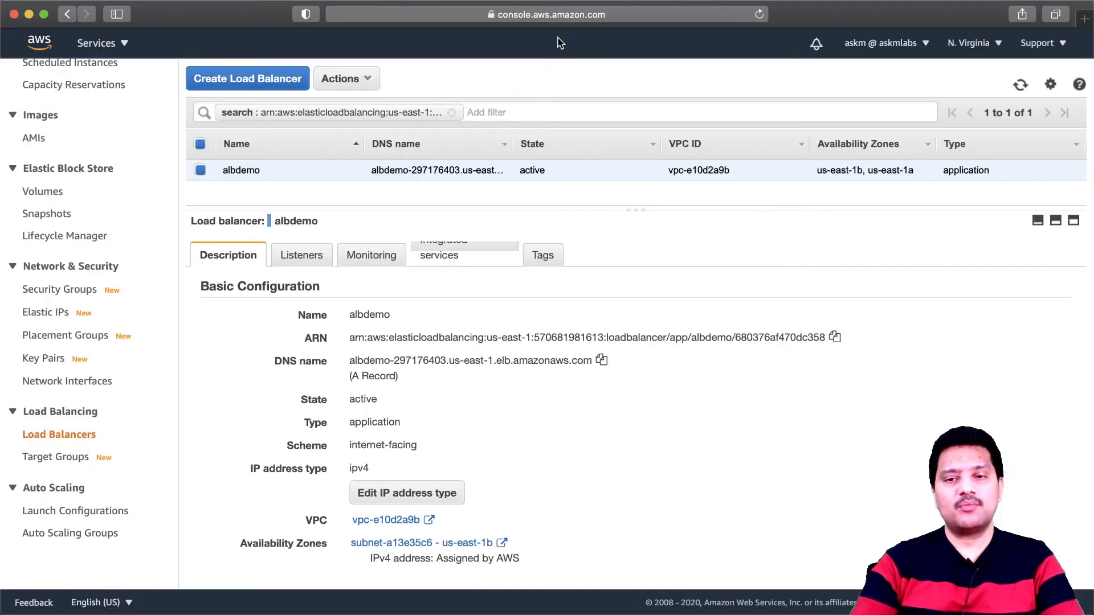
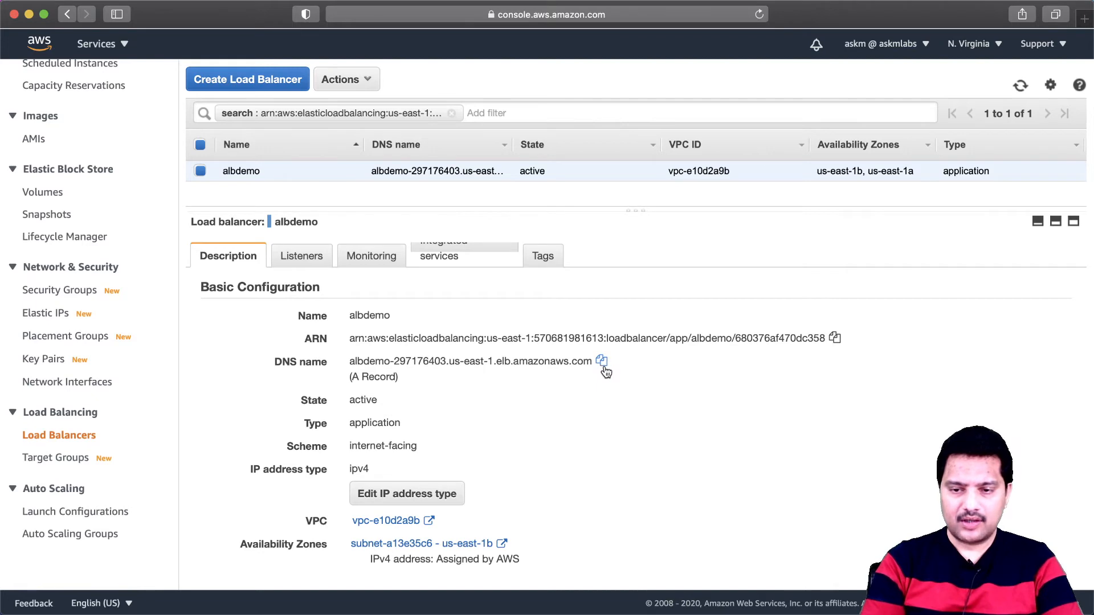
Copy albdemo's DNS name and open the askmlabs.online hosted zone in Route 53
click(603, 367)
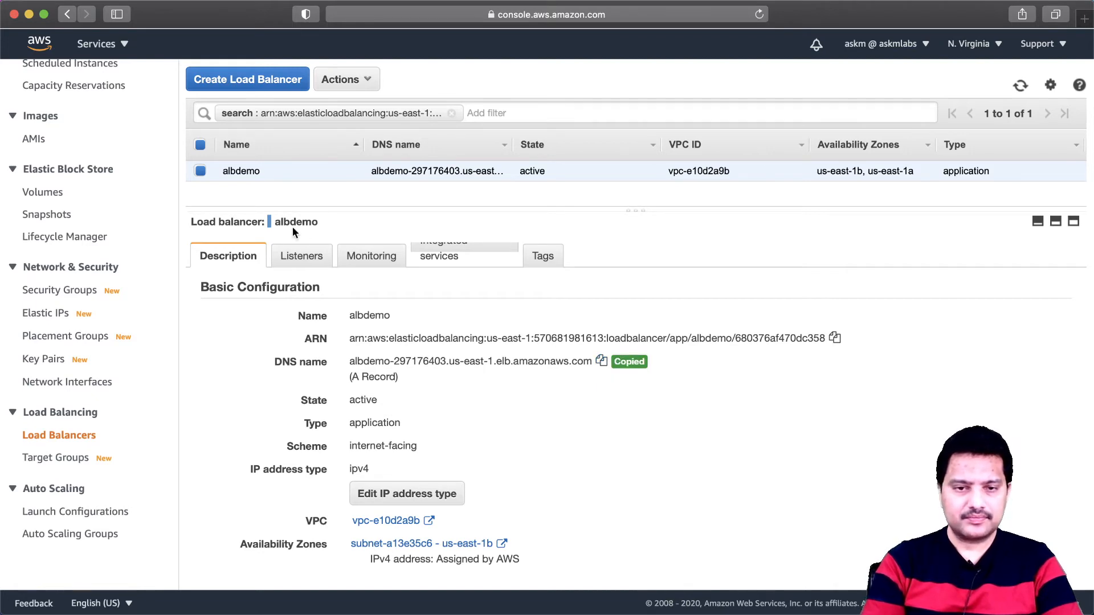
scroll(176, 125, up, 5)
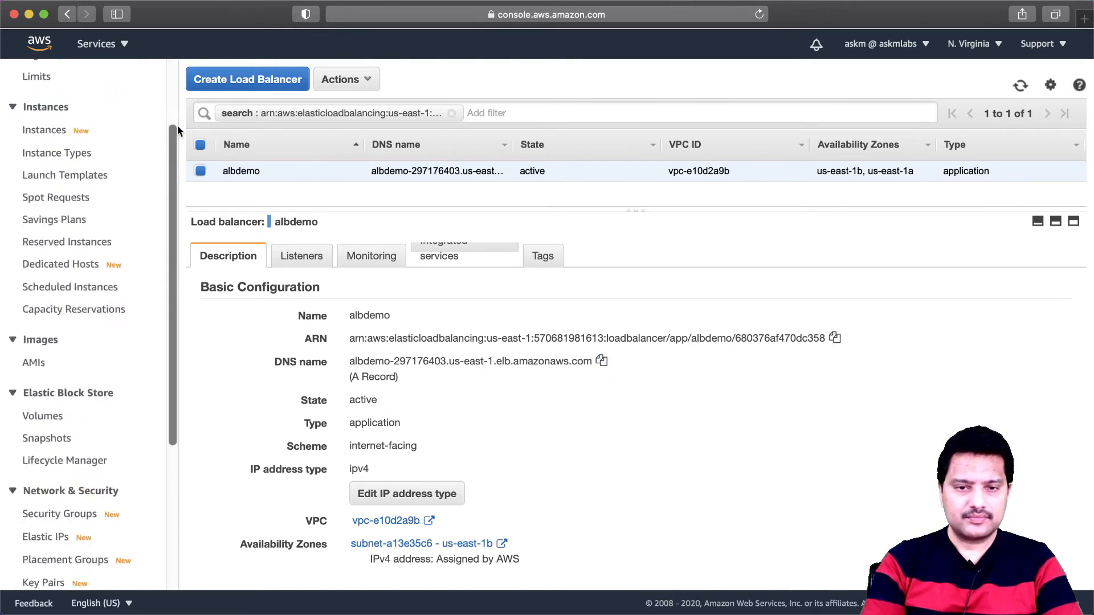
click(125, 45)
text(route)
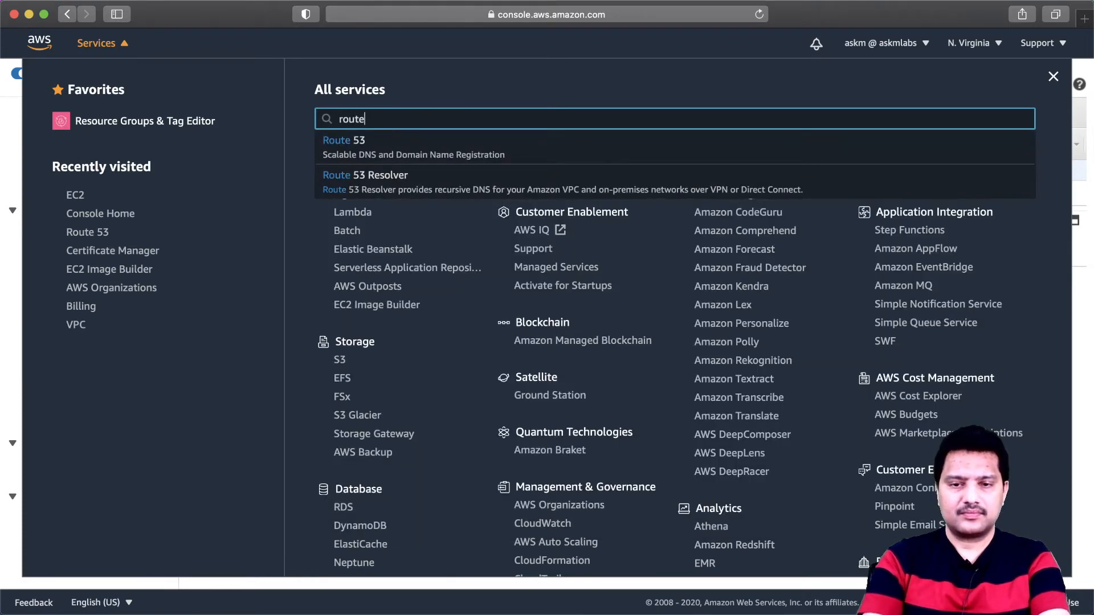
click(353, 150)
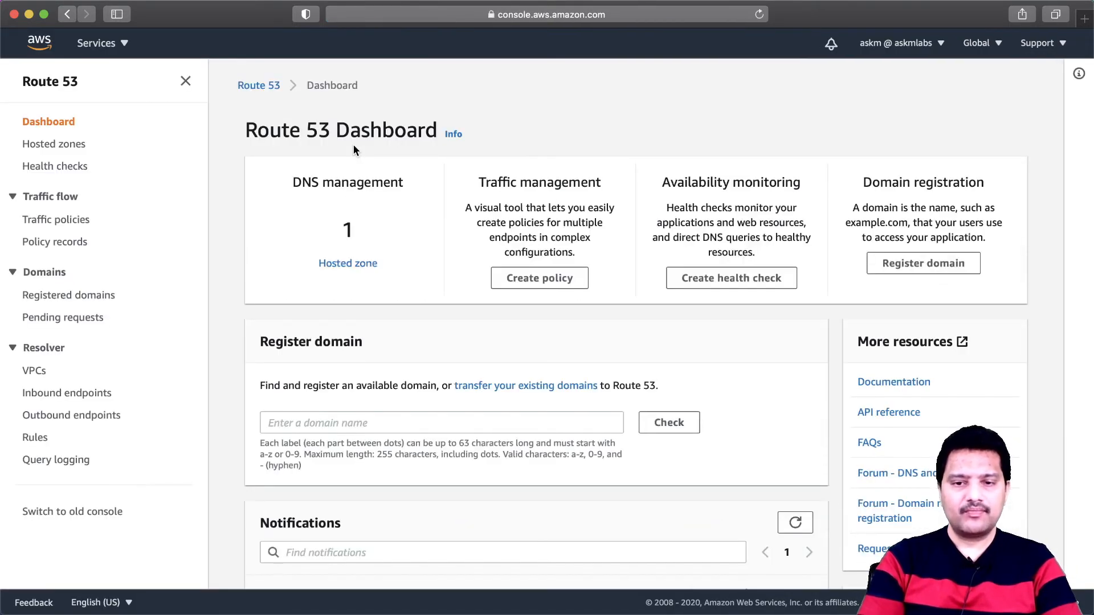
click(351, 264)
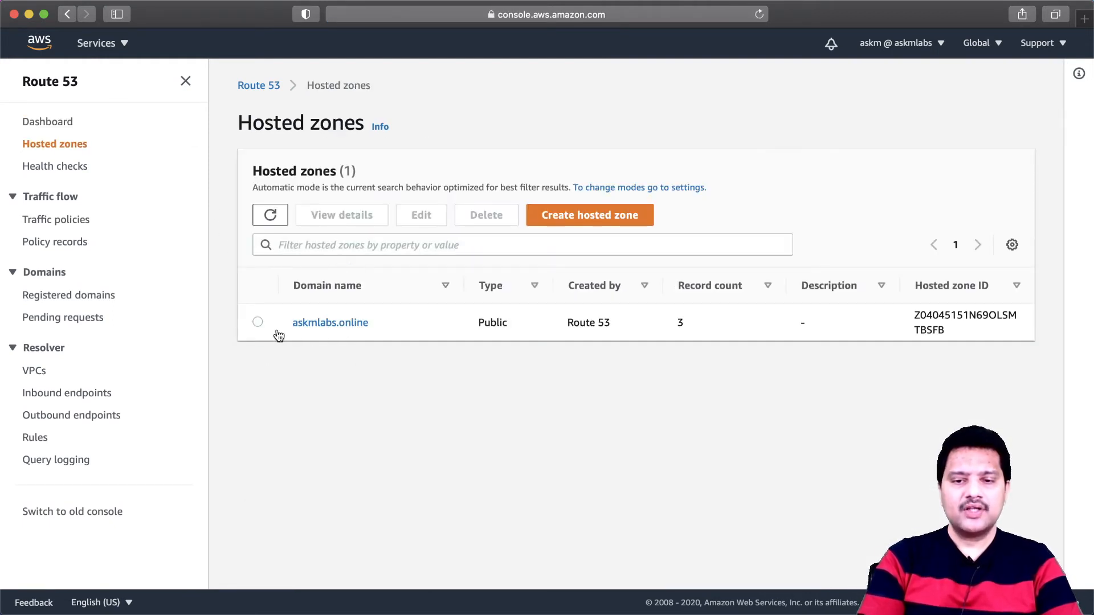
click(353, 325)
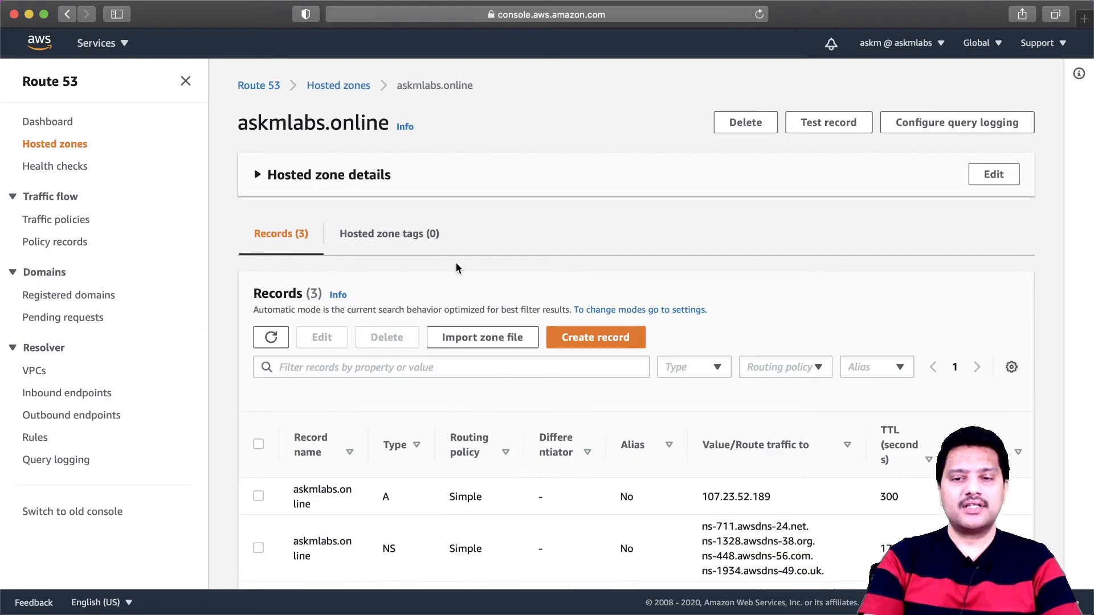
Start a new simple routing record in the askmlabs.online zone with the record name redapp
scroll(457, 268, down, 3)
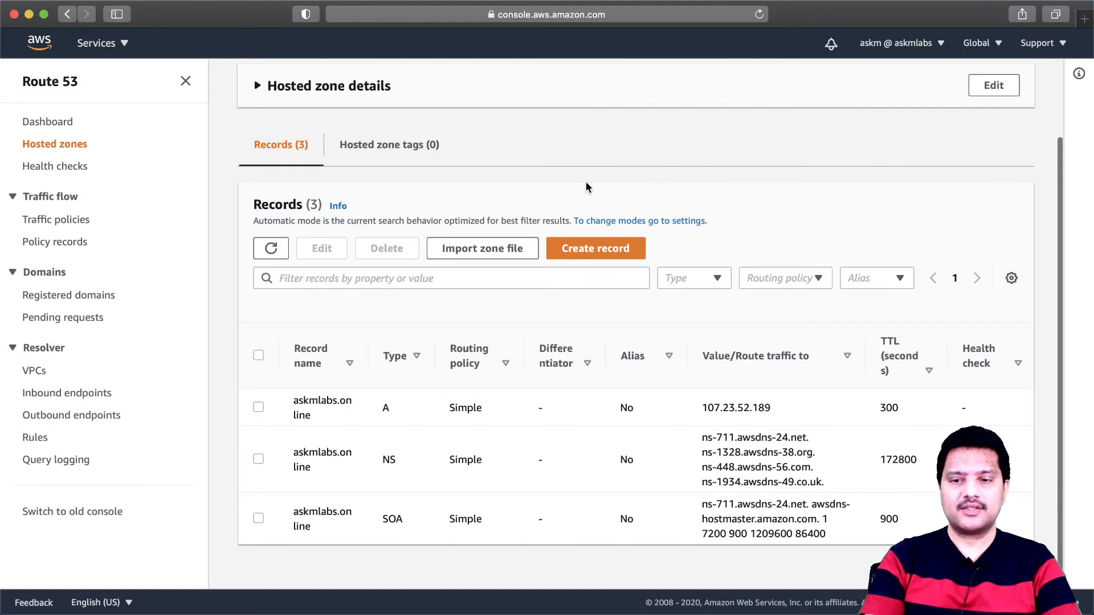
click(600, 251)
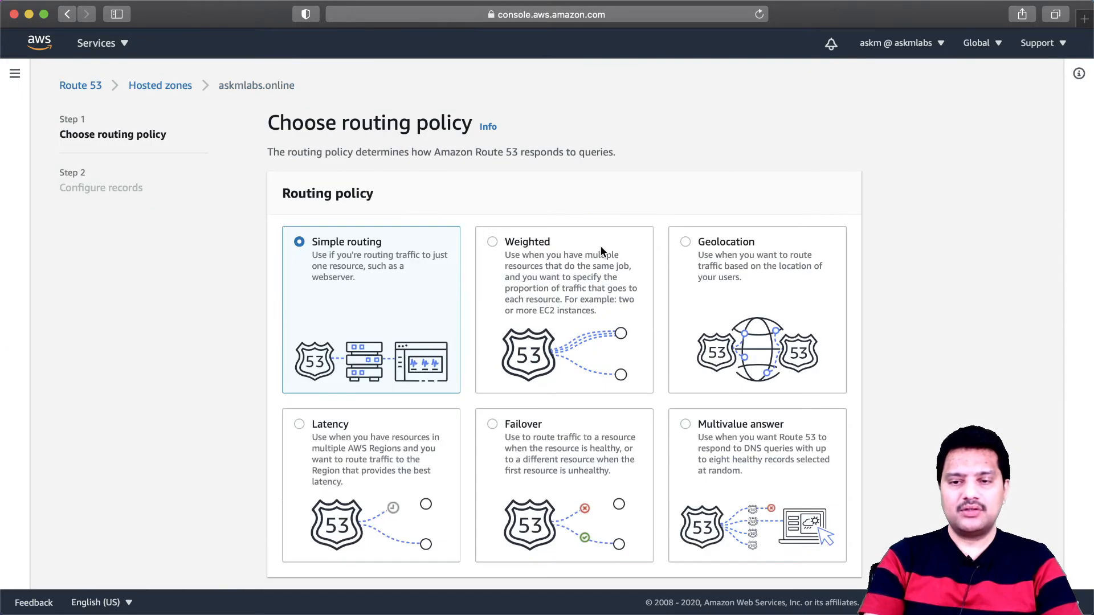
scroll(379, 253, down, 2)
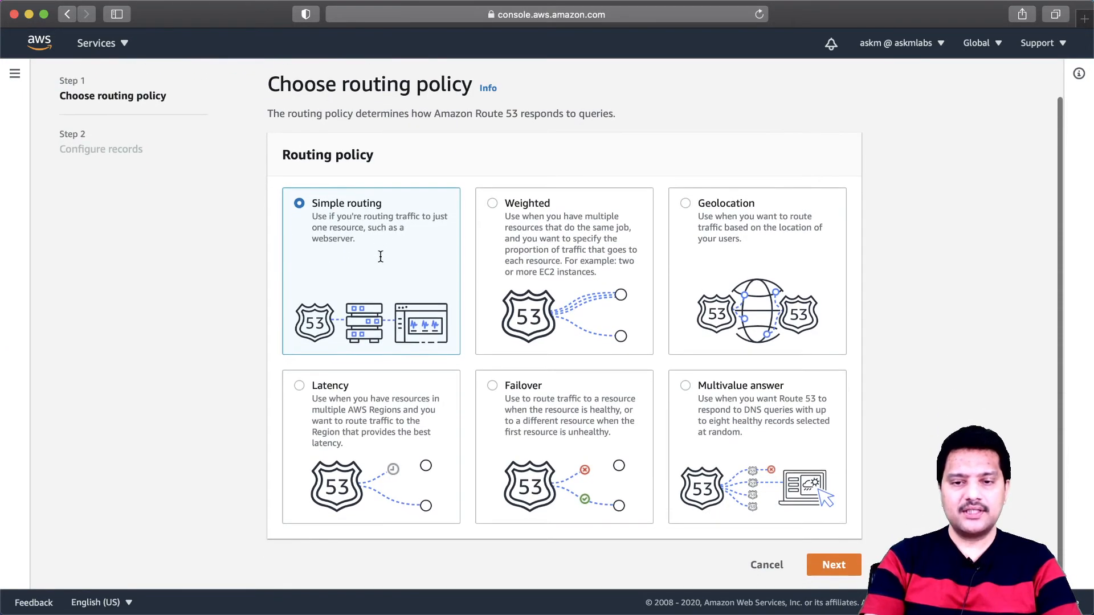
click(833, 562)
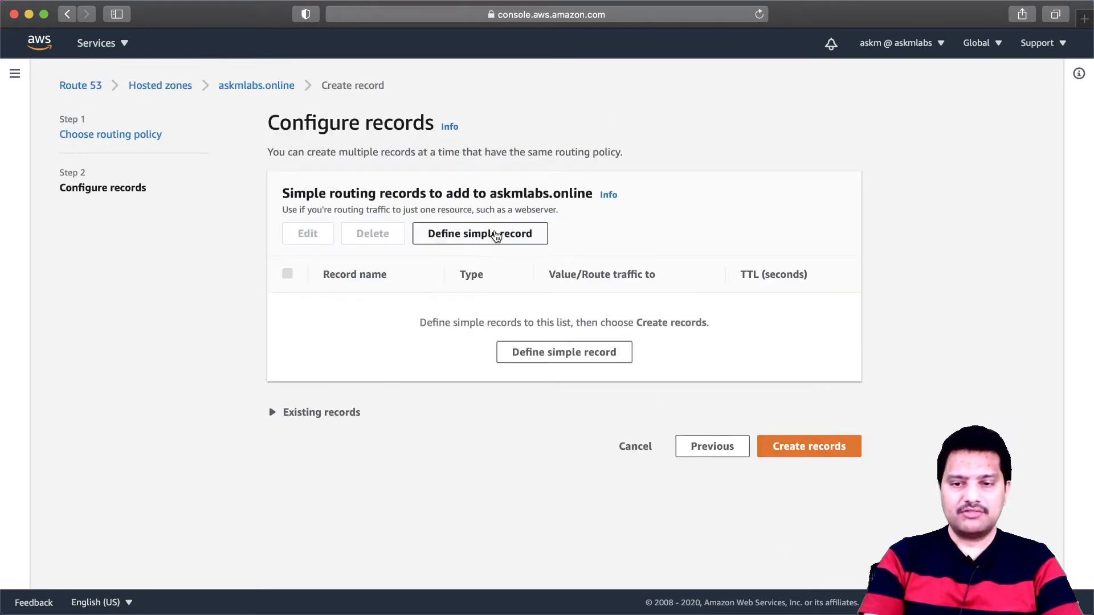
click(495, 237)
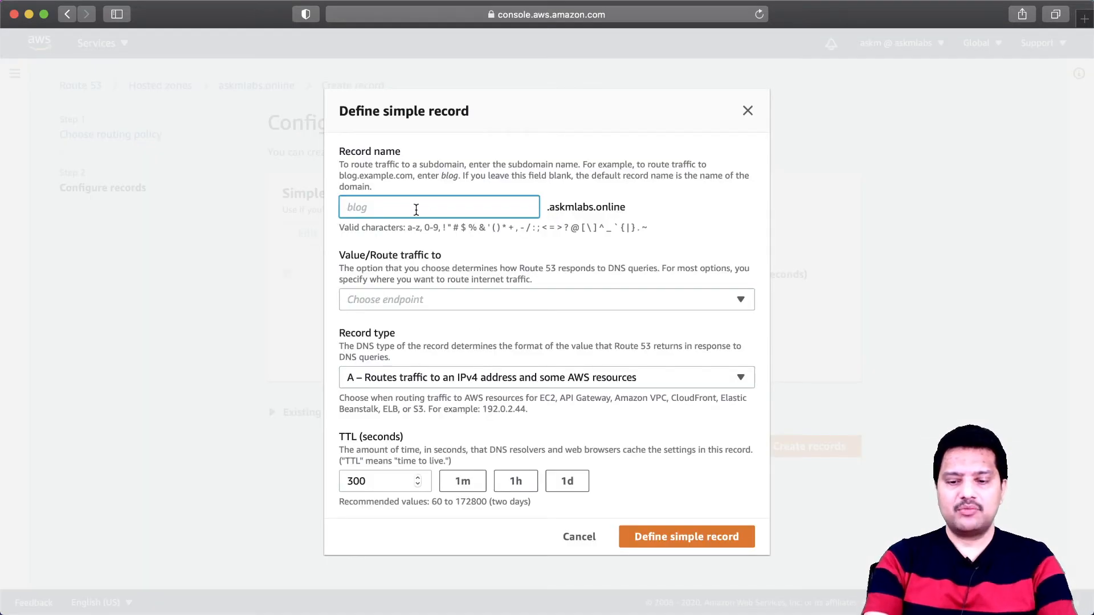
text(redapp)
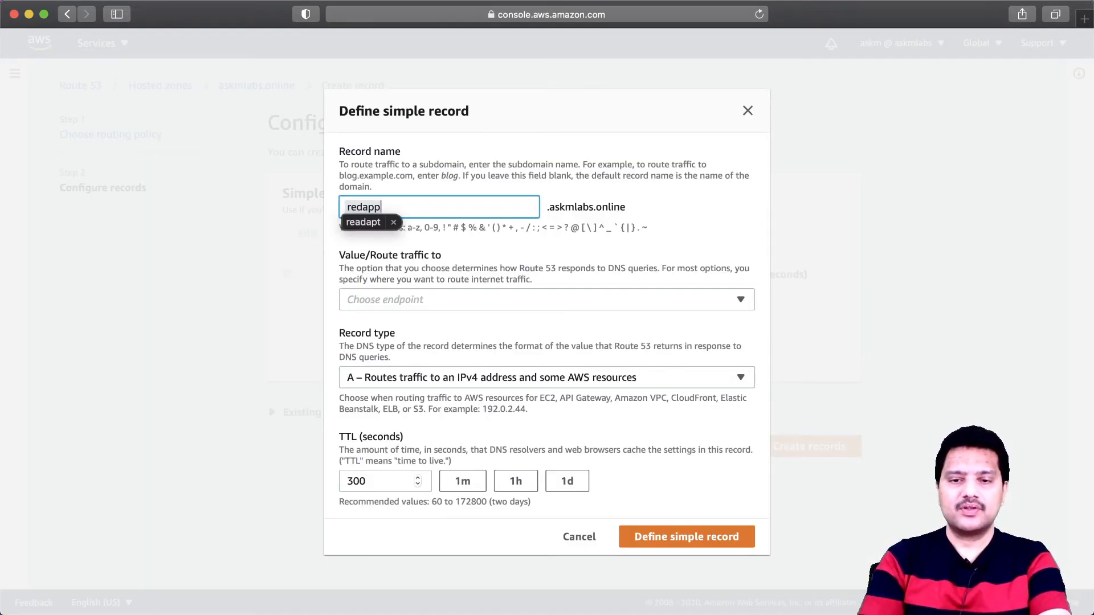
click(393, 222)
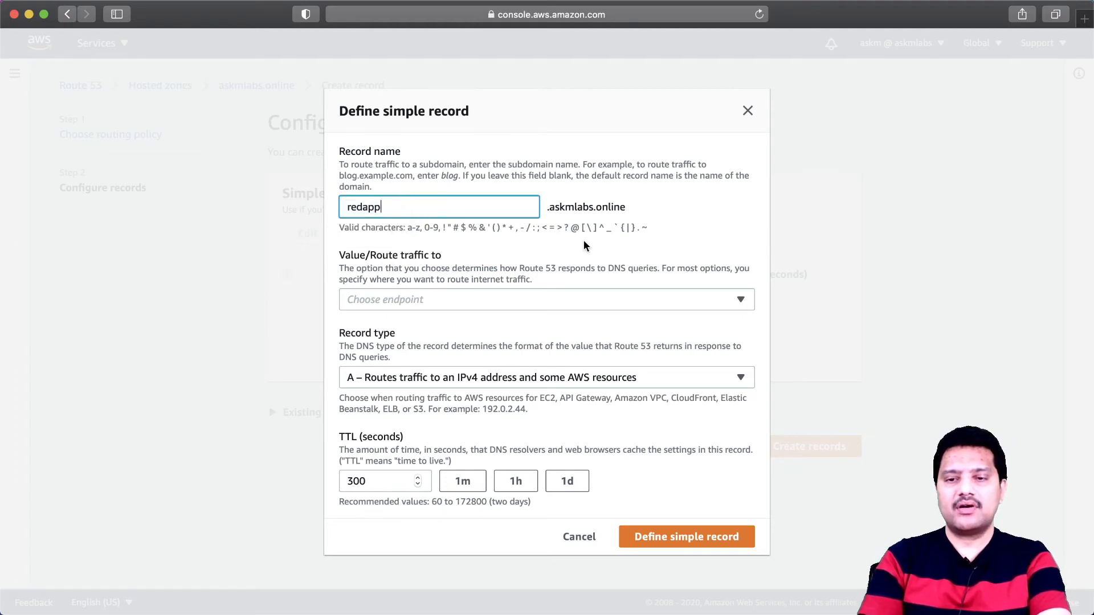
Route redapp to the albdemo load balancer as an Application and Classic Load Balancer alias in US East (N. Virginia), and create the record
click(445, 302)
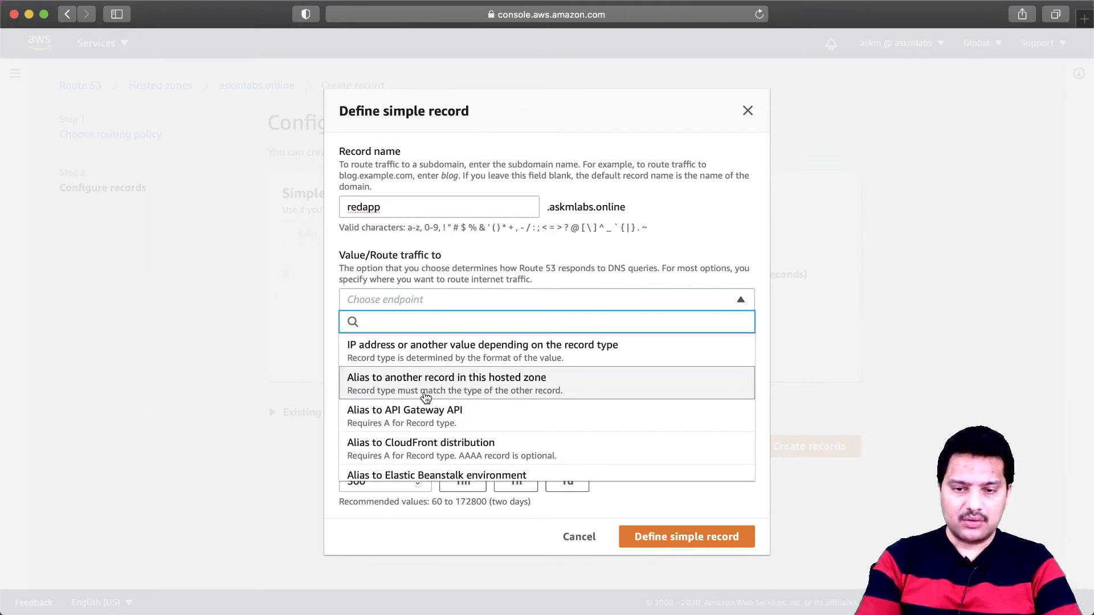
scroll(426, 397, down, 3)
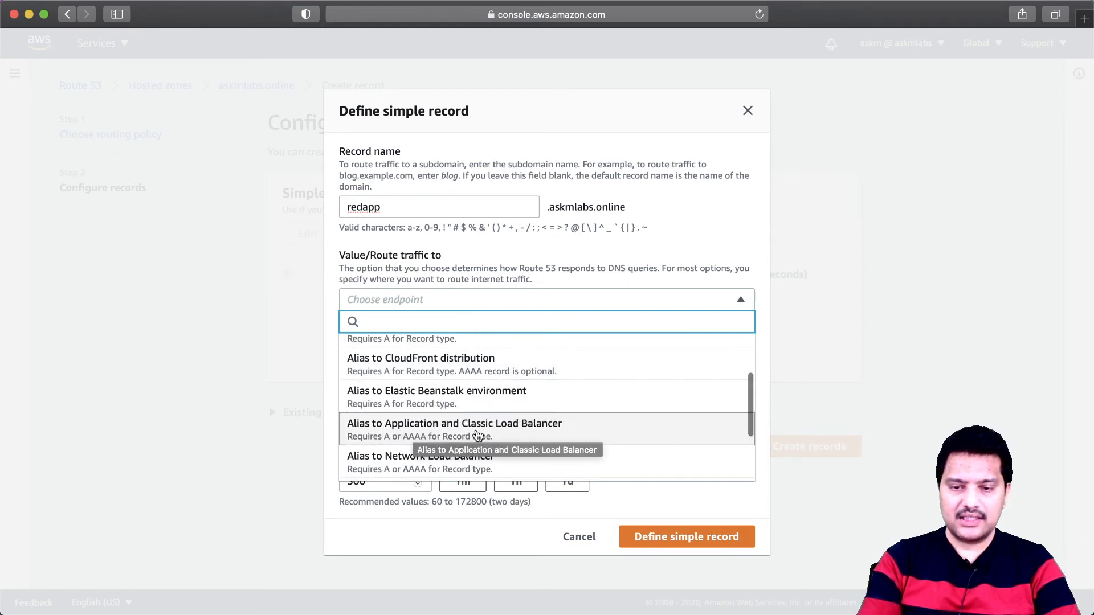
click(437, 431)
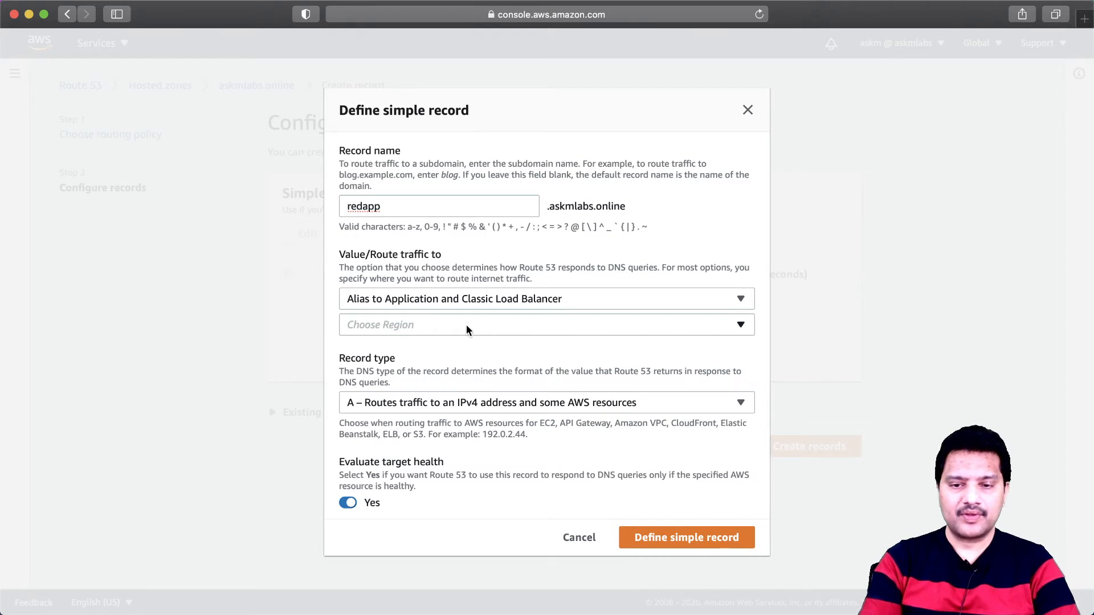
click(418, 326)
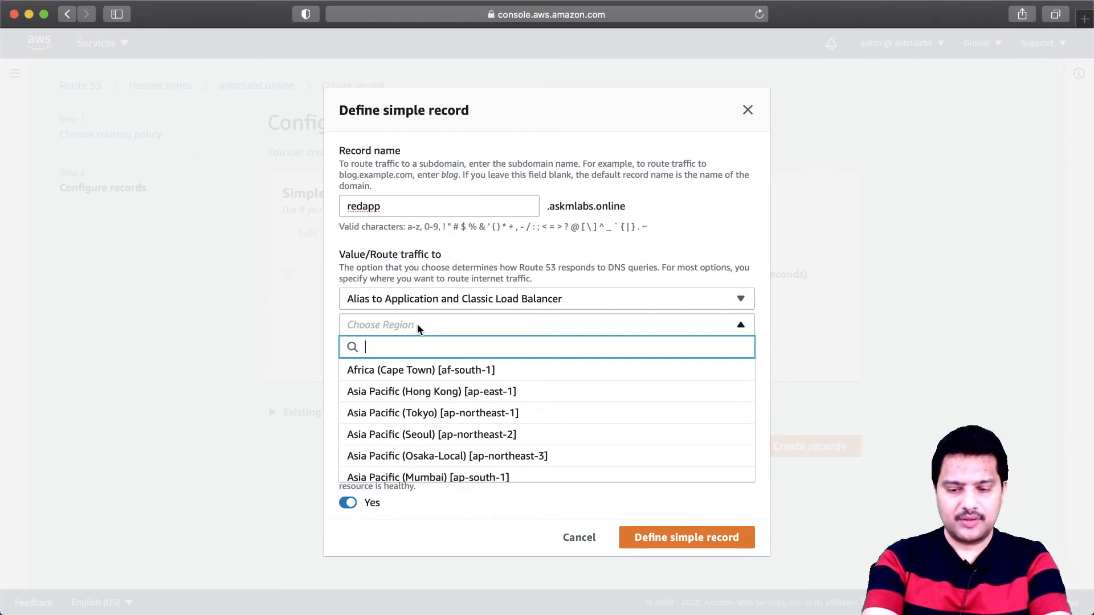
text(us)
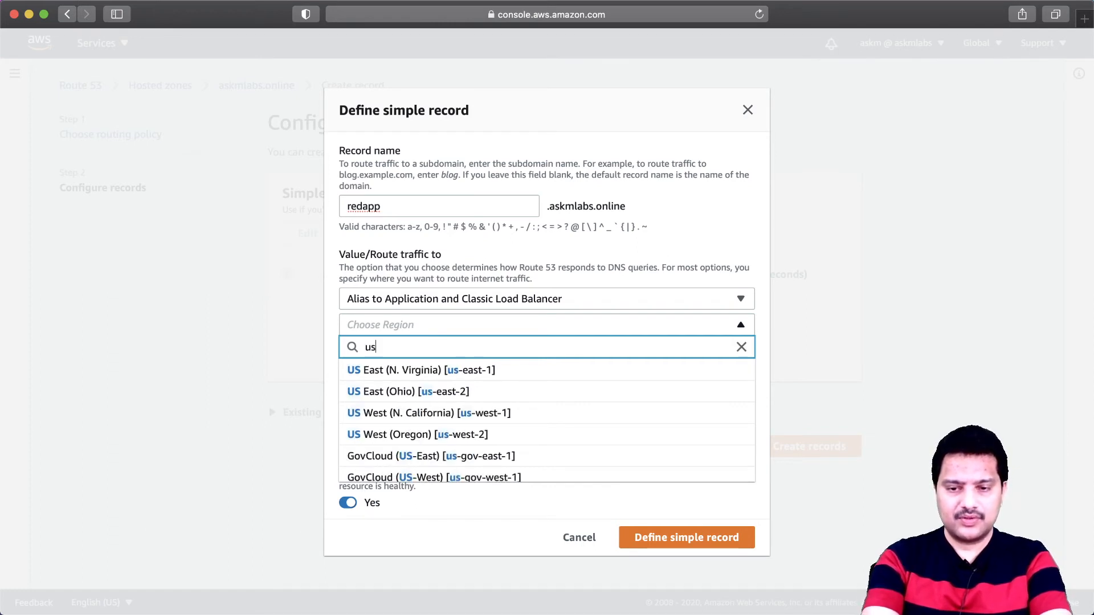
click(487, 371)
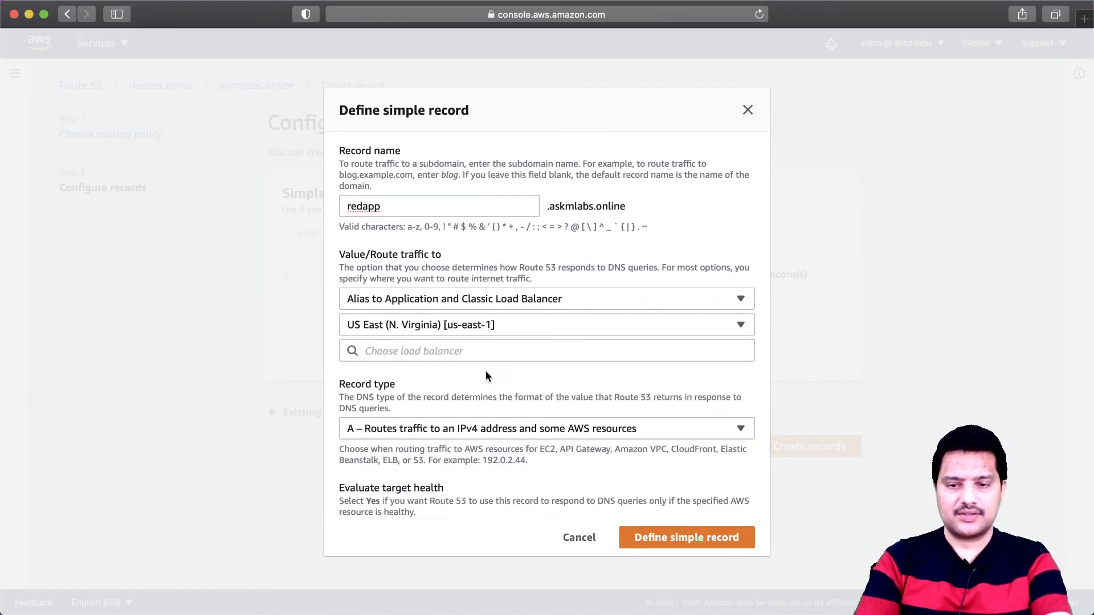
click(475, 355)
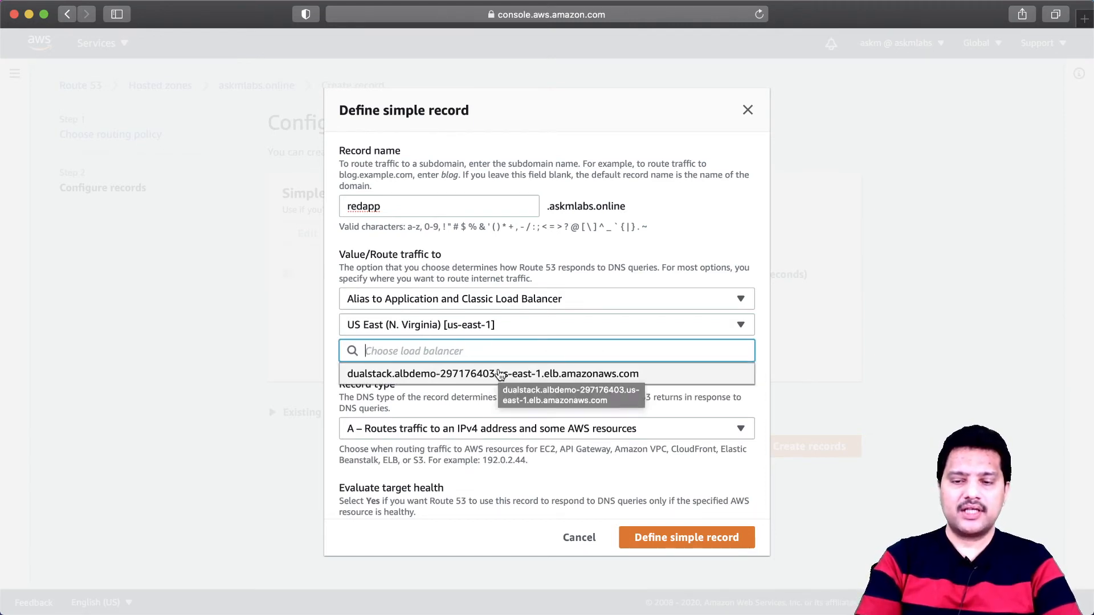
click(511, 376)
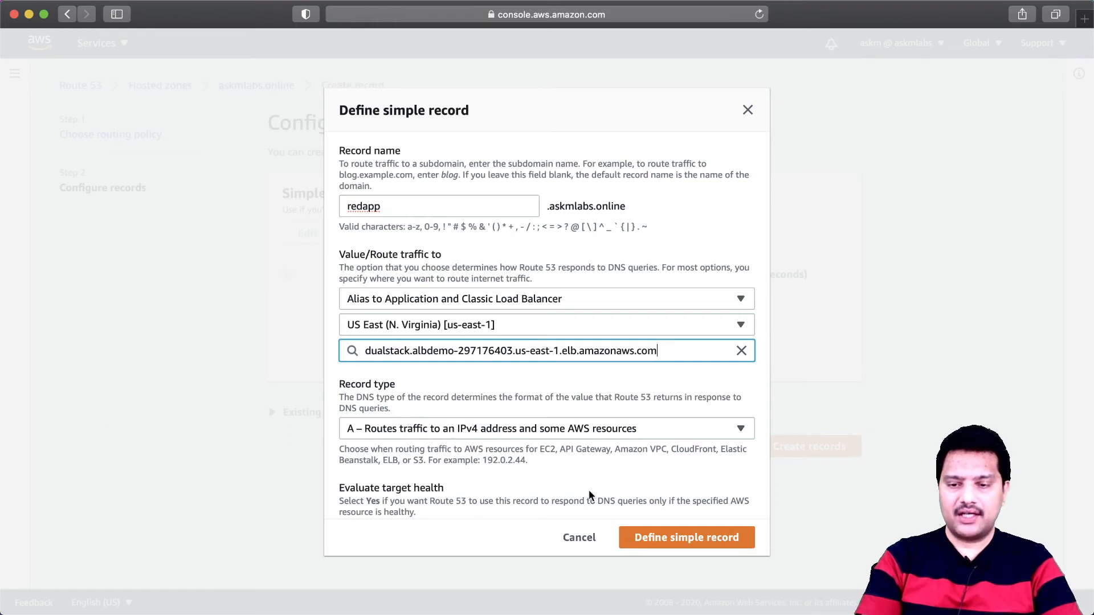
click(685, 541)
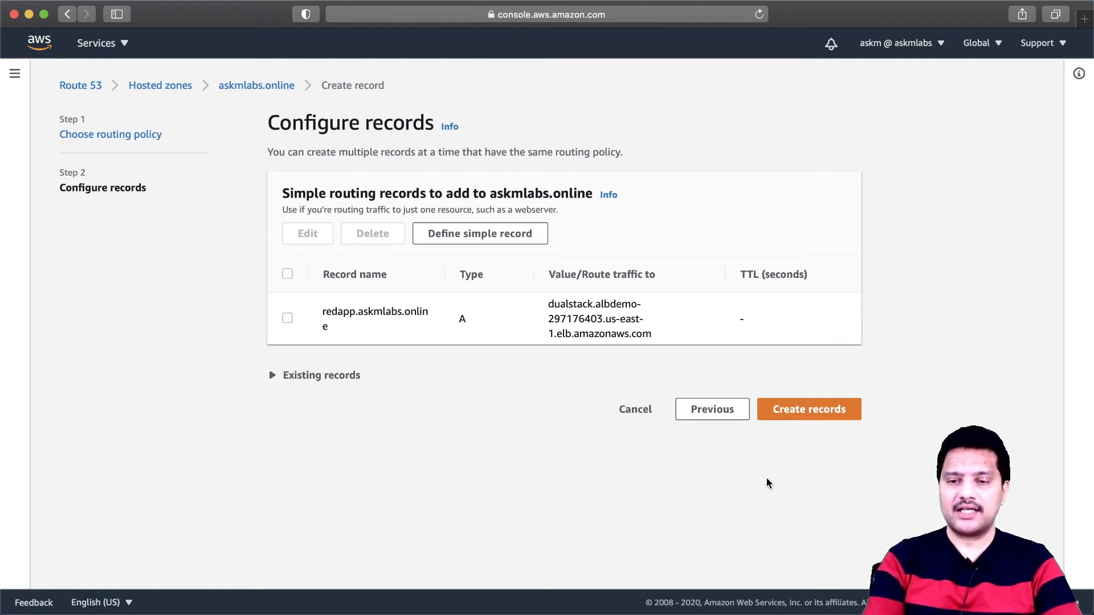
click(814, 410)
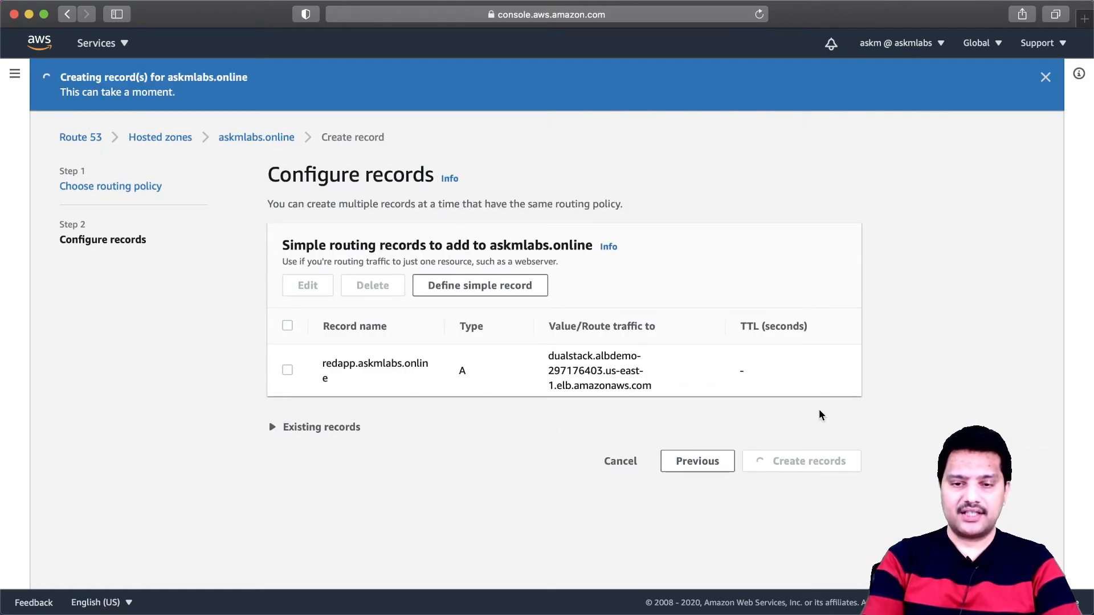
Start another simple routing record in the askmlabs.online zone with the record name yapp
scroll(495, 449, down, 3)
scroll(495, 449, down, 1)
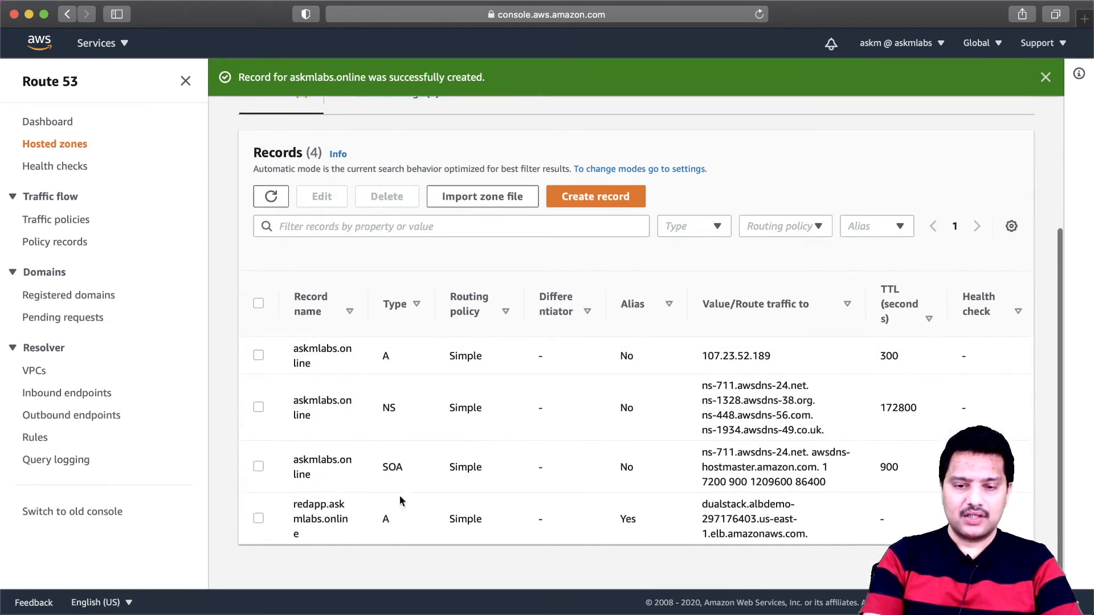
click(582, 203)
scroll(414, 401, down, 2)
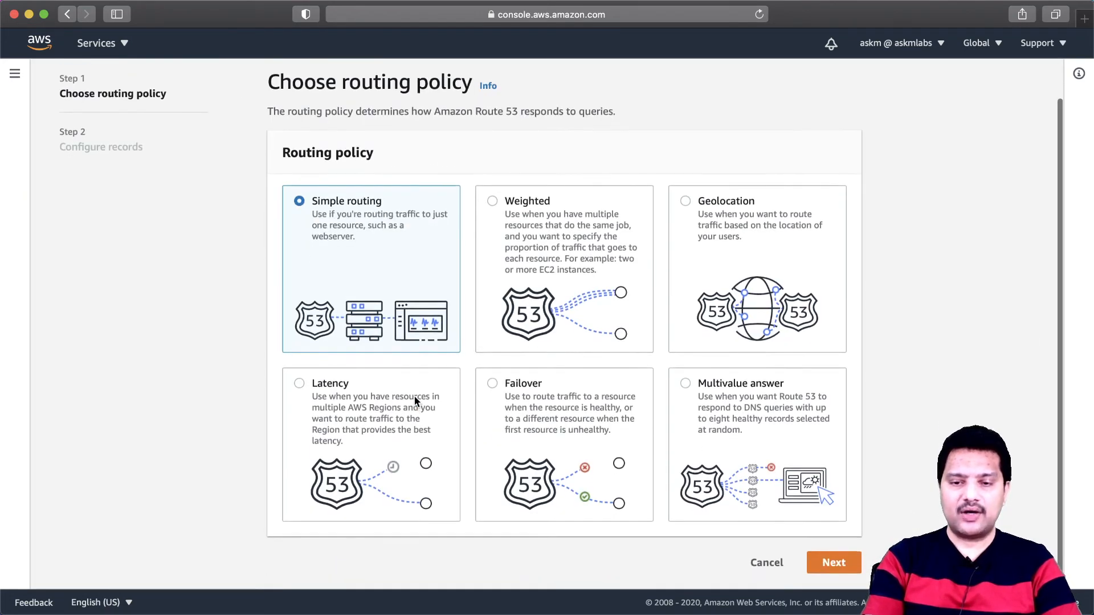
click(847, 572)
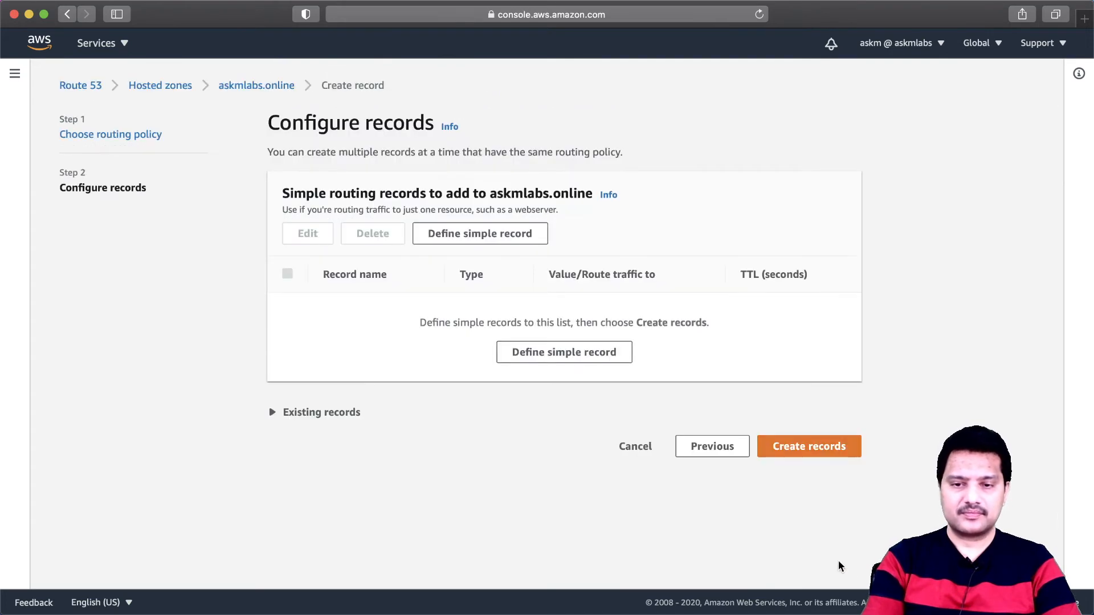
click(482, 238)
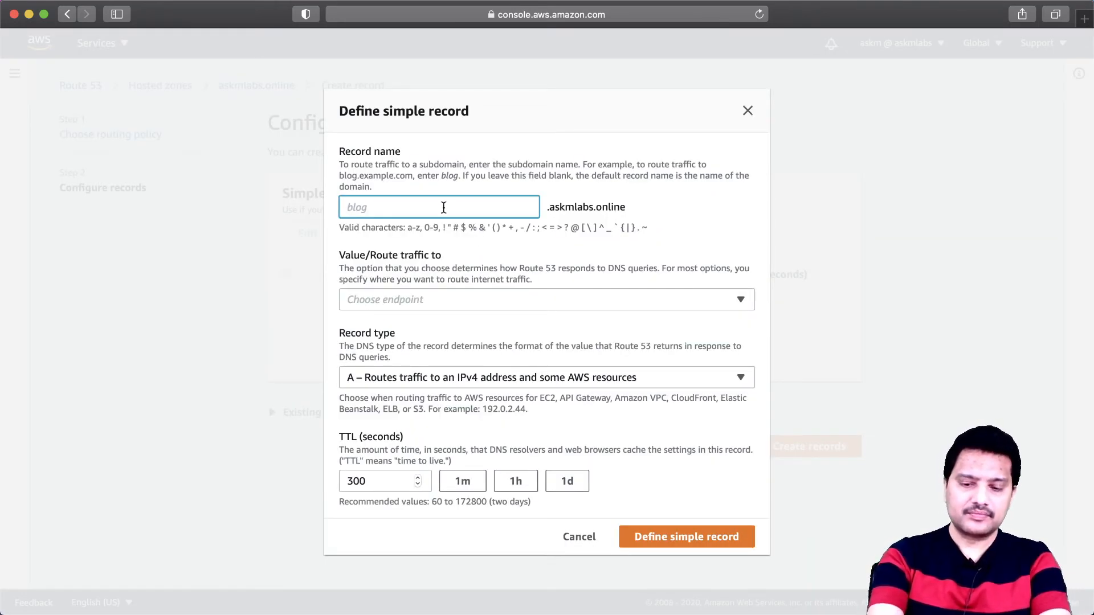
text(yapp)
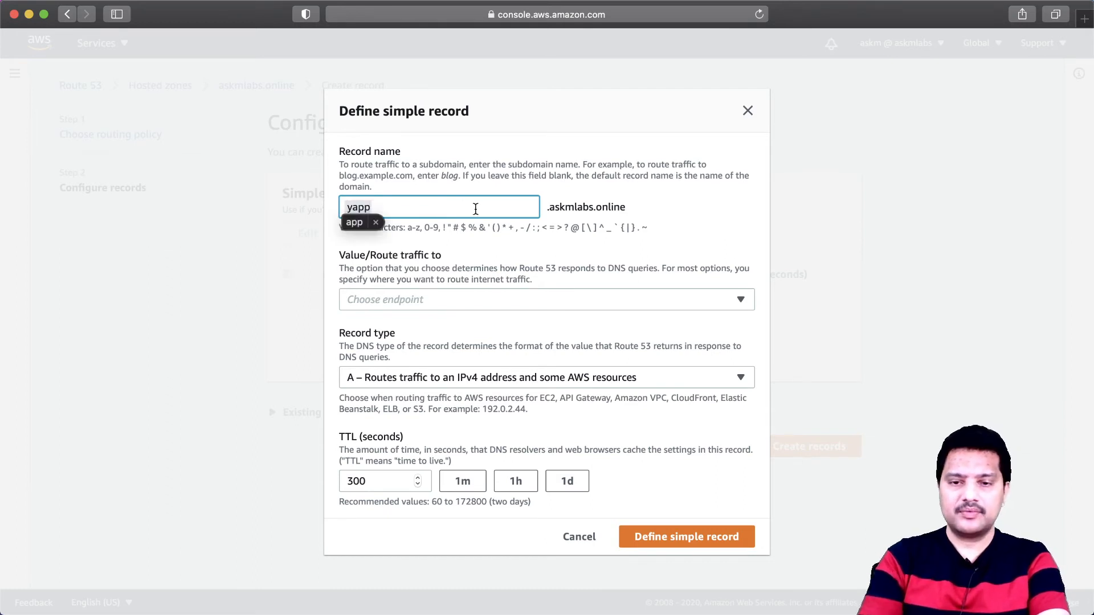
click(375, 223)
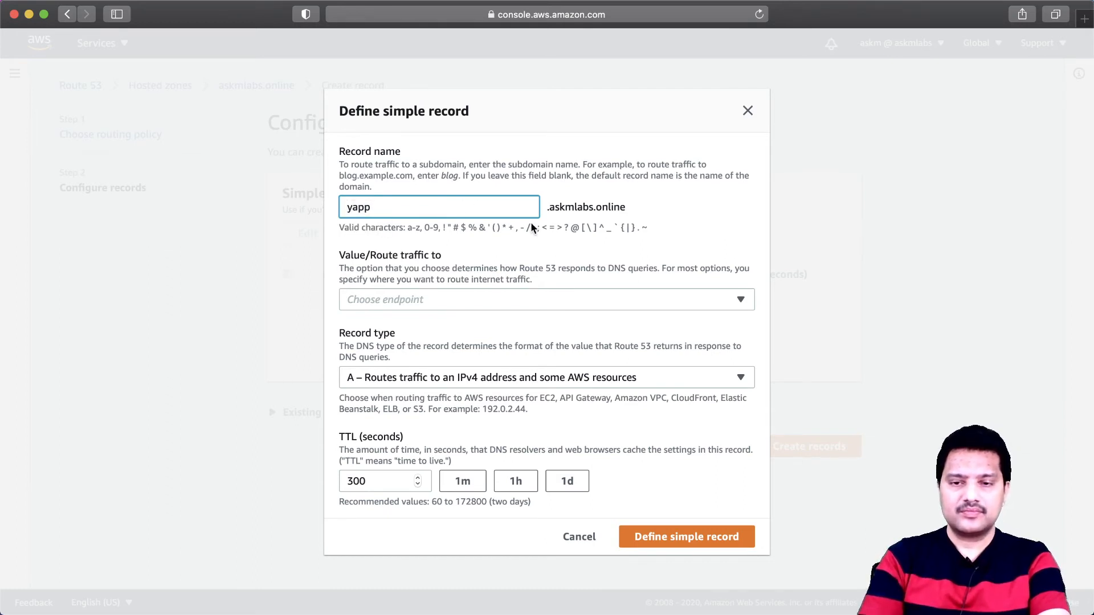
Define yapp as an Application and Classic Load Balancer alias in US East (N. Virginia) pointing to the albdemo load balancer
click(434, 300)
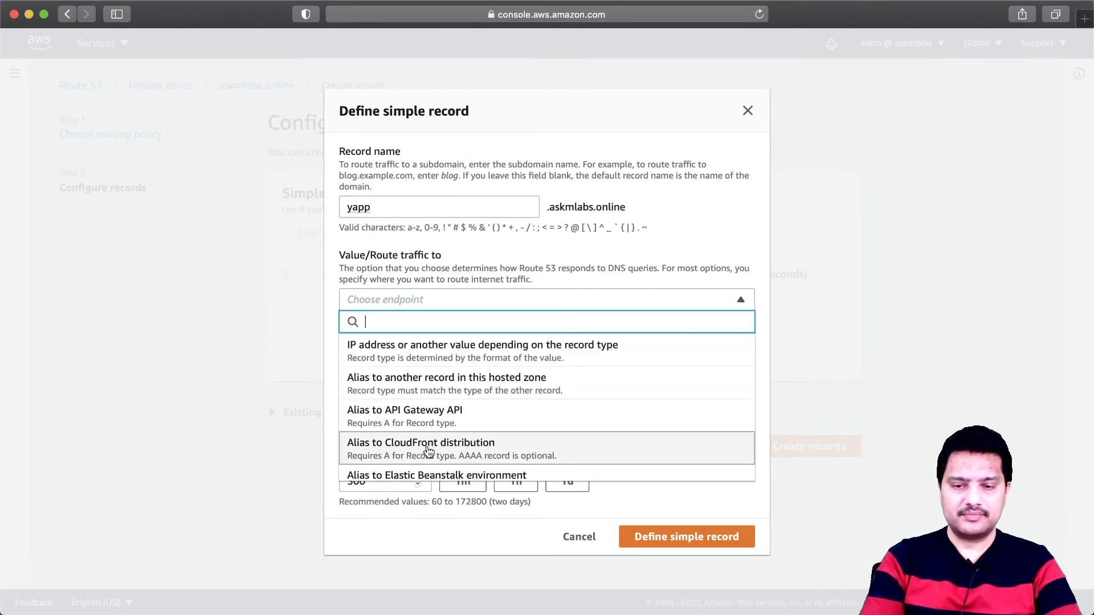
scroll(428, 451, down, 2)
click(476, 460)
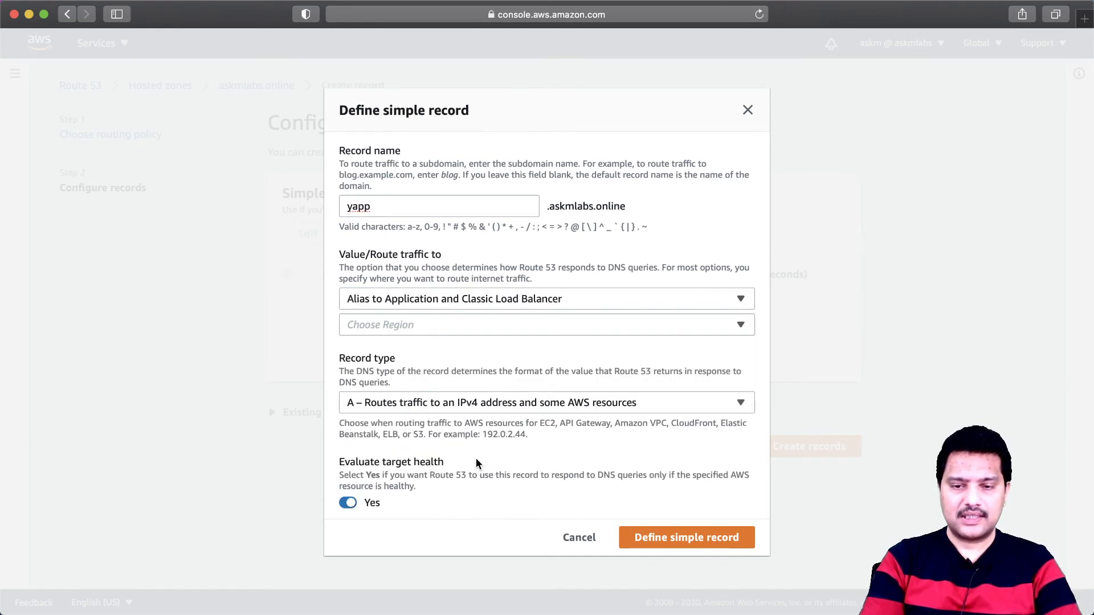
click(418, 324)
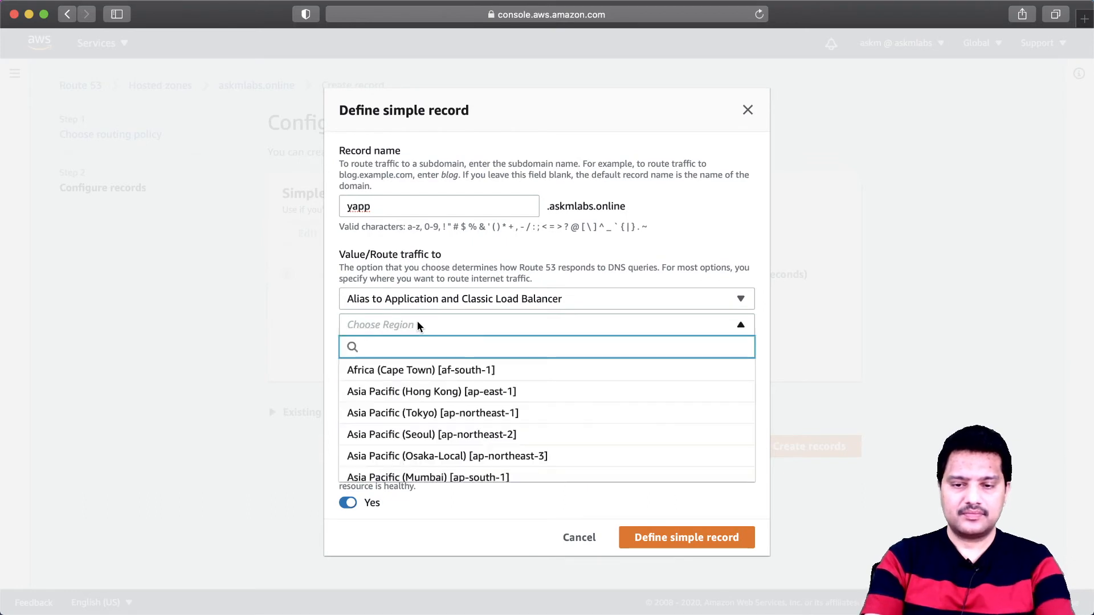
text(us)
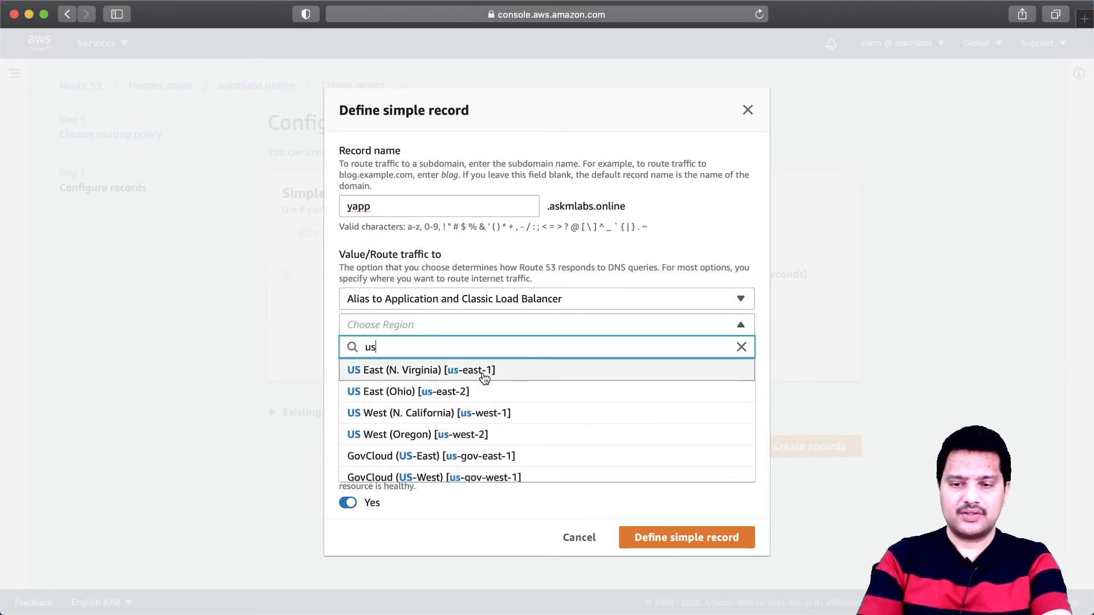
click(483, 370)
click(476, 353)
click(464, 374)
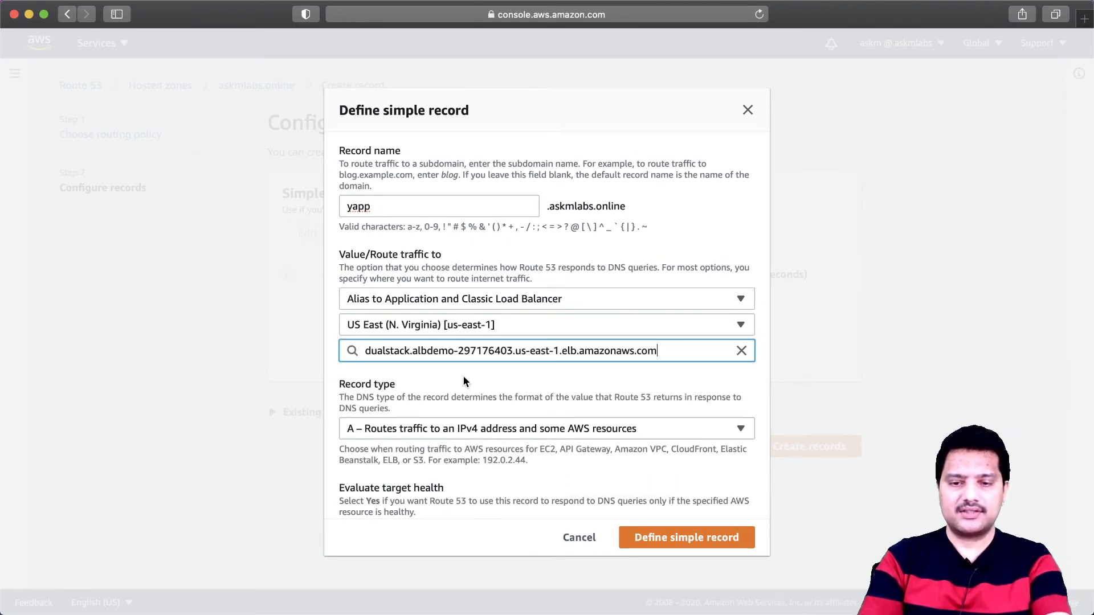
click(687, 544)
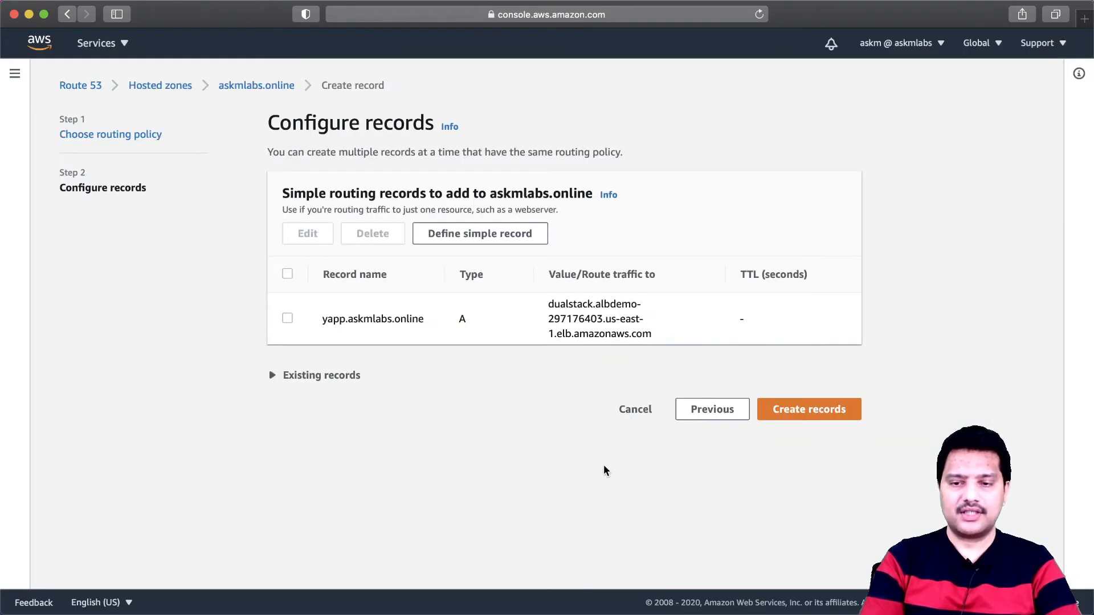
Create the yapp.askmlabs.online record and review the record list of the askmlabs.online hosted zone
click(829, 418)
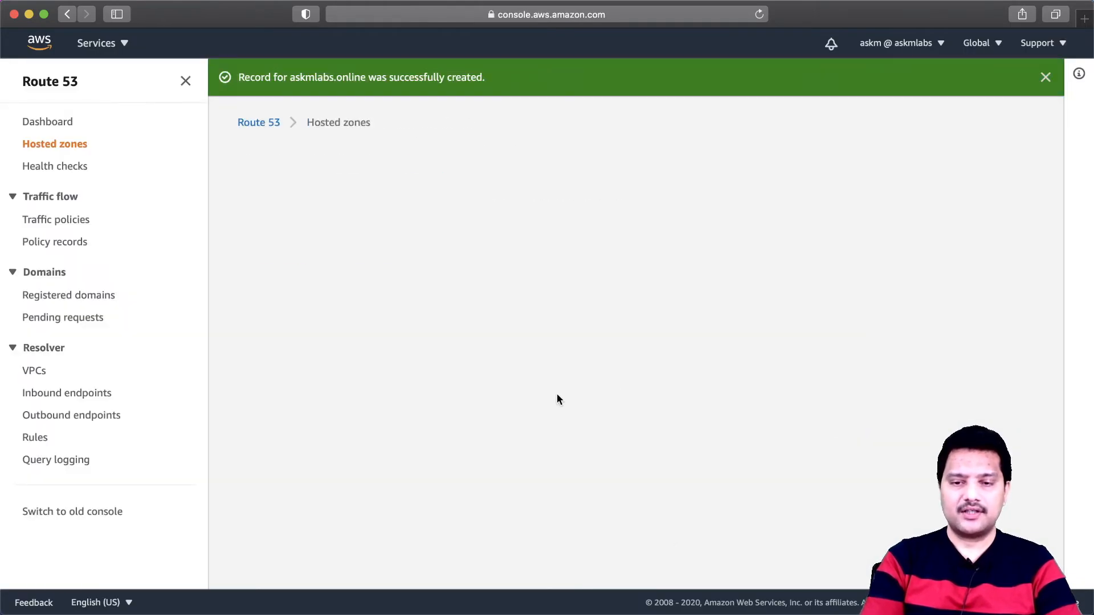
scroll(557, 398, down, 5)
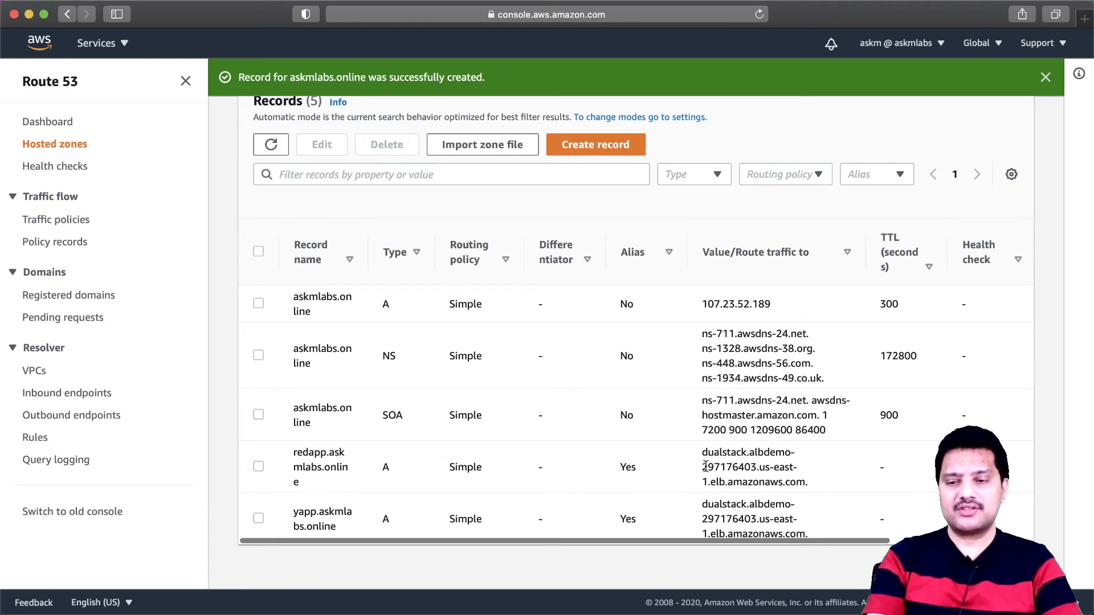
scroll(572, 321, up, 5)
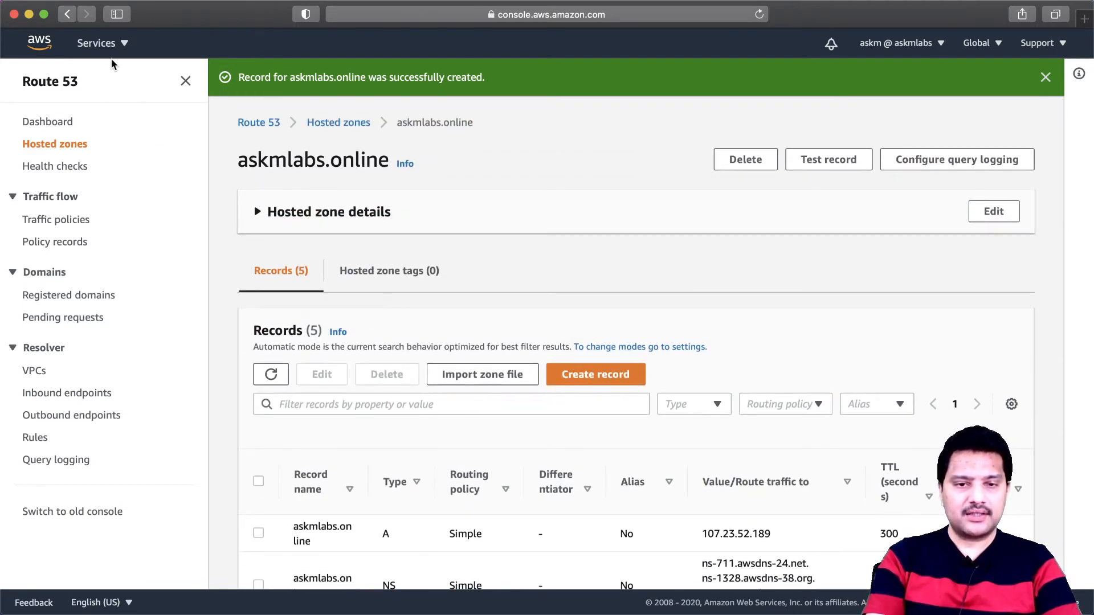
Open the load balancers list in EC2 and review the basic configuration of albdemo
click(123, 45)
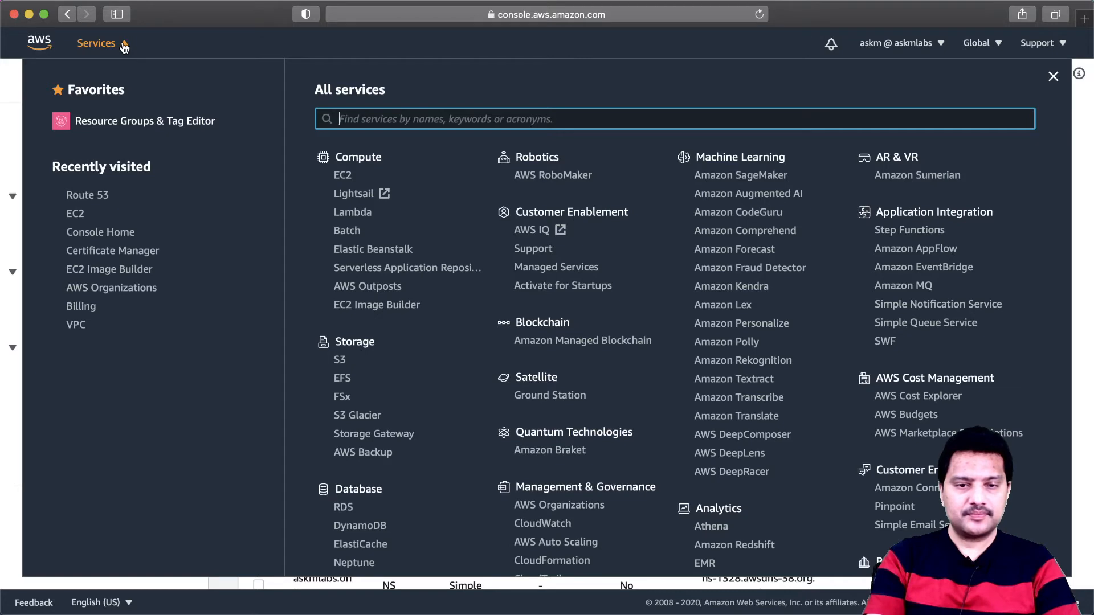
click(75, 214)
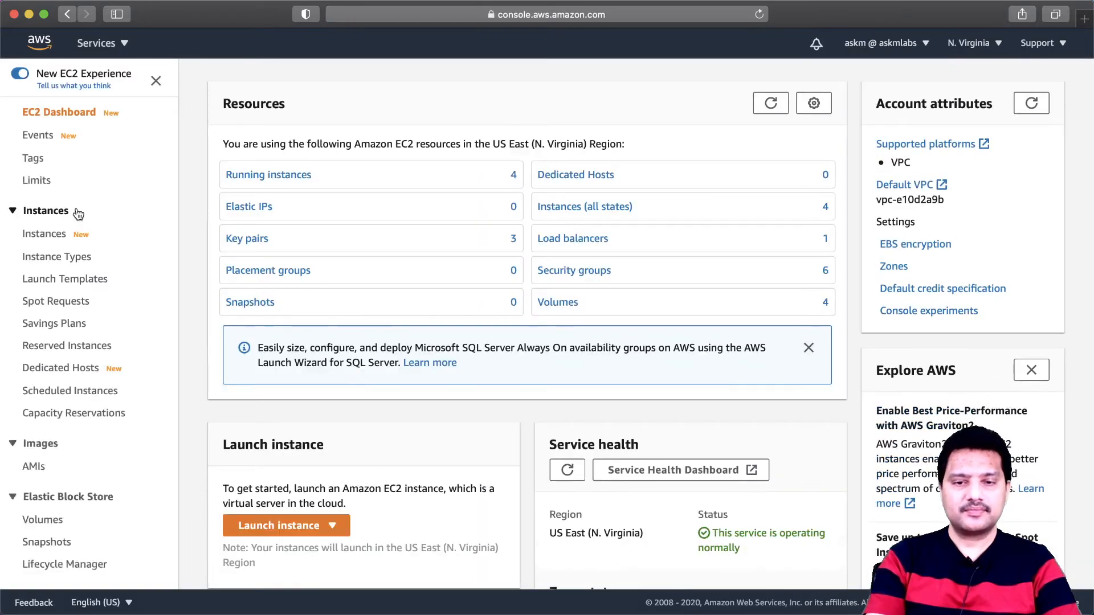
scroll(325, 227, down, 1)
scroll(335, 214, up, 1)
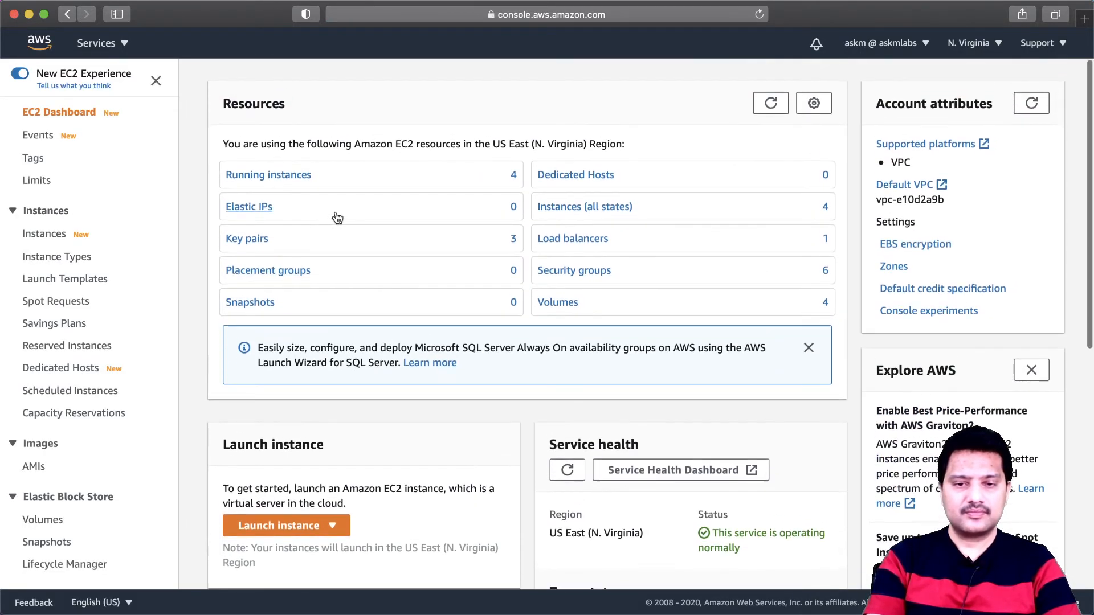
scroll(347, 237, down, 3)
scroll(349, 235, down, 1)
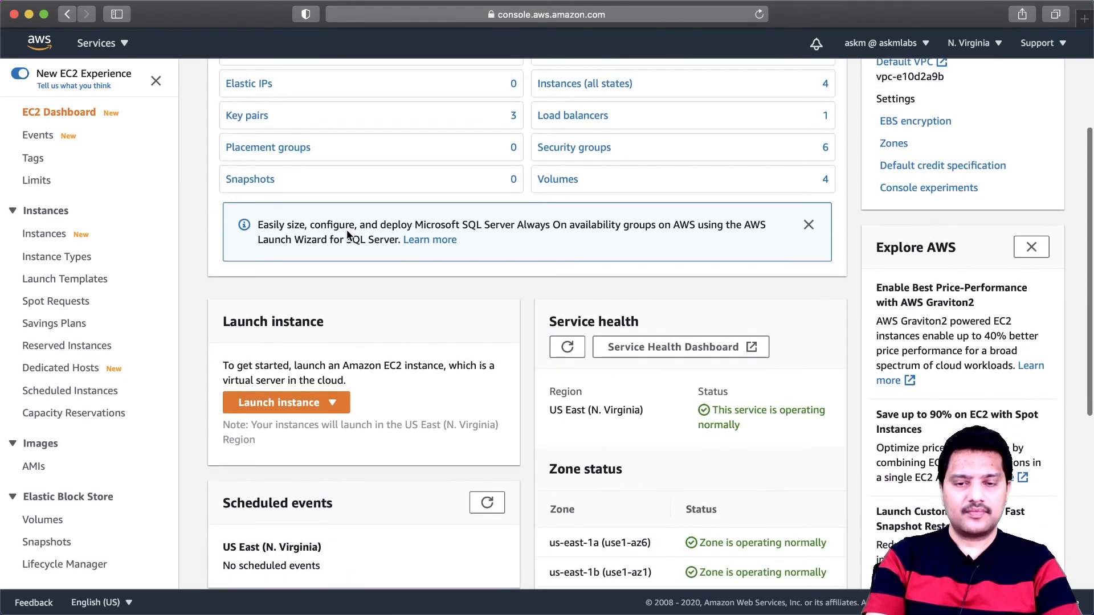
scroll(348, 236, up, 2)
scroll(348, 237, up, 2)
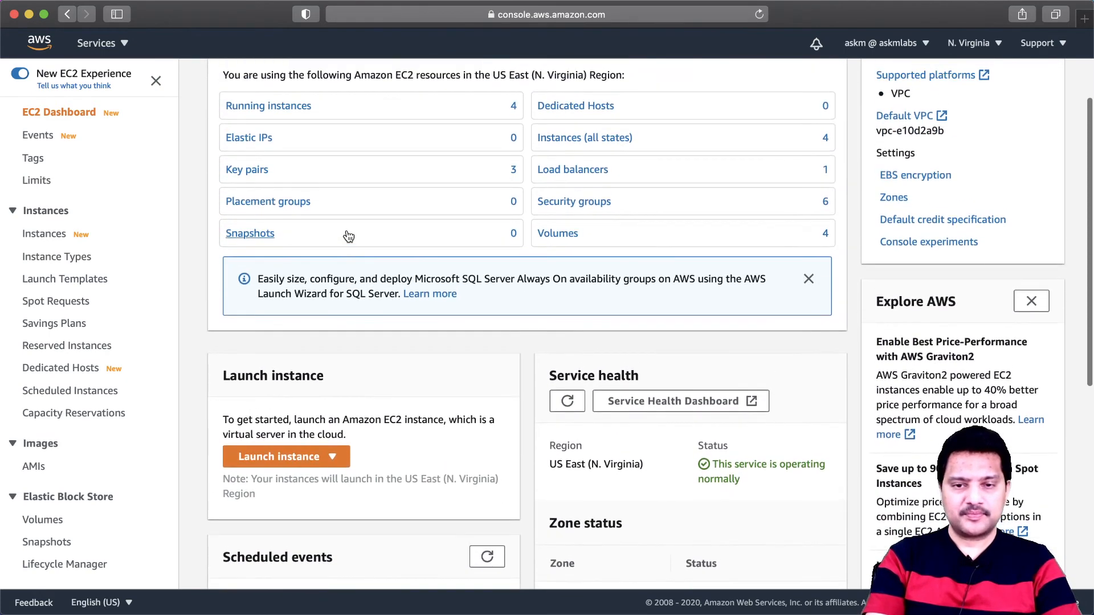
scroll(348, 236, up, 2)
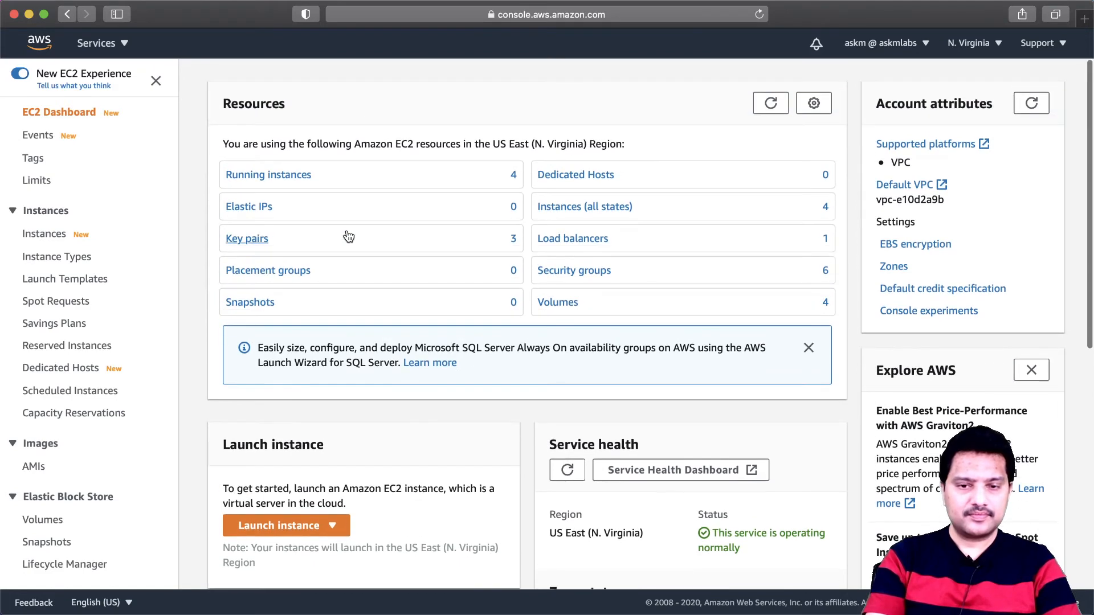
scroll(98, 383, down, 5)
scroll(98, 388, down, 3)
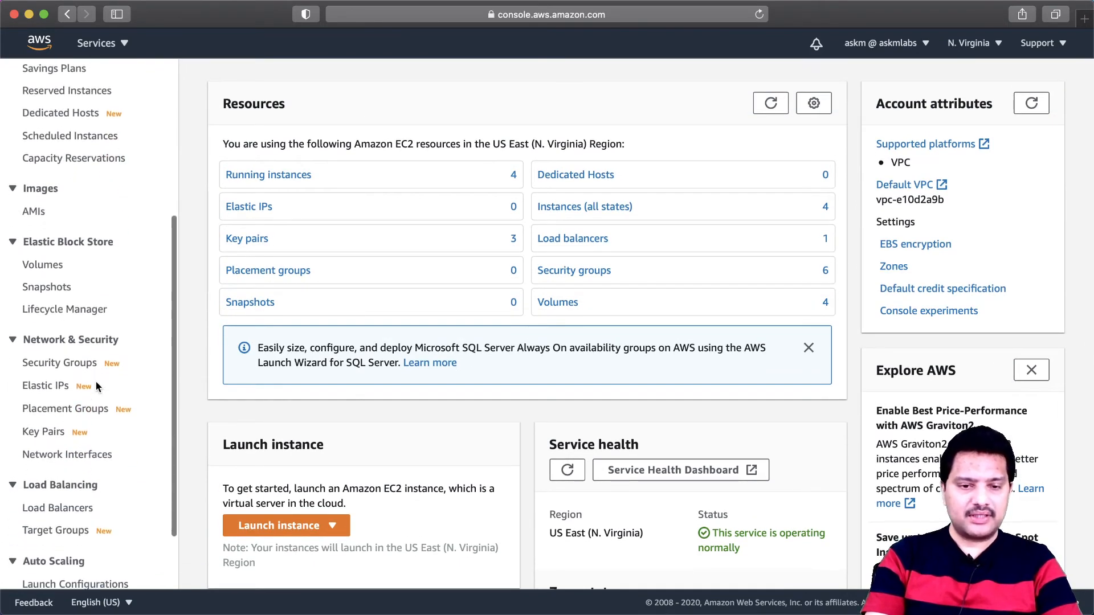
click(75, 426)
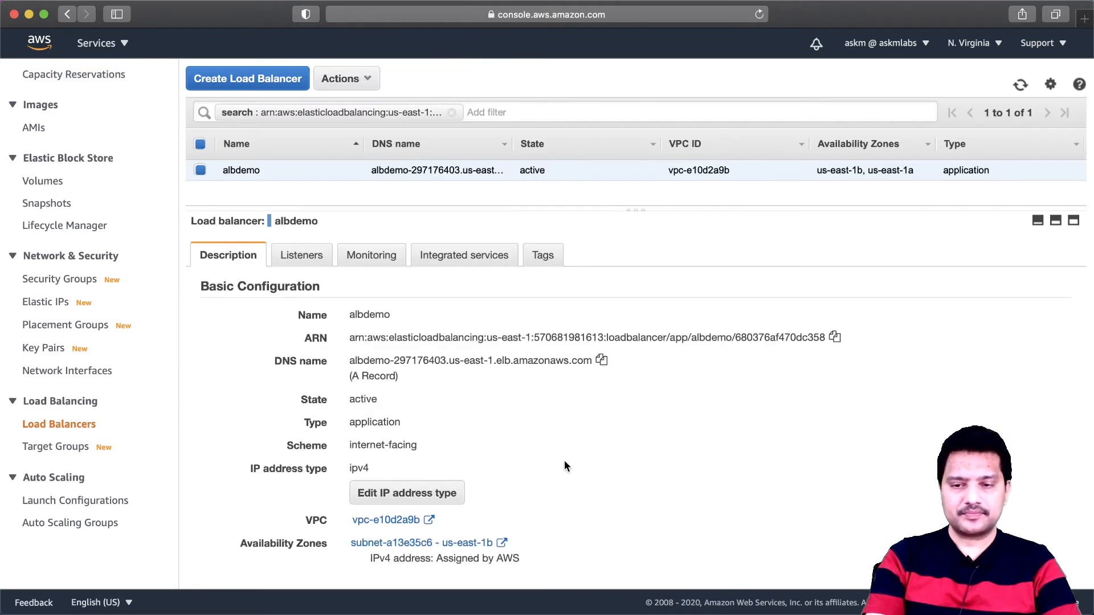
scroll(564, 460, down, 2)
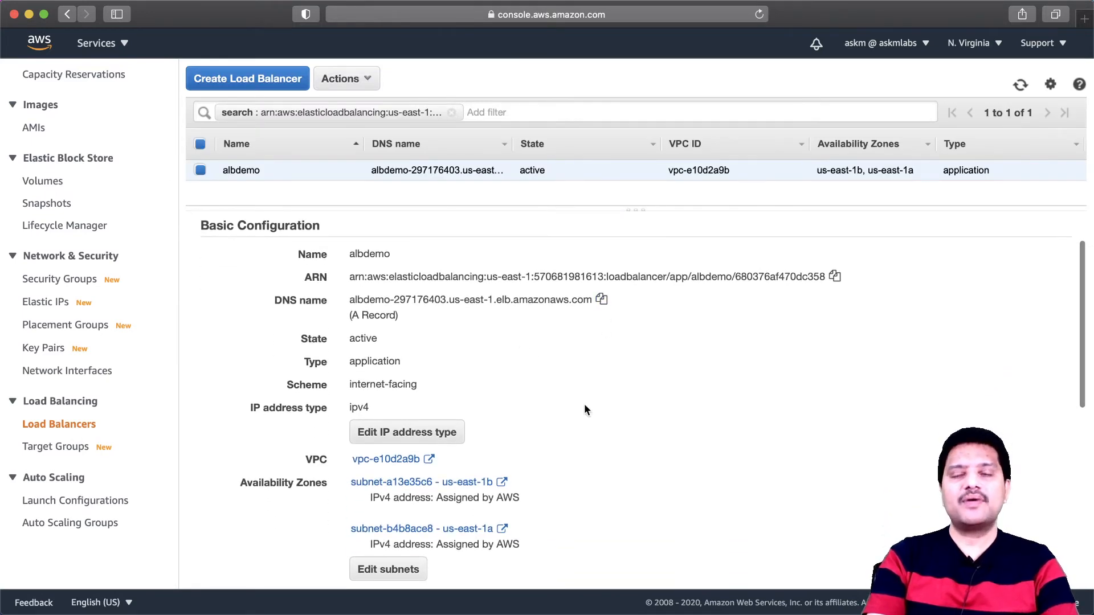
scroll(593, 376, up, 3)
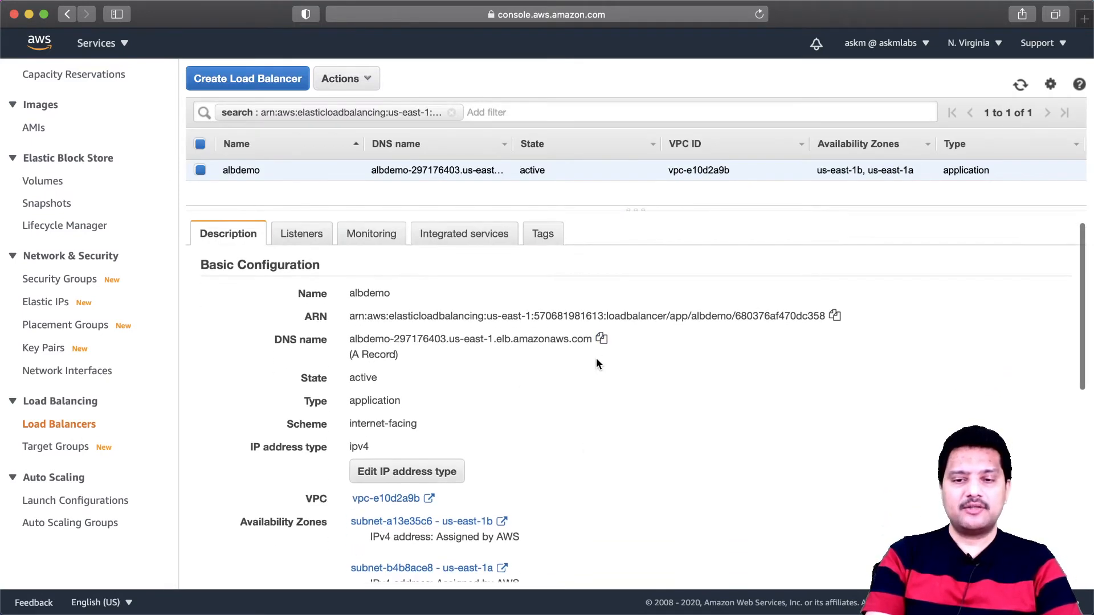
click(1085, 22)
text(htt)
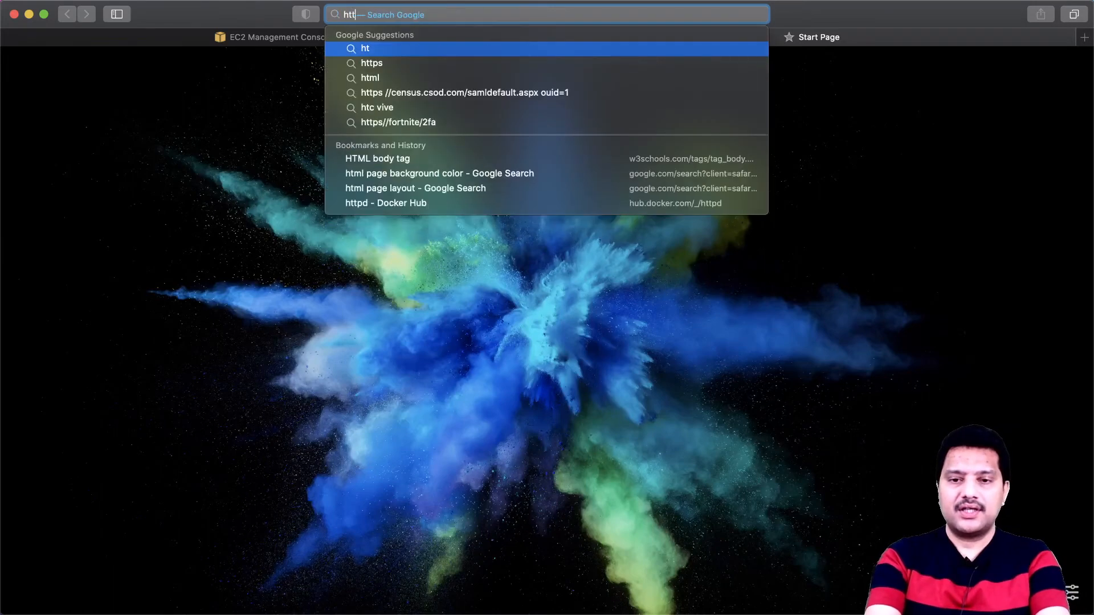
text(p://)
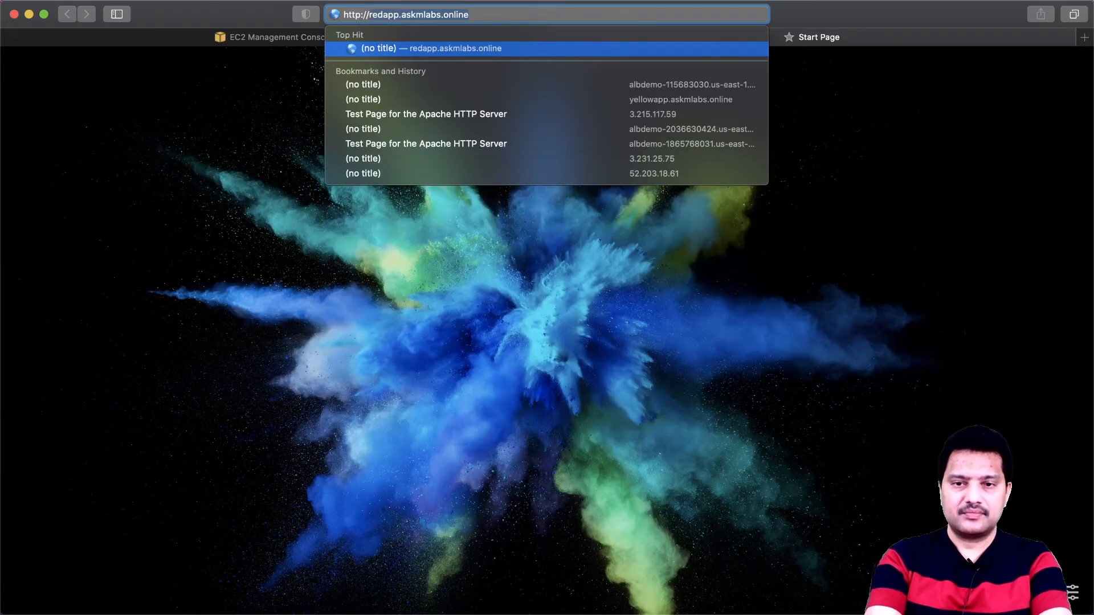
text(red)
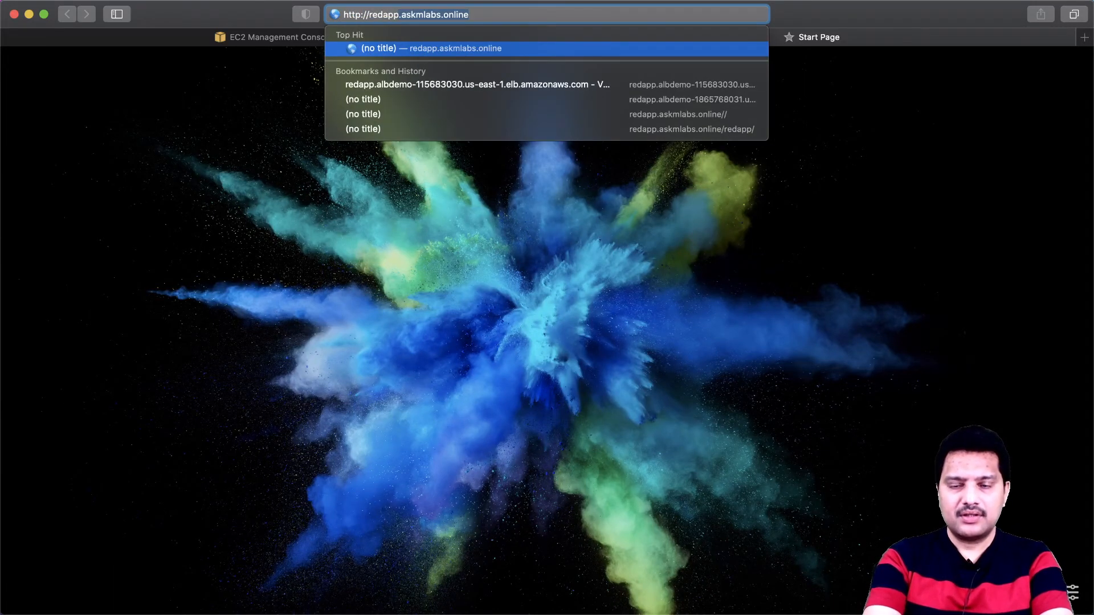
key(Return)
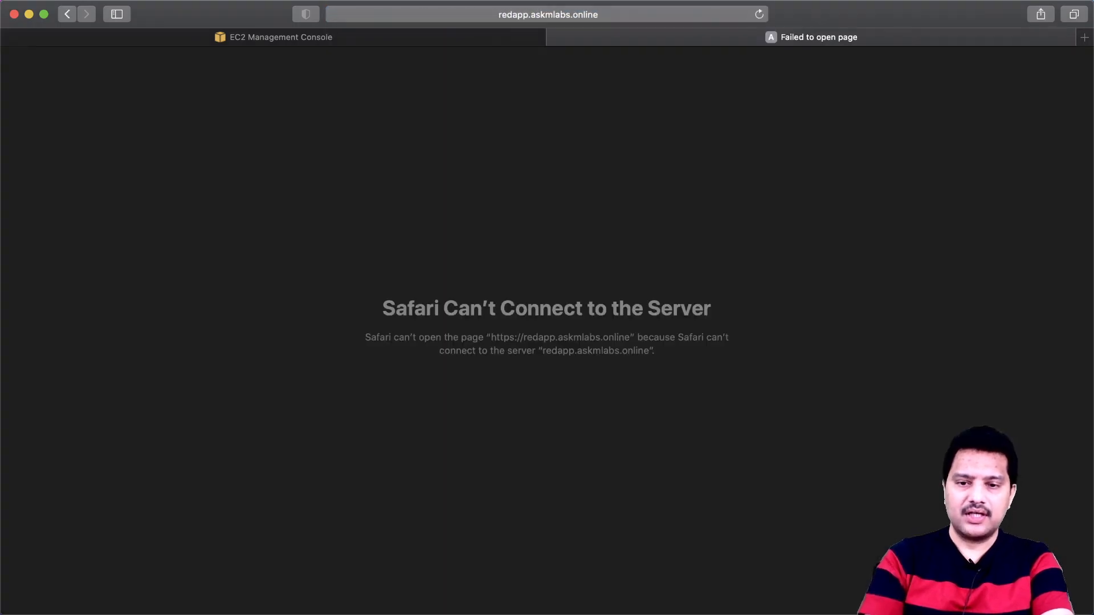
Retry the redapp.askmlabs.online address with http instead of https, and close the browser tab
click(644, 14)
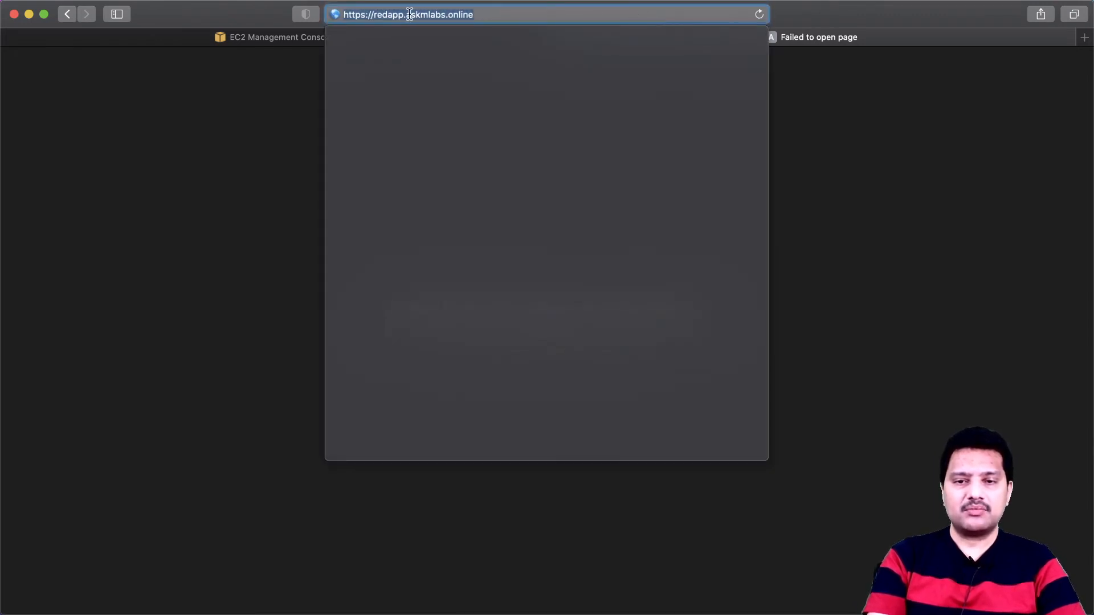
click(366, 15)
key(BackSpace)
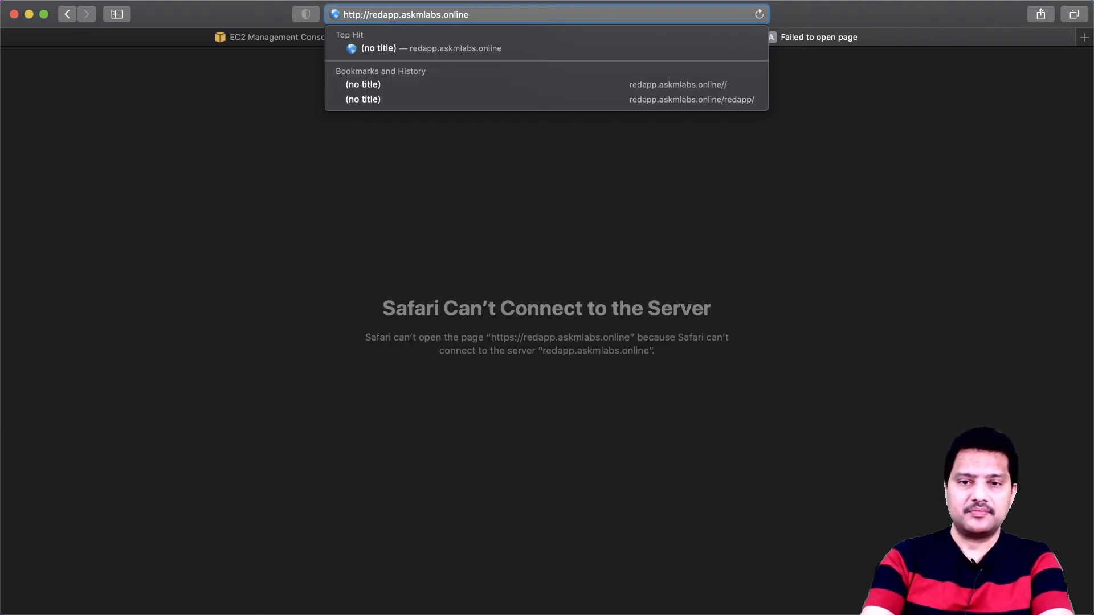
key(Return)
click(608, 17)
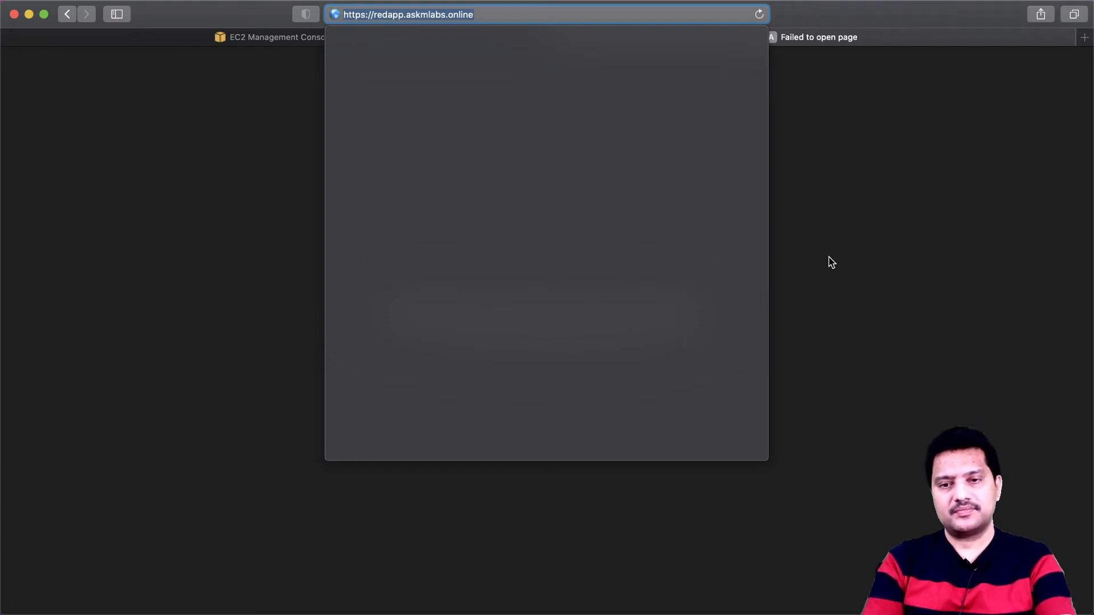
click(856, 254)
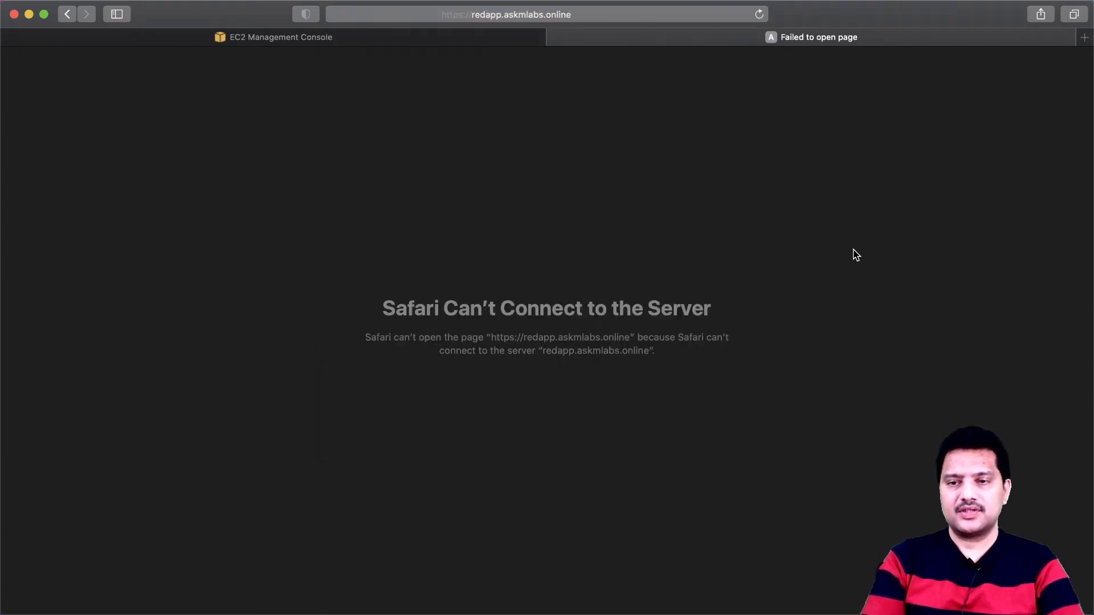
click(556, 37)
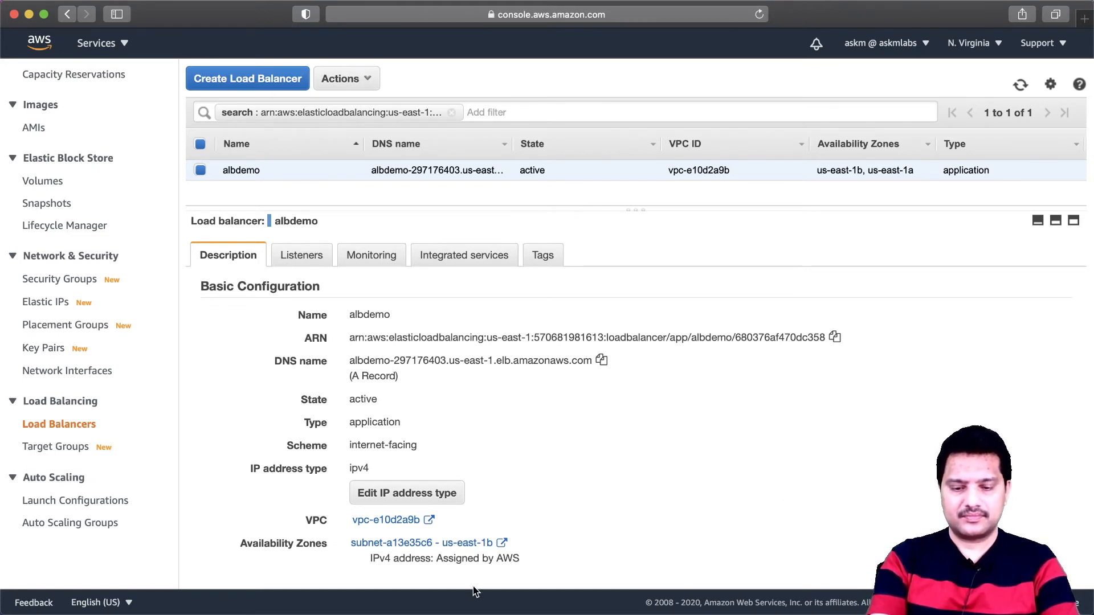
Switch to Google Chrome and move its window fully into view
key(super+space)
text(chro)
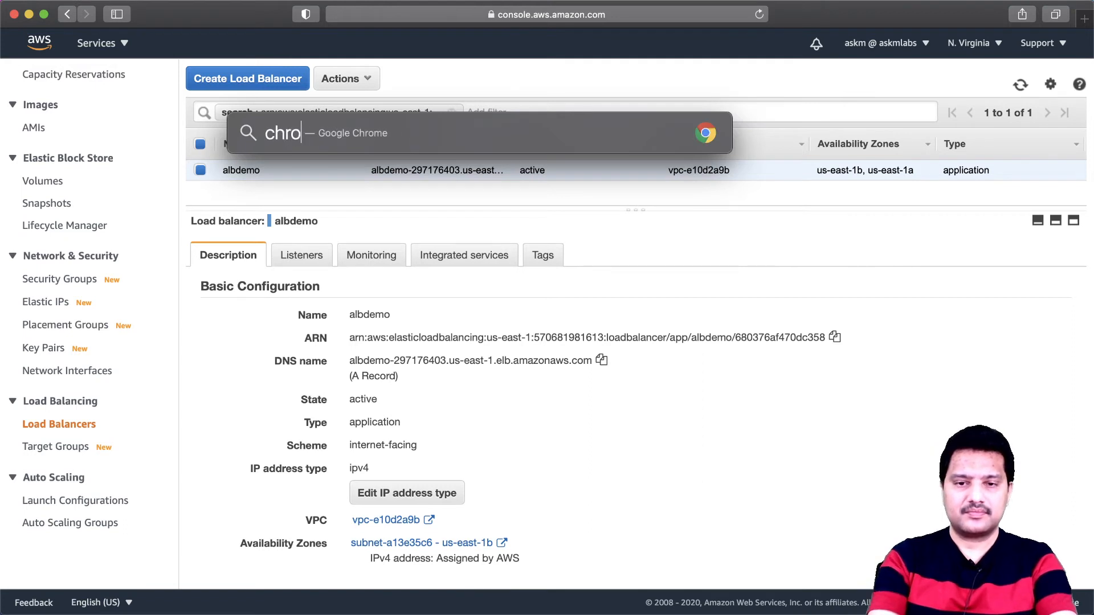
key(Return)
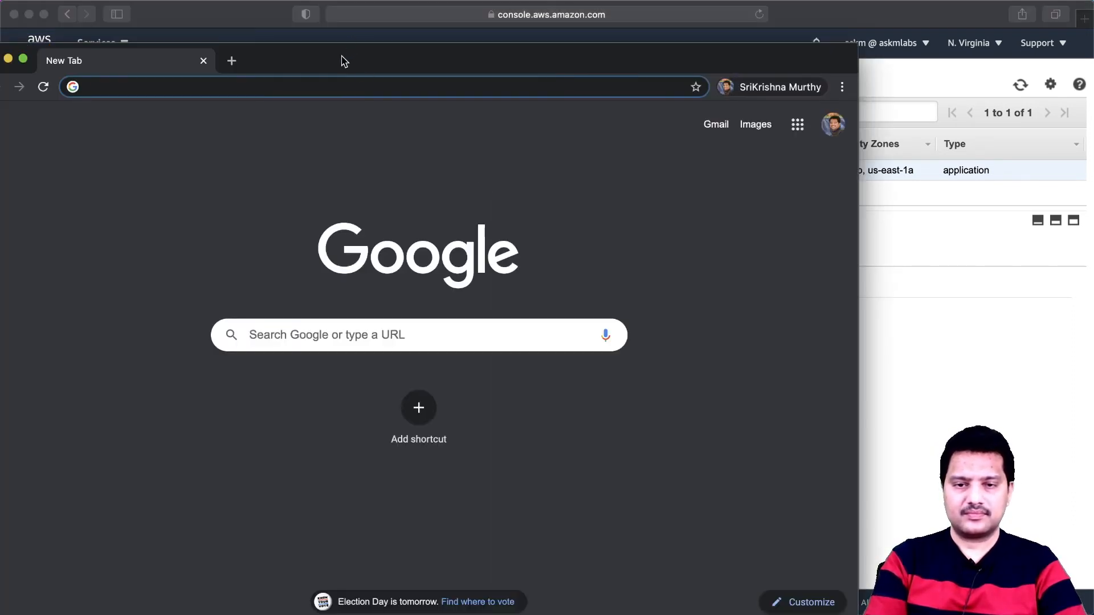
drag(344, 61, 498, 51)
text(h)
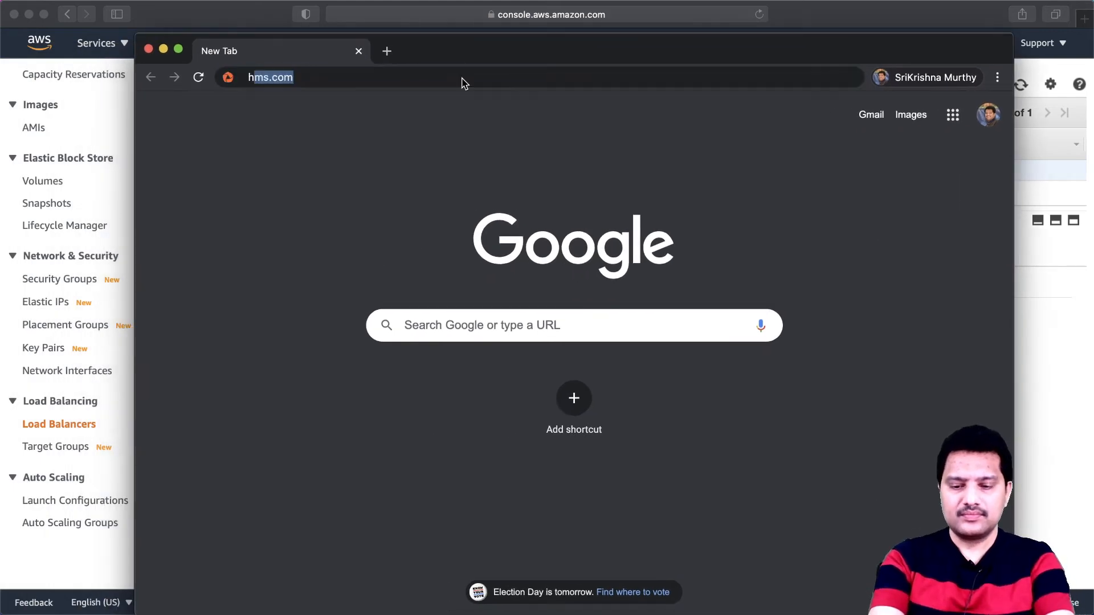
text(ttp://)
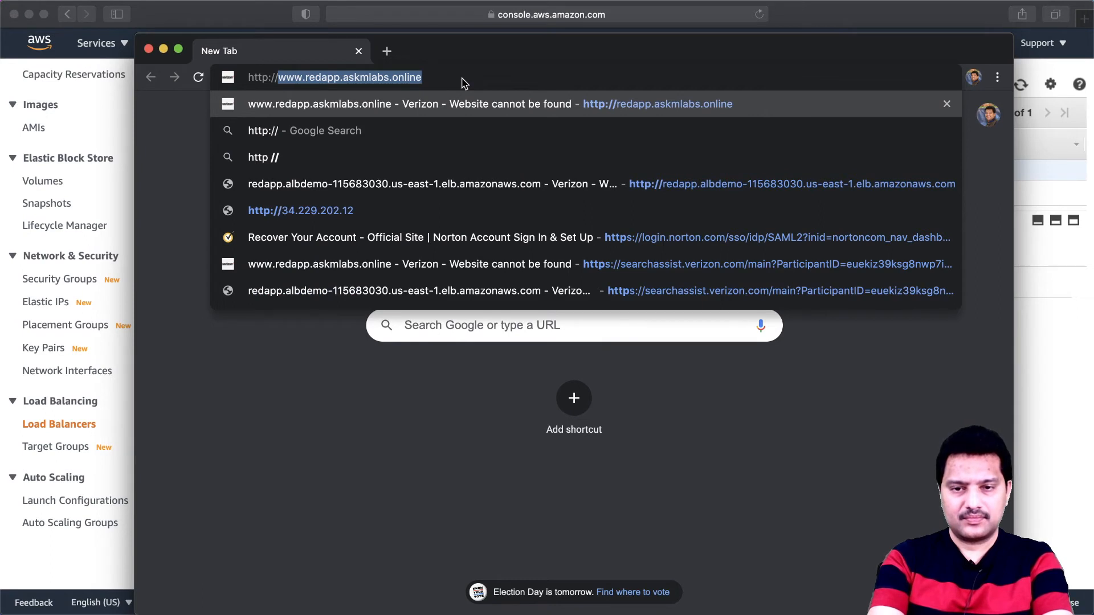
text(redapp)
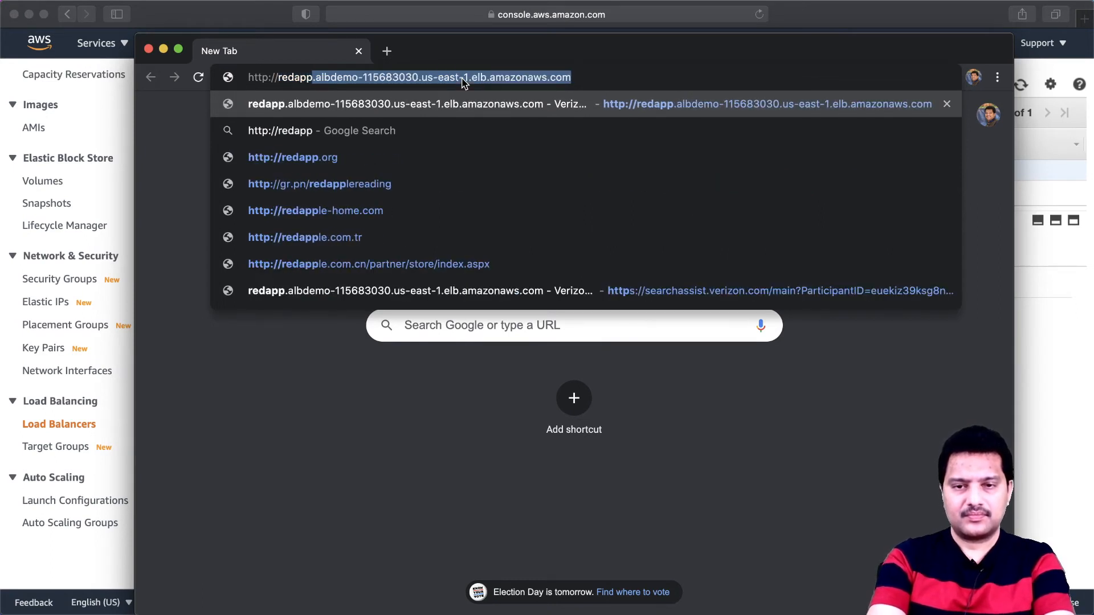
text(.askmlab)
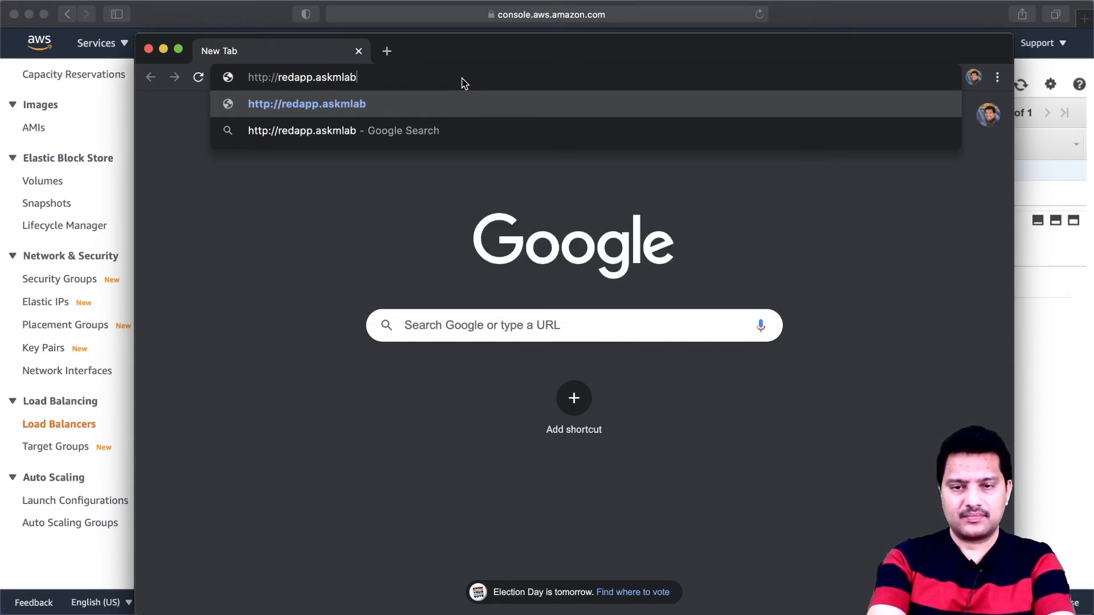
text(s.ono)
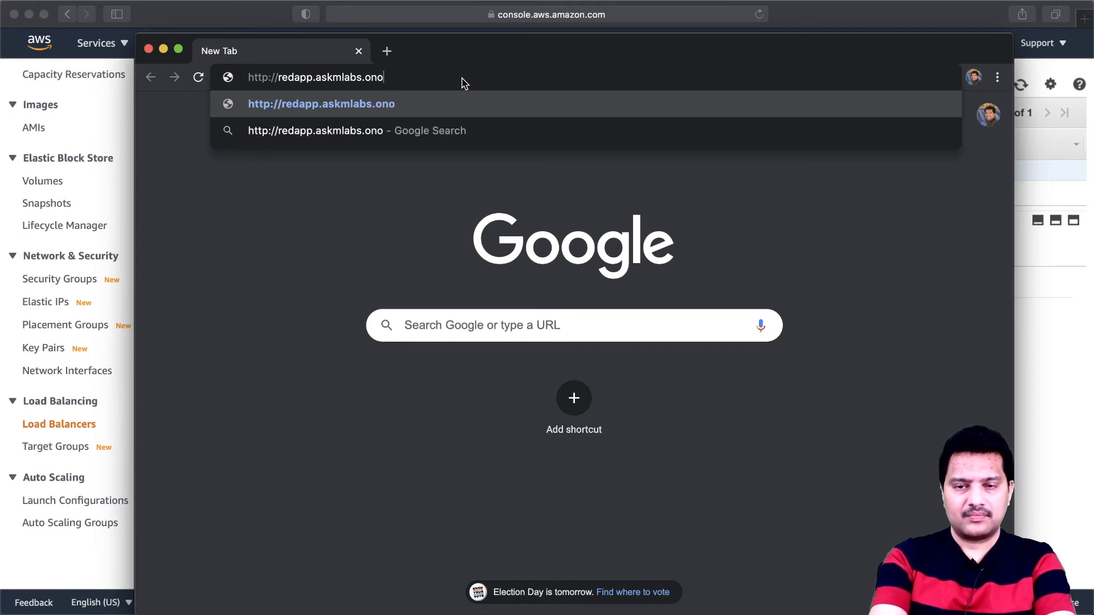
key(BackSpace)
text(line)
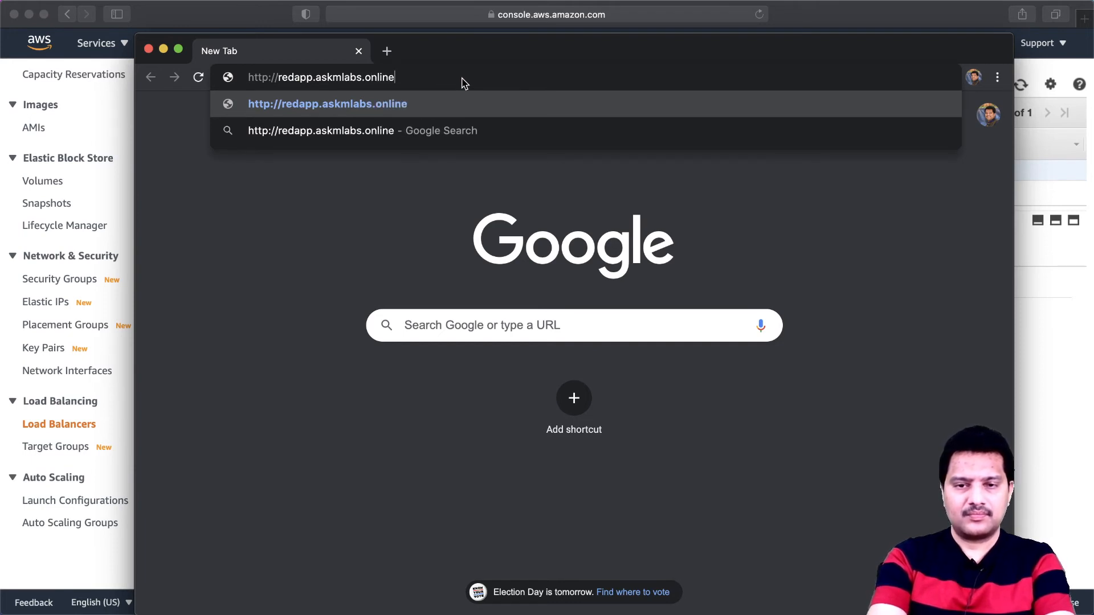
key(Return)
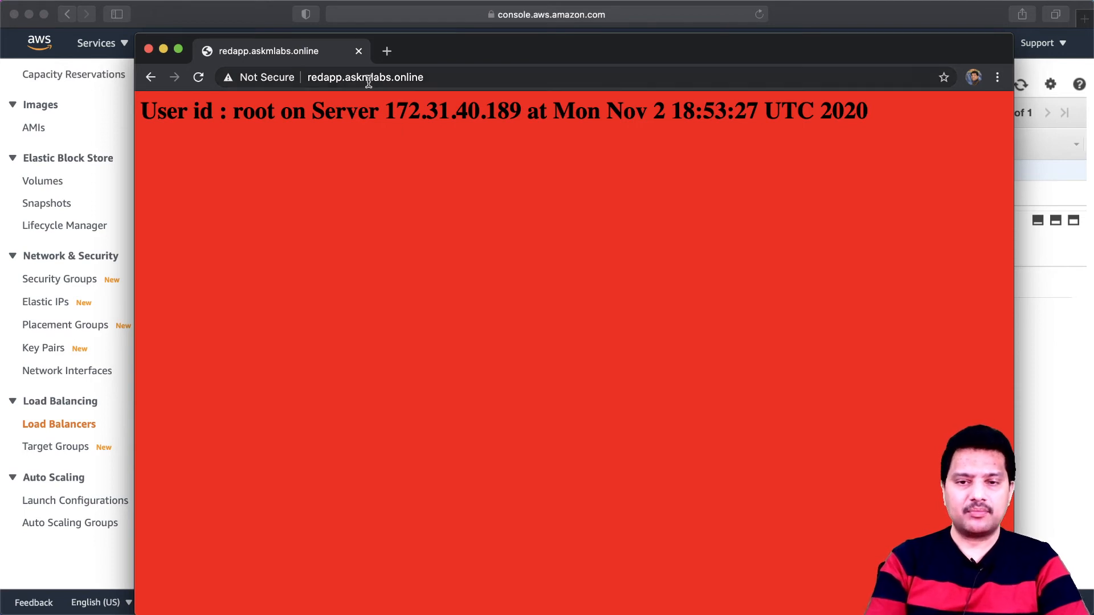
click(387, 51)
click(409, 84)
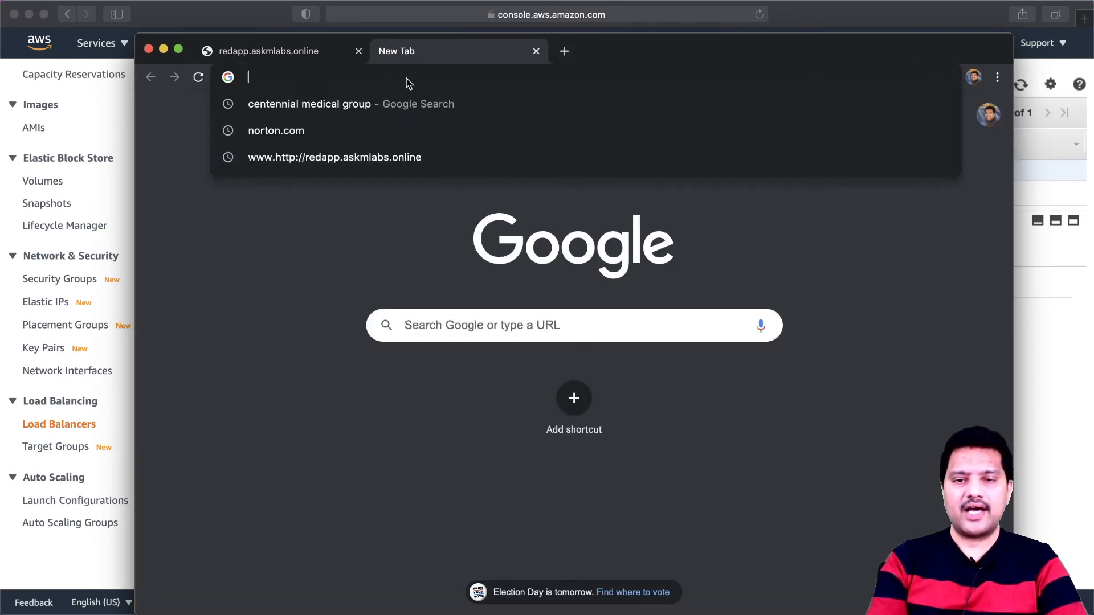
text(http:/)
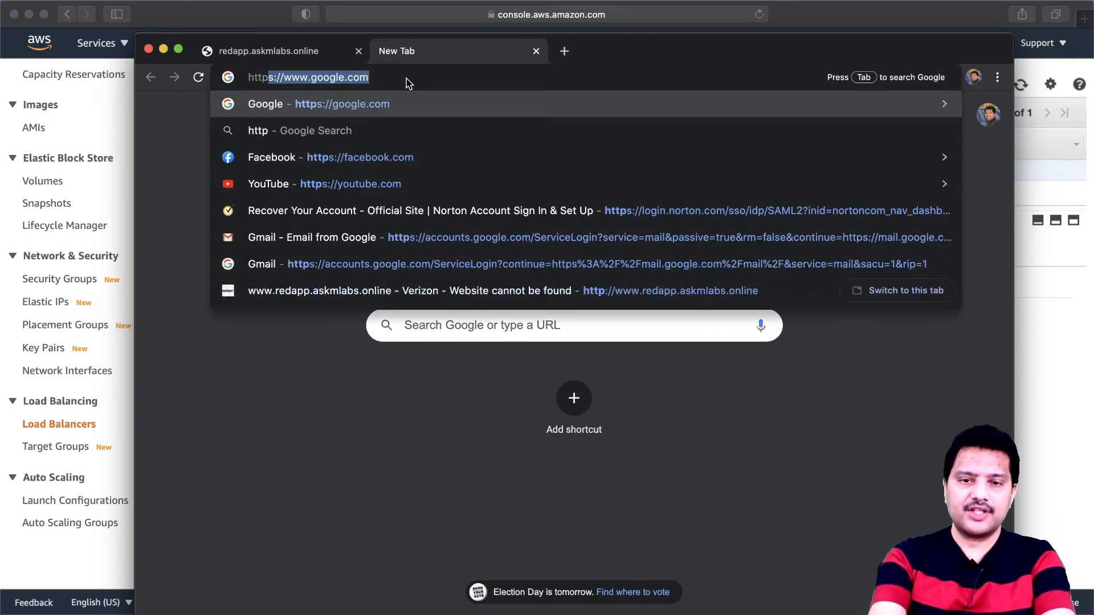
text(/y)
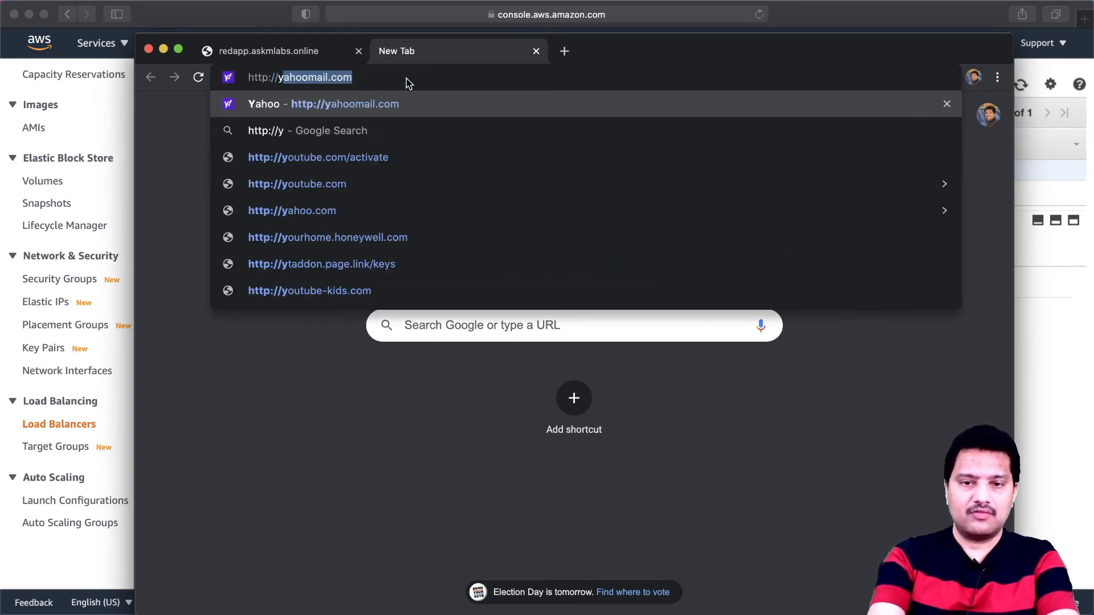
text(app)
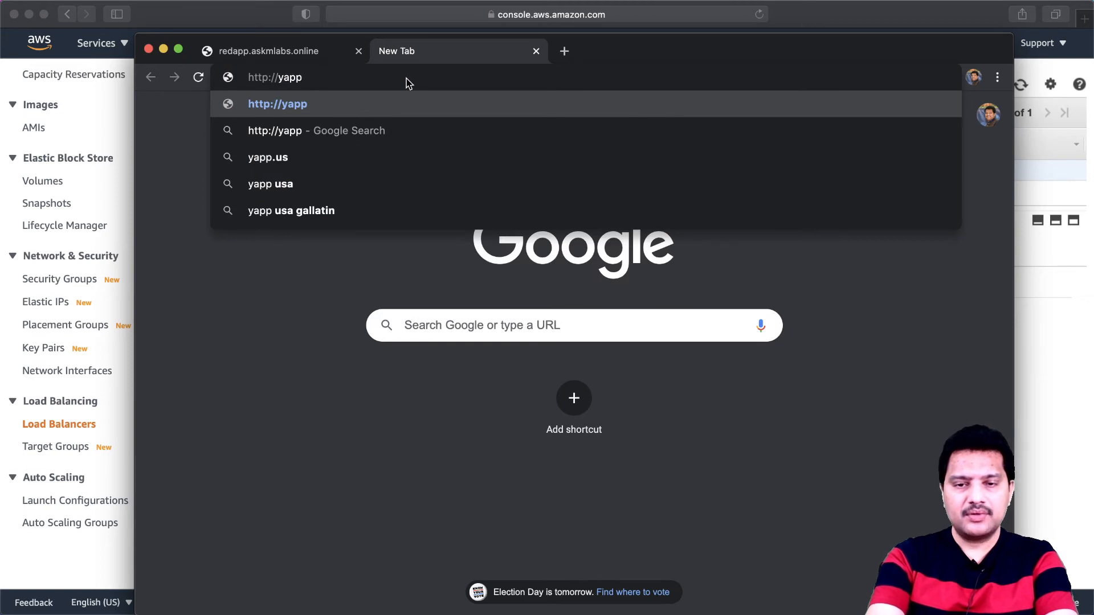
text(.askmlabs)
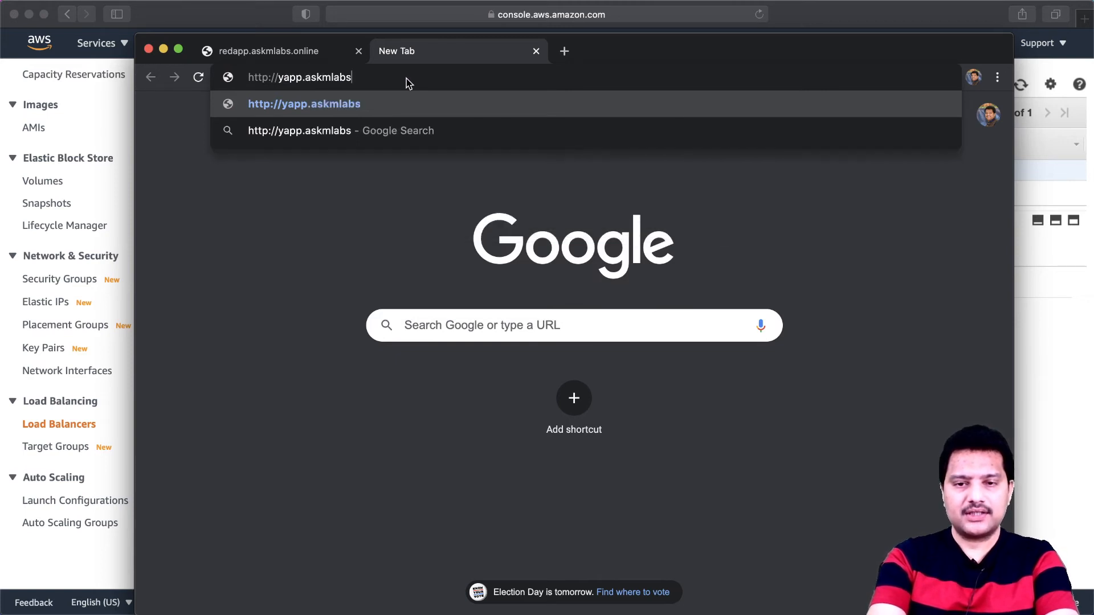
text(.online)
key(Return)
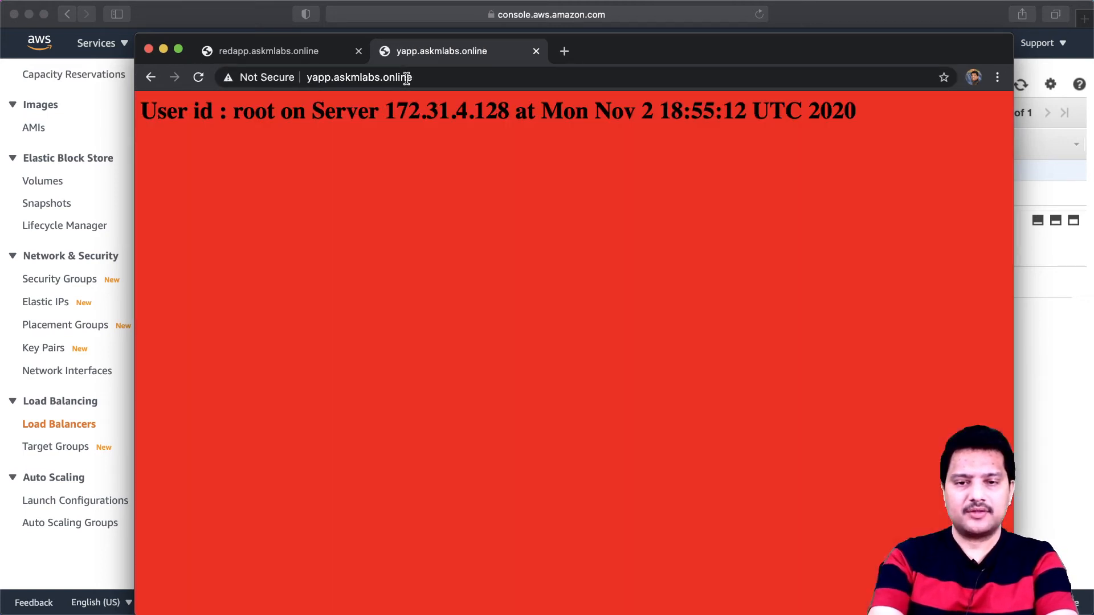
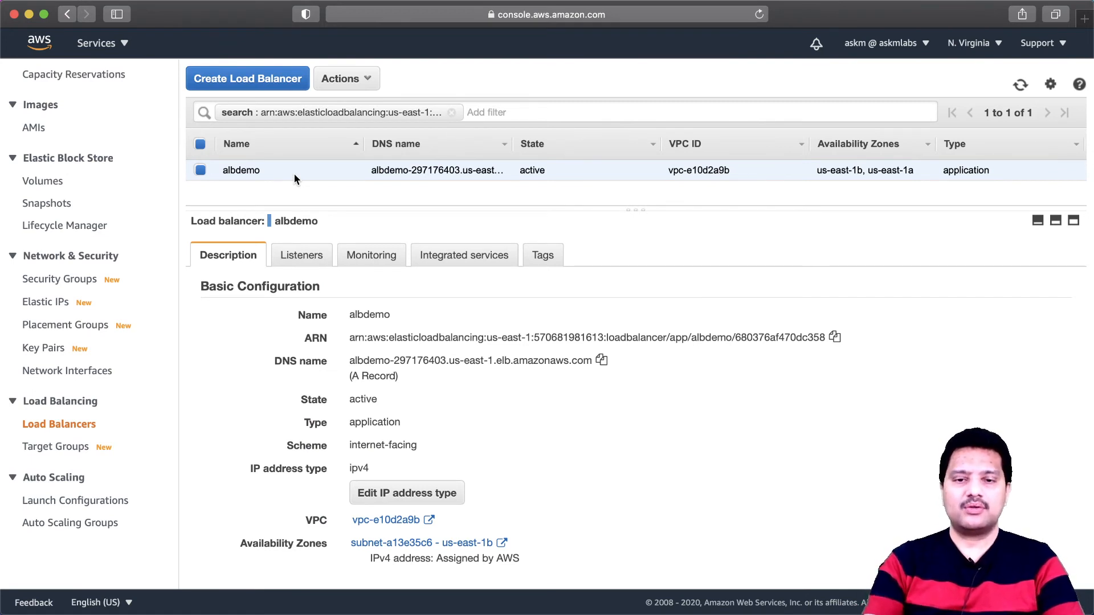
Open the rules of albdemo's HTTP:80 listener and insert a new rule above the default action
click(305, 259)
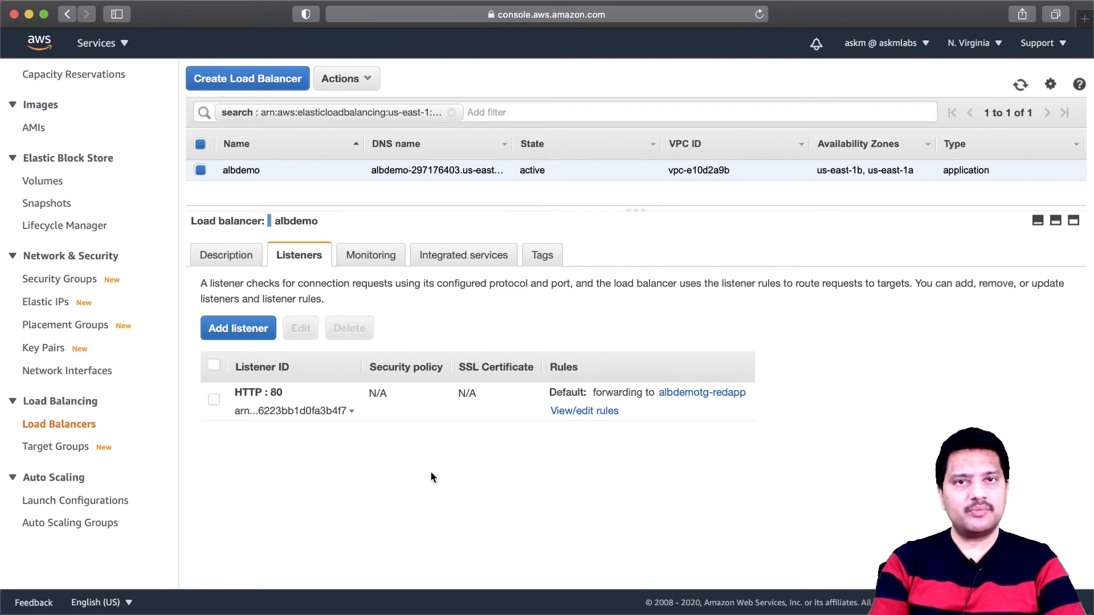
click(65, 423)
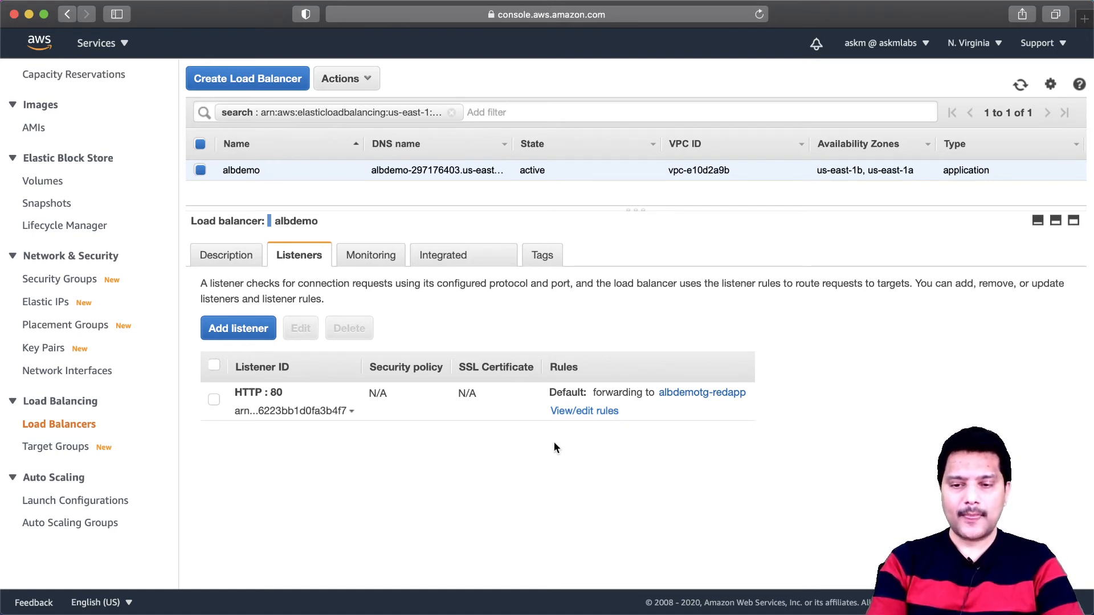
click(587, 411)
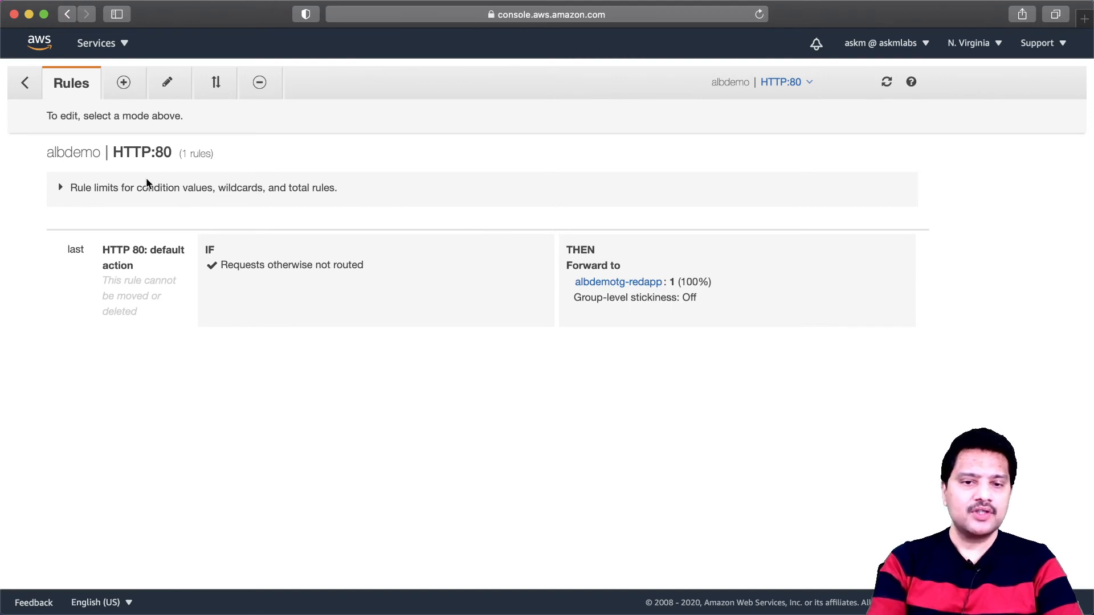
click(125, 85)
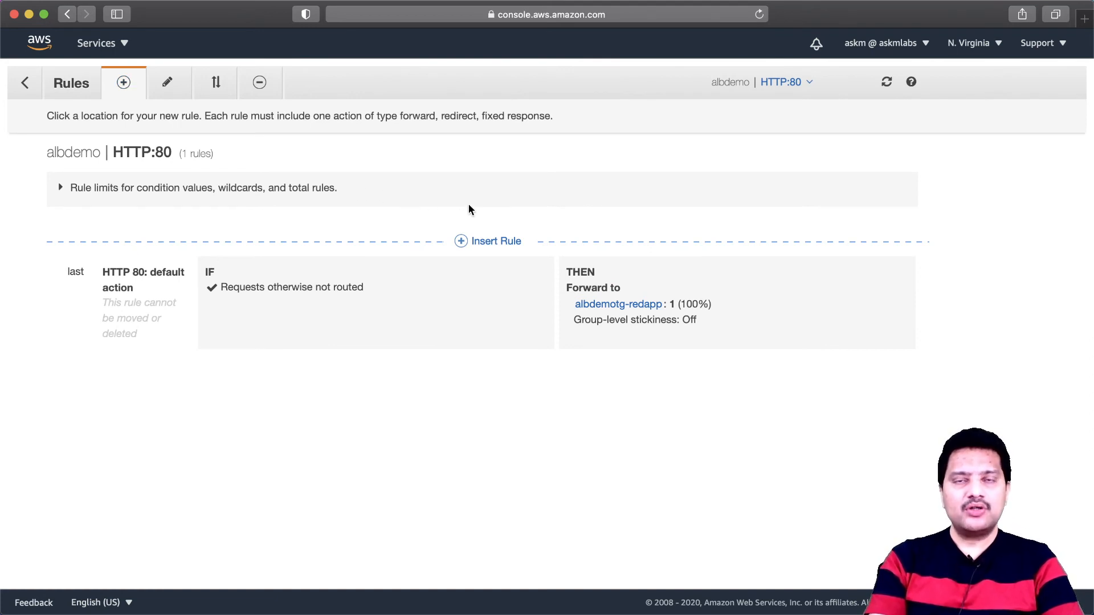
click(496, 241)
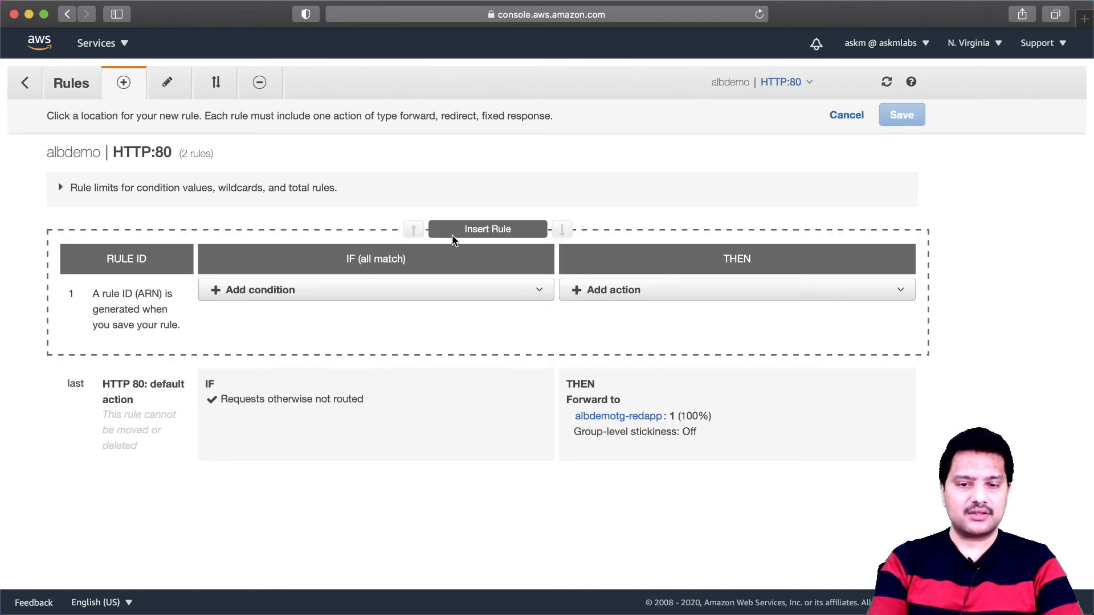
Add a host header condition with the value redapp.askmlabs.online to the new rule
click(262, 293)
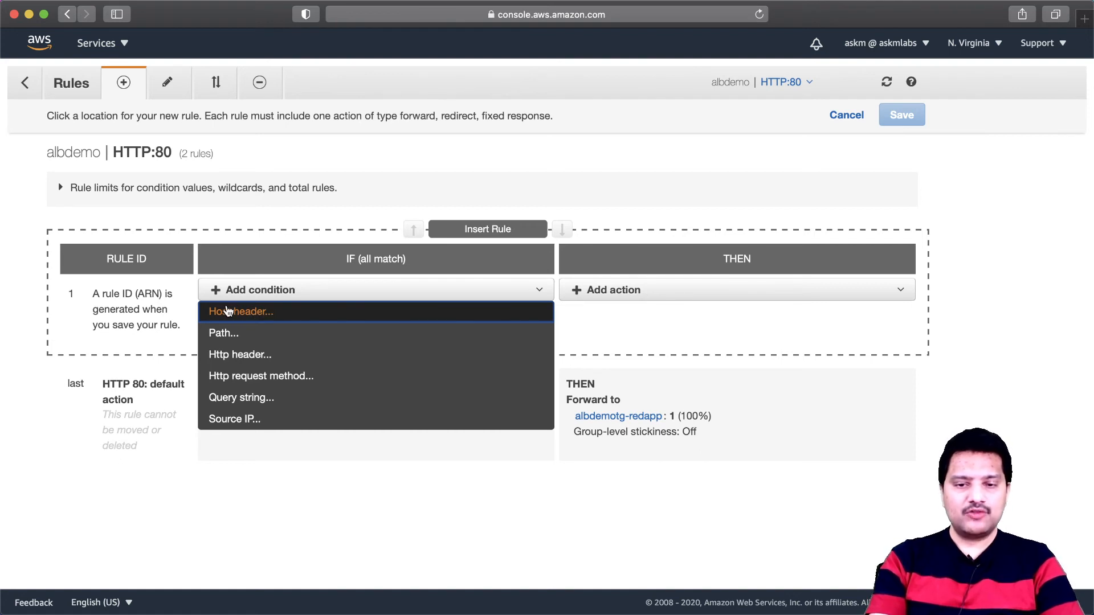
click(244, 313)
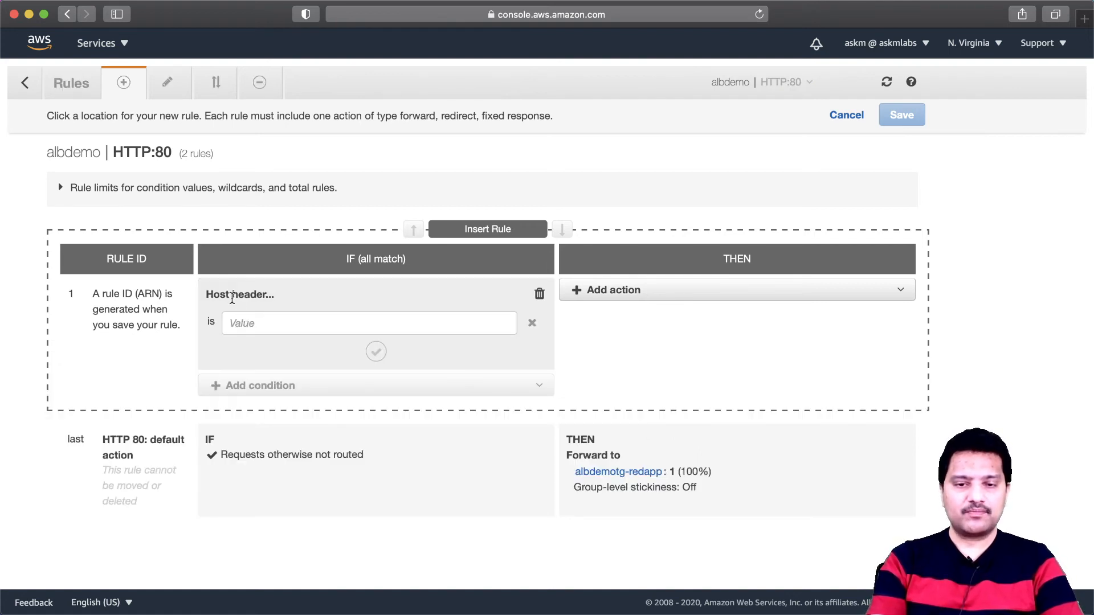
click(257, 322)
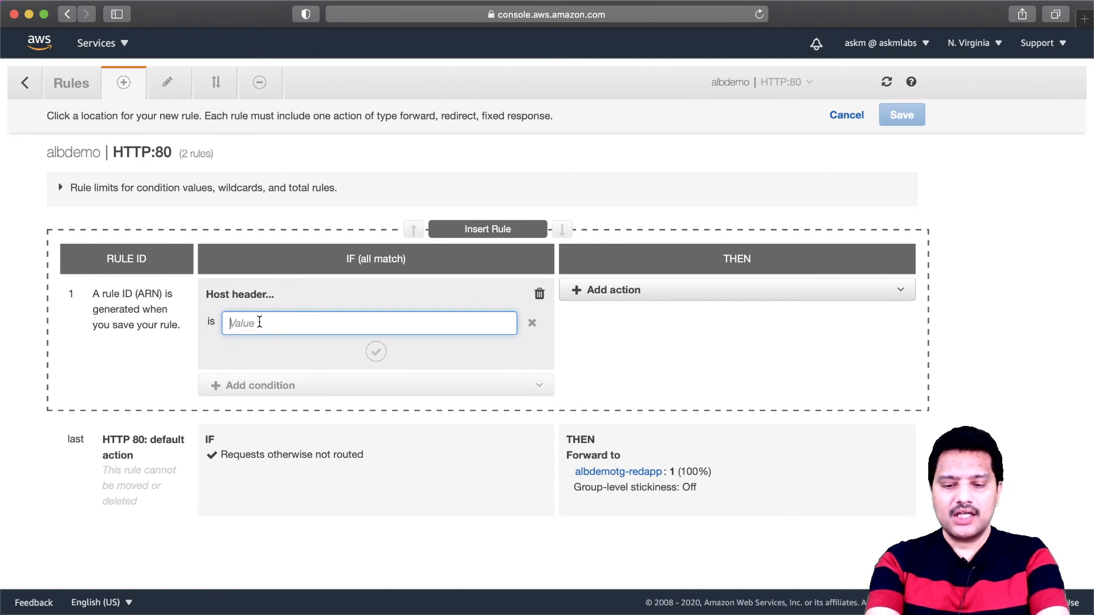
text(redap)
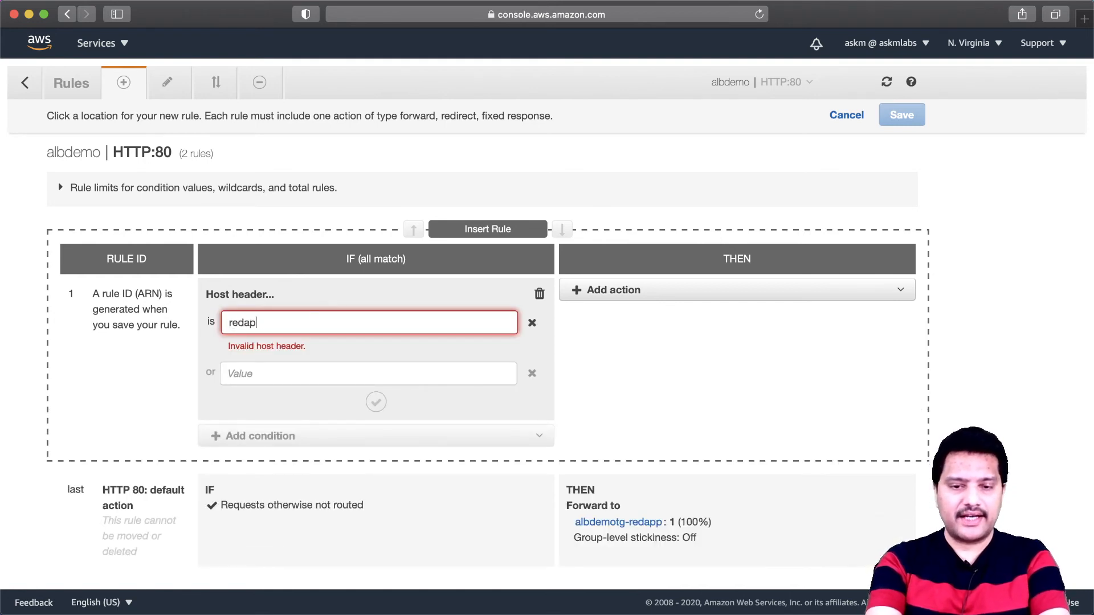
text(p.askmlab)
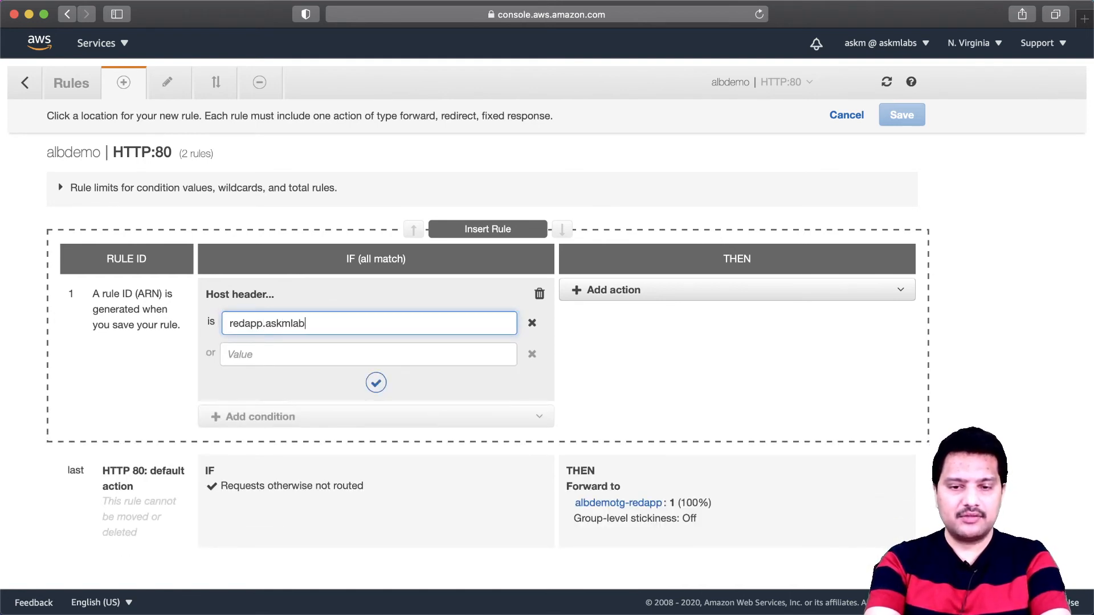
text(s.online)
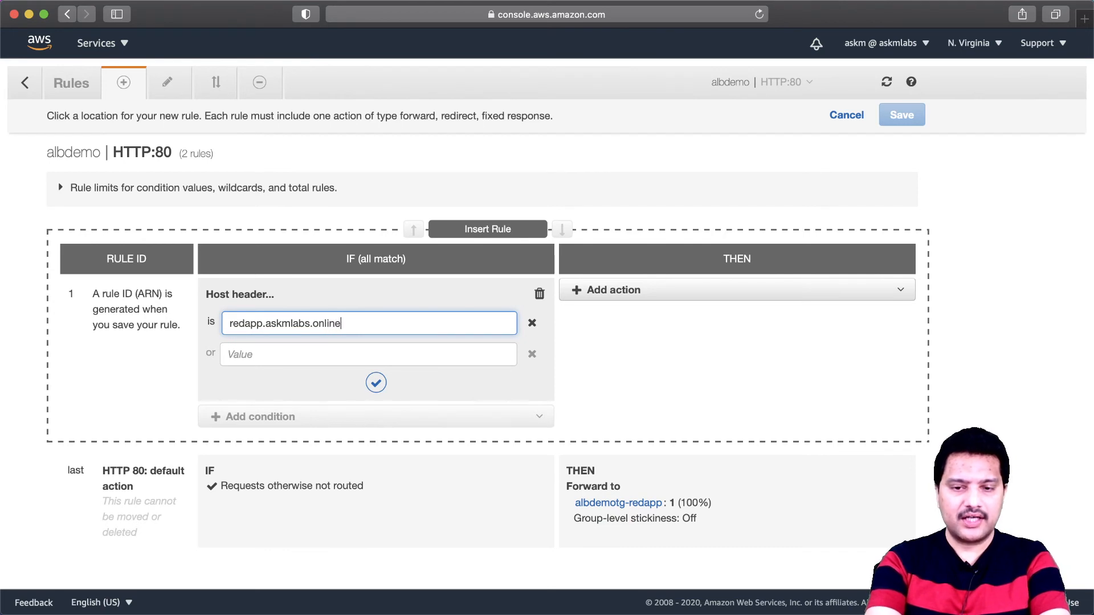
Add a forward action to target group albdemotg-redapp, confirm the condition and action, and save the rule
click(625, 293)
click(614, 311)
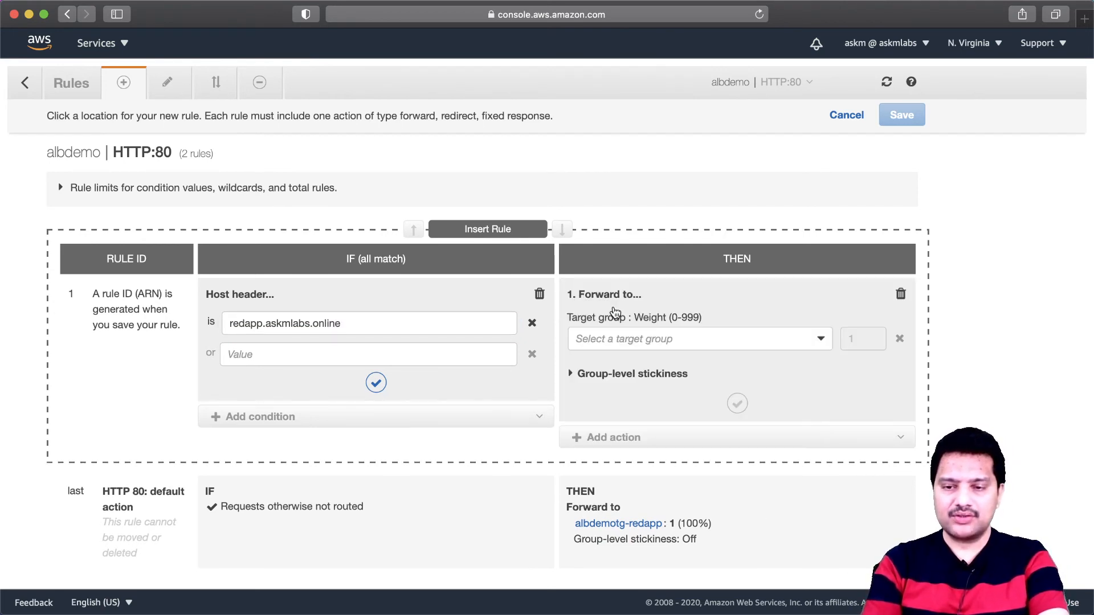
click(640, 336)
click(643, 360)
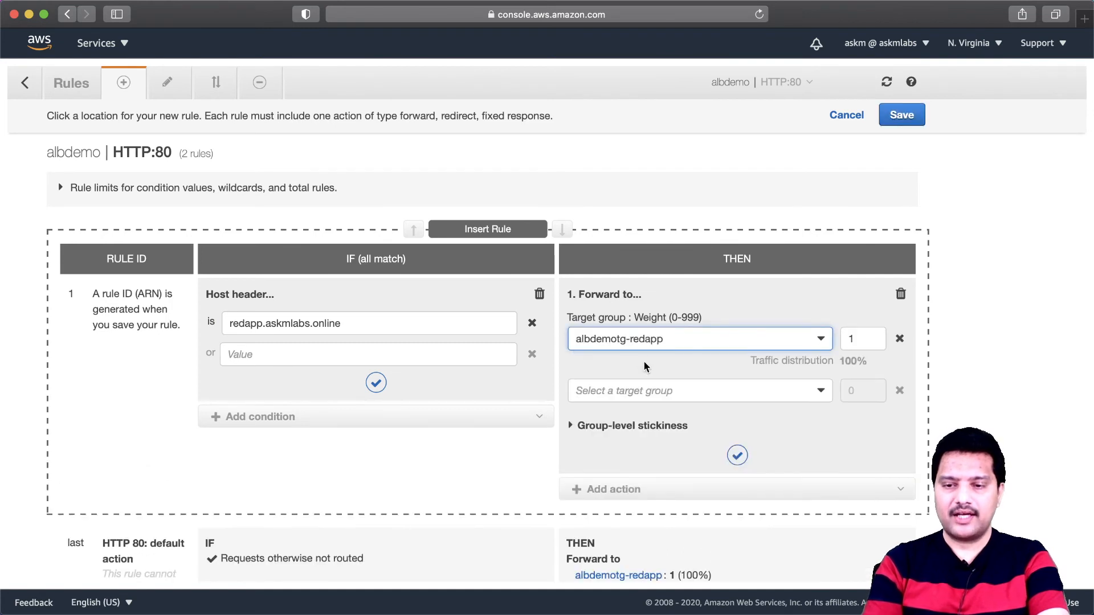
click(376, 382)
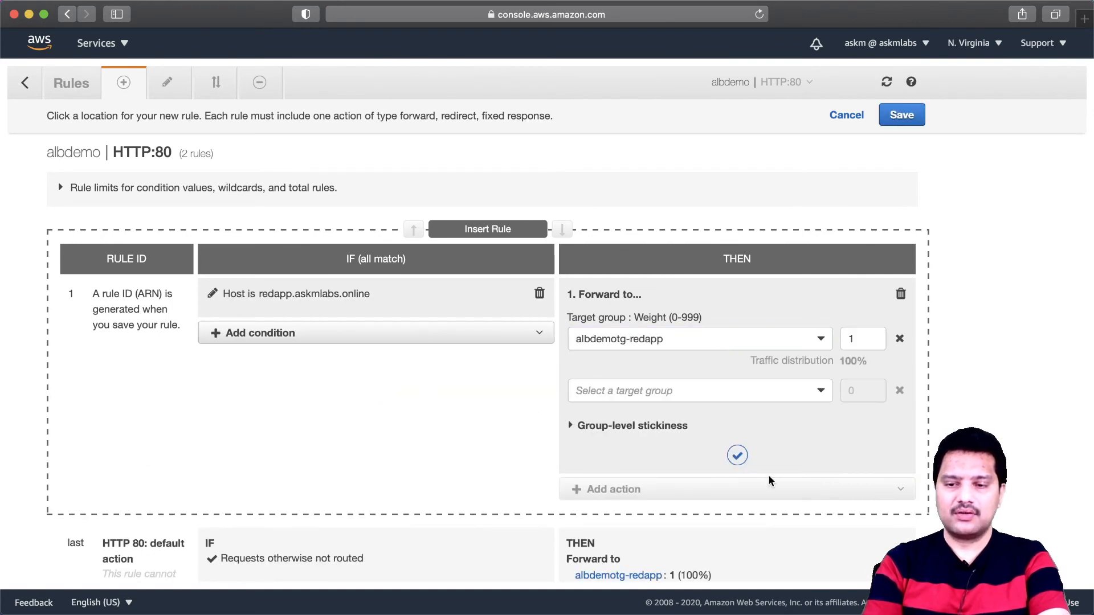
click(737, 456)
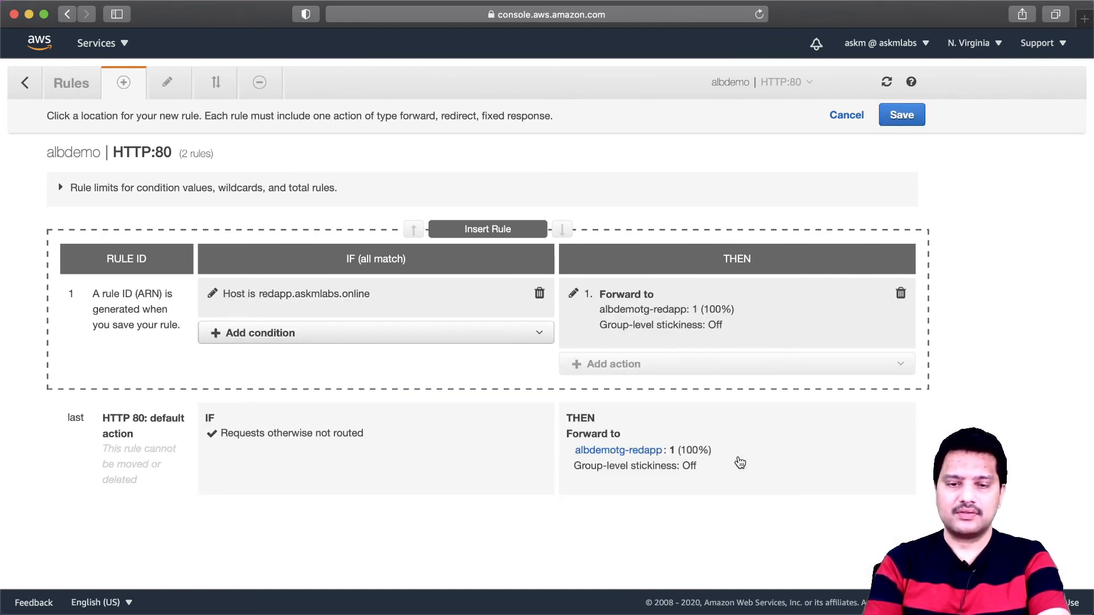
click(902, 116)
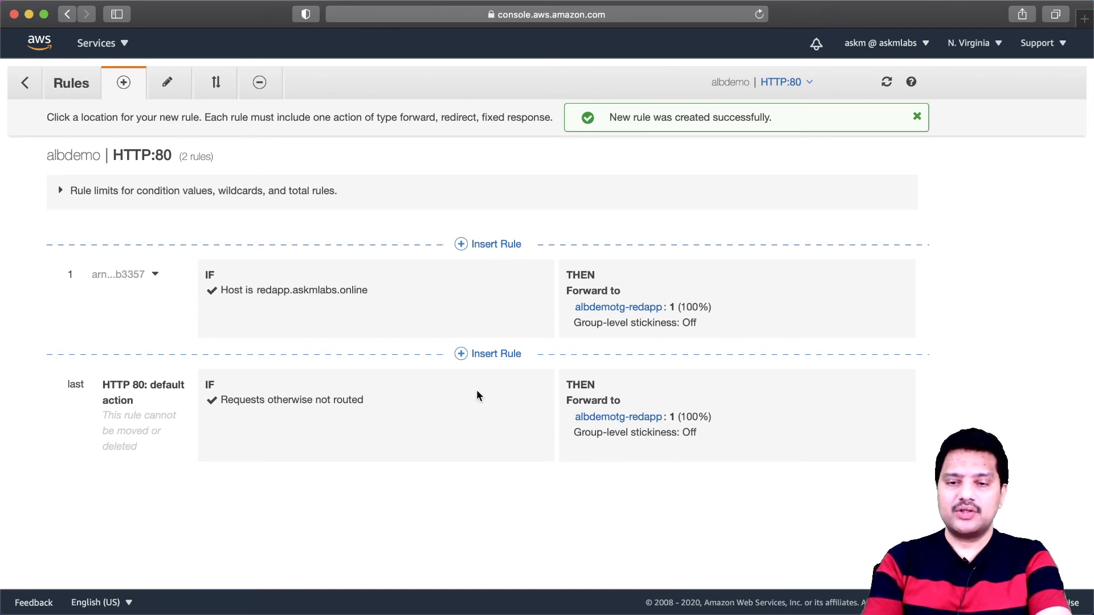
Insert a second rule directly above the default action with a host header condition of yapp.askmlabs.online
click(505, 357)
click(263, 416)
click(240, 430)
click(254, 440)
text(yapp)
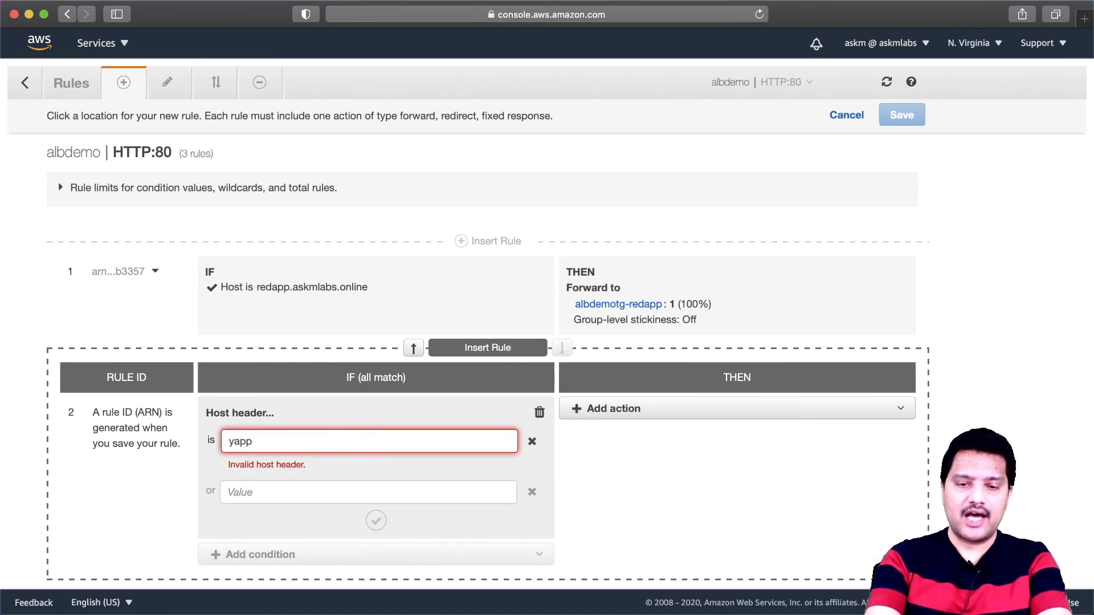
text(.askm)
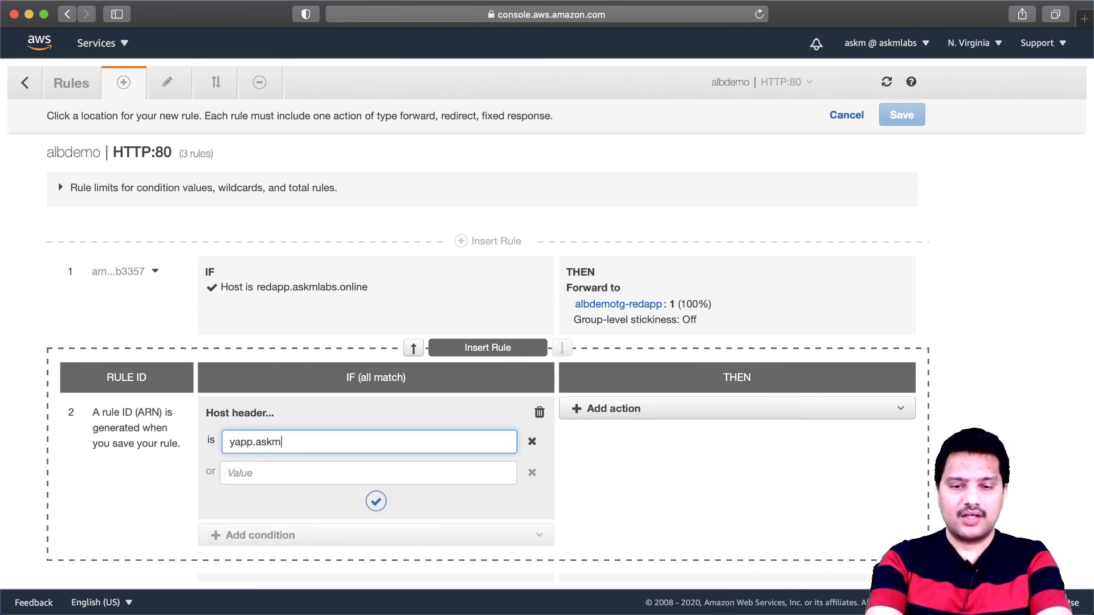
text(labs.online)
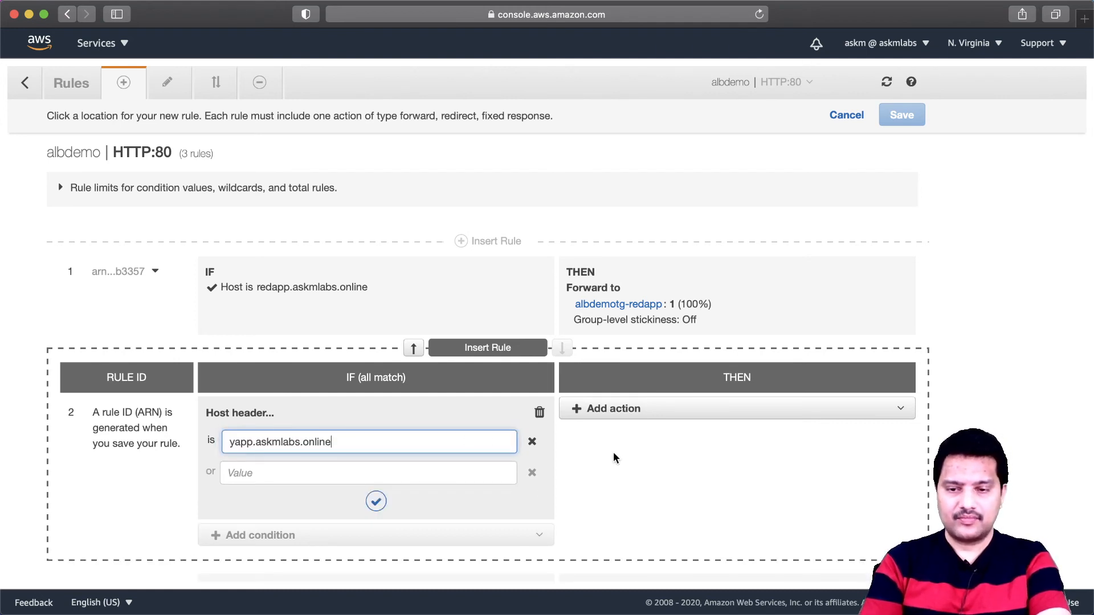
Forward the yapp host rule to target group albdemotg-yapp, confirm the condition and action, and save the rule
click(635, 411)
click(607, 430)
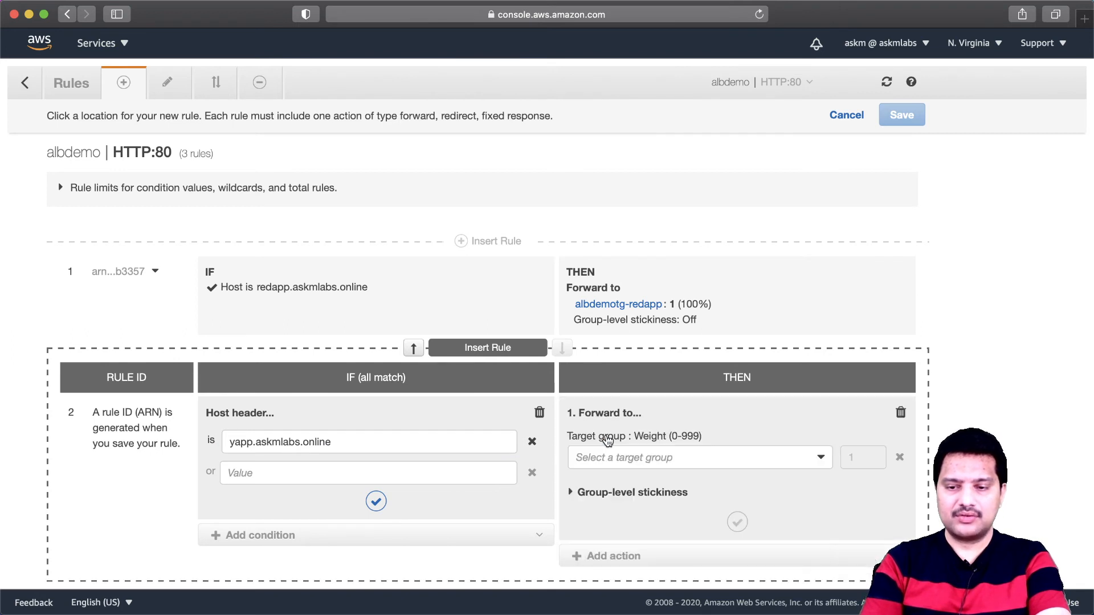
click(669, 462)
click(643, 501)
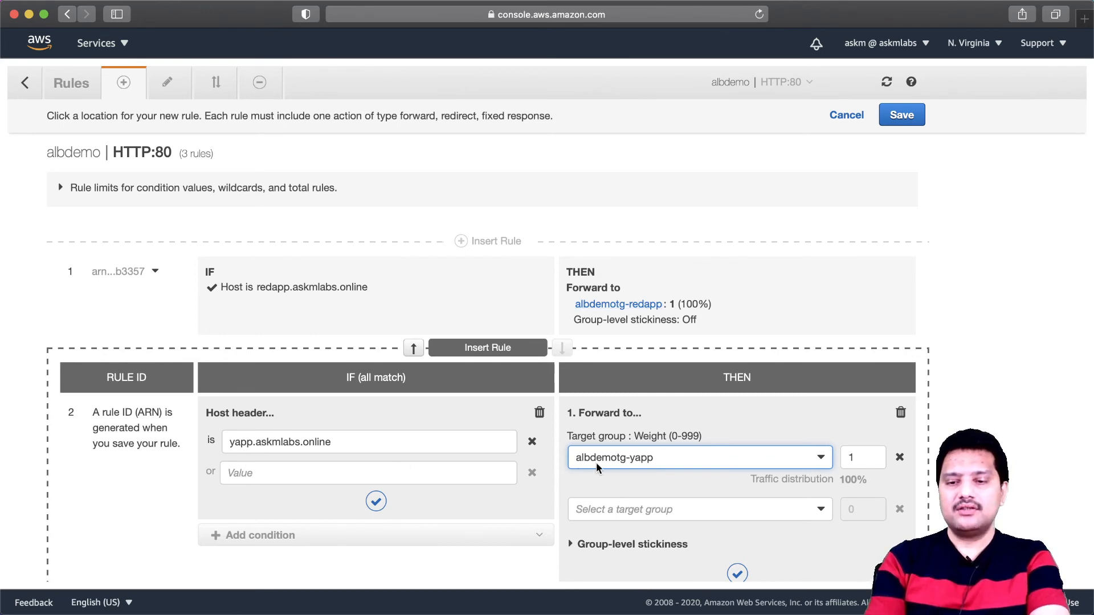
click(375, 503)
click(744, 580)
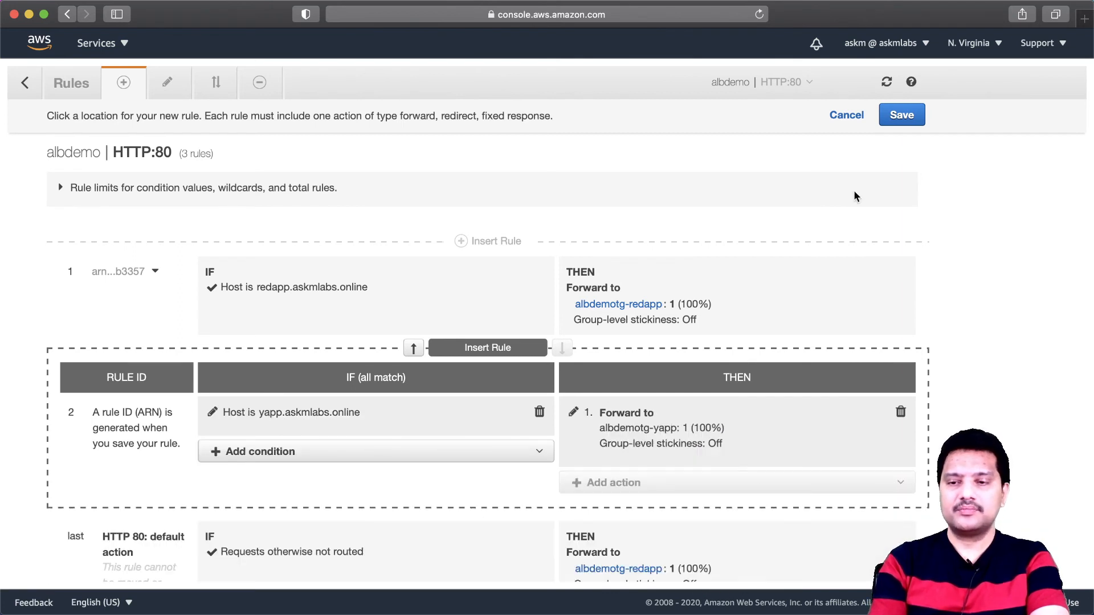
click(901, 120)
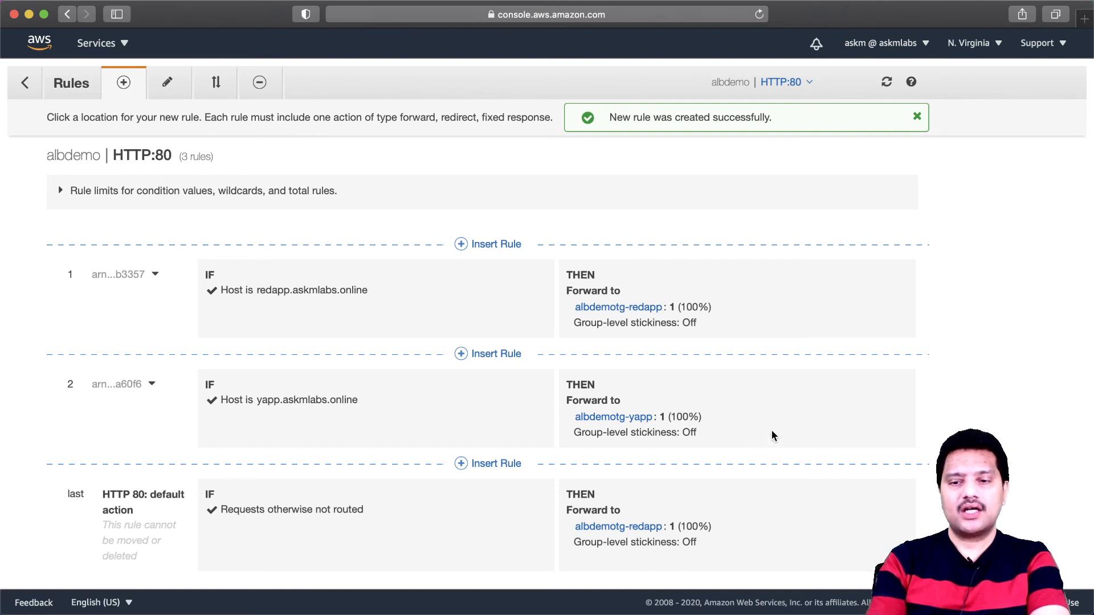
Switch to Google Chrome and reload redapp.askmlabs.online repeatedly to check which application and servers respond
click(849, 601)
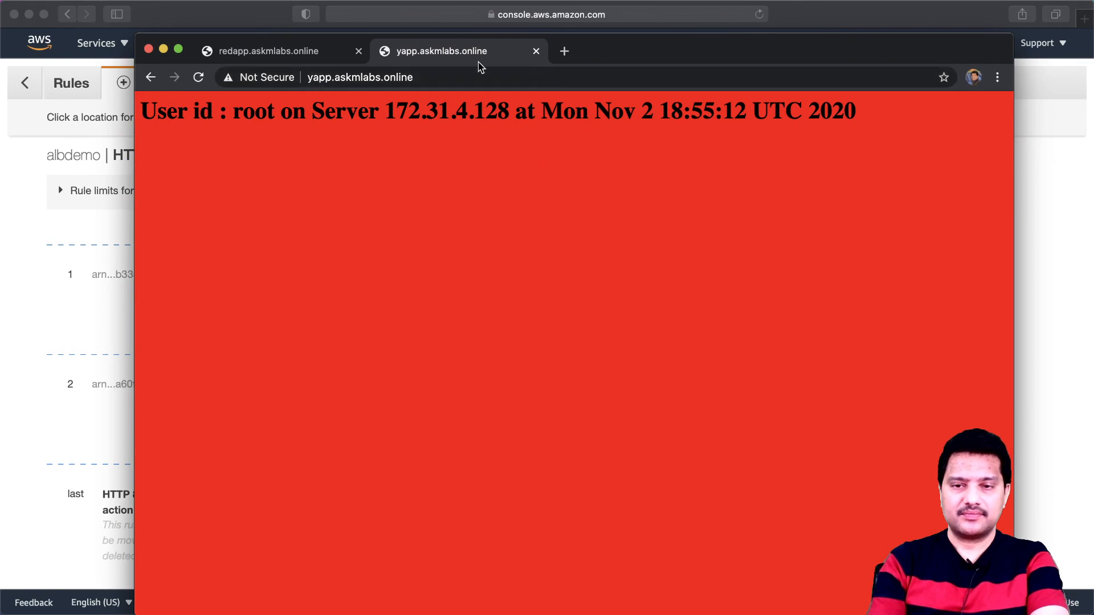
click(299, 57)
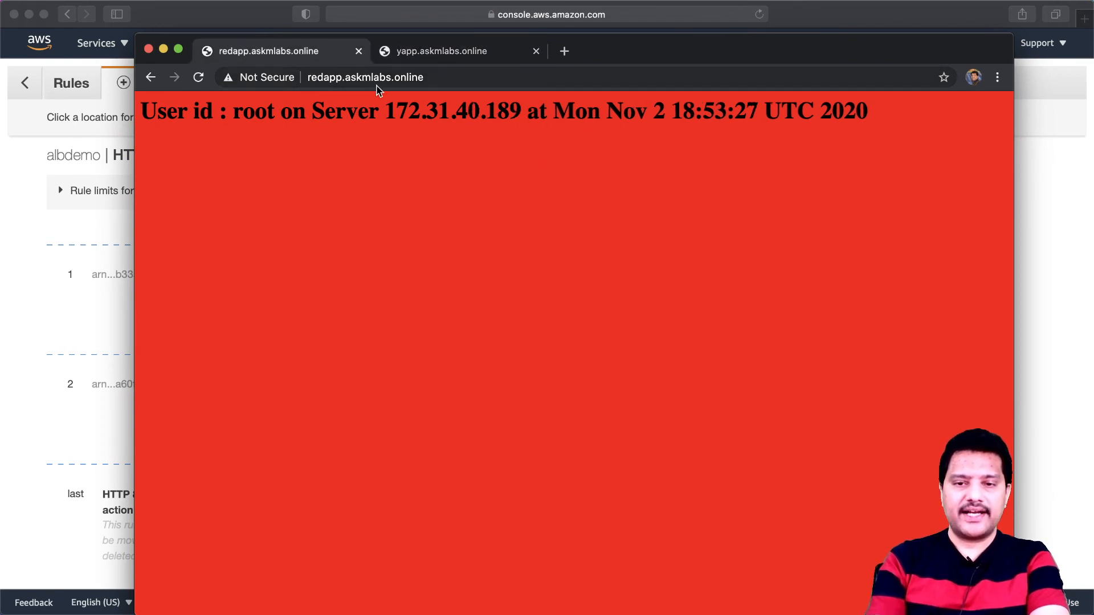
click(450, 84)
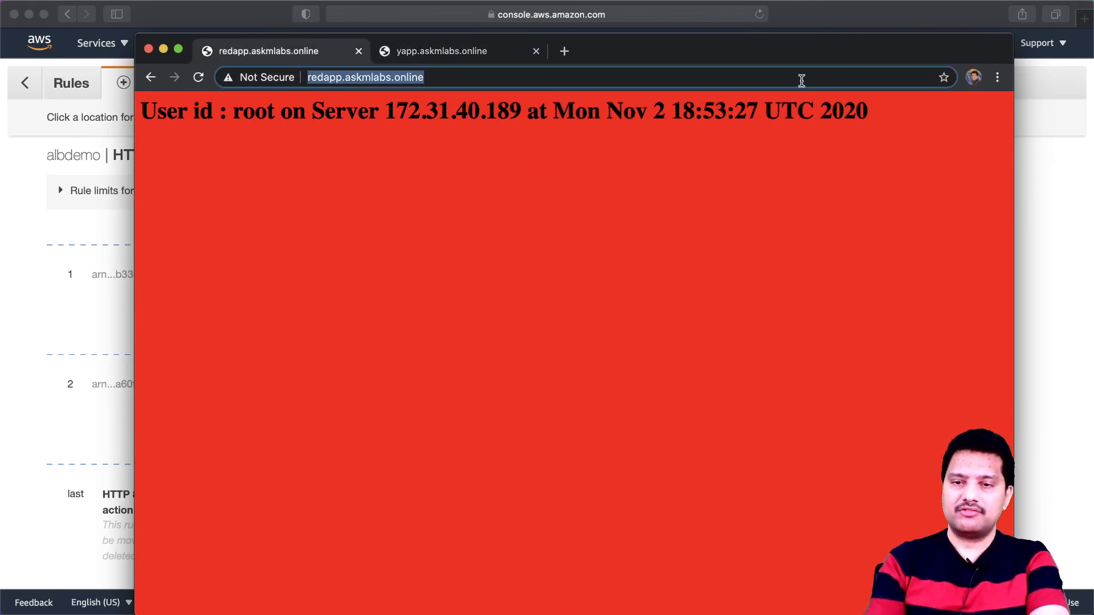
key(Return)
click(449, 81)
key(Return)
click(449, 82)
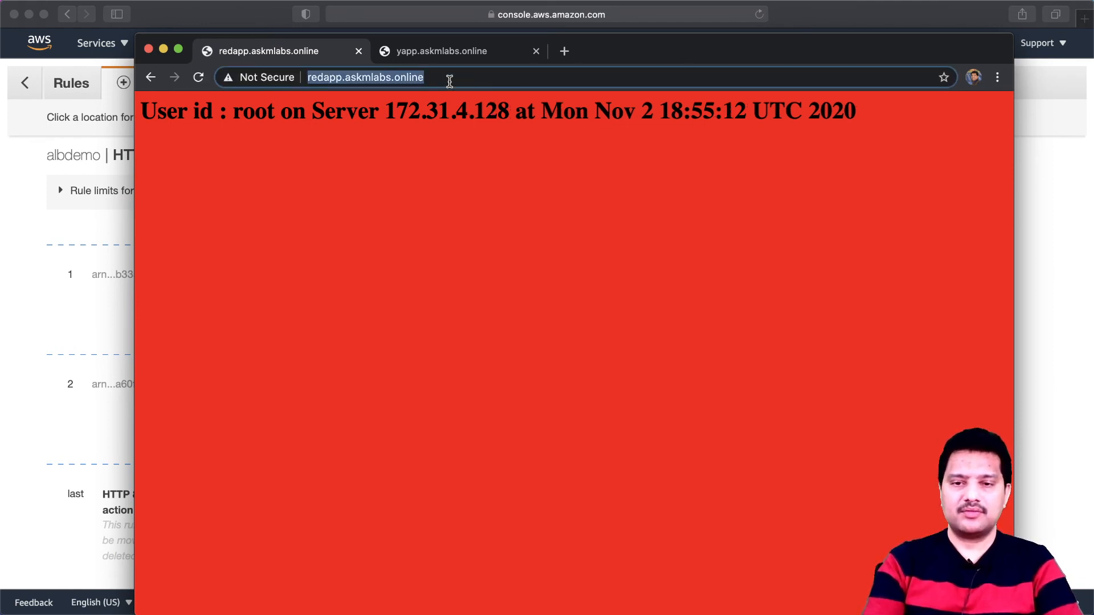
click(198, 78)
click(198, 77)
click(198, 78)
click(199, 77)
click(198, 77)
click(198, 77)
click(199, 77)
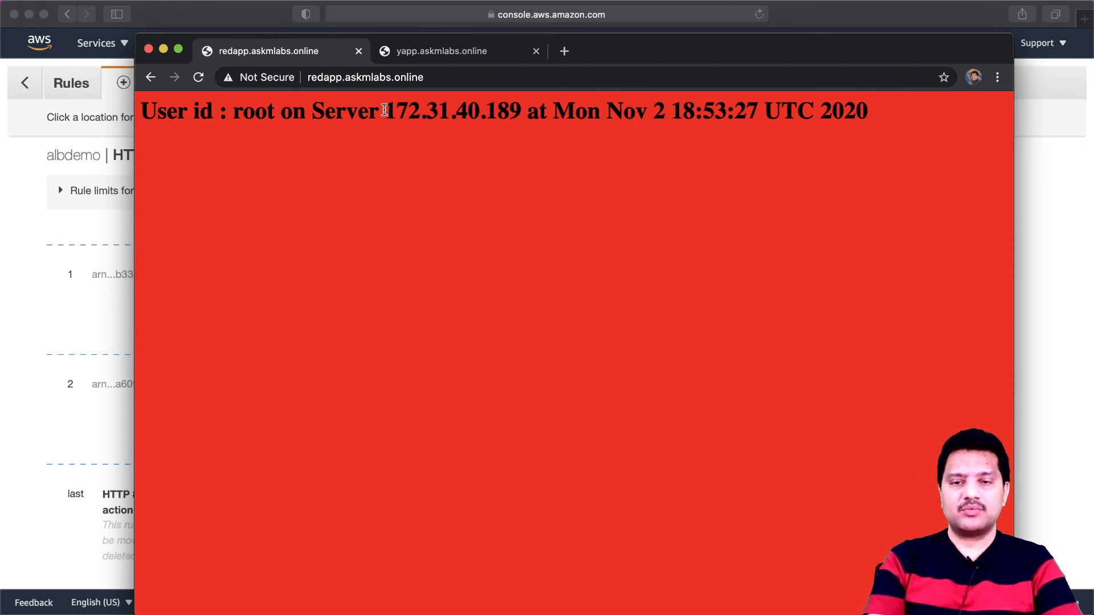
click(198, 77)
click(199, 77)
click(198, 78)
click(198, 77)
click(198, 77)
click(198, 77)
click(199, 78)
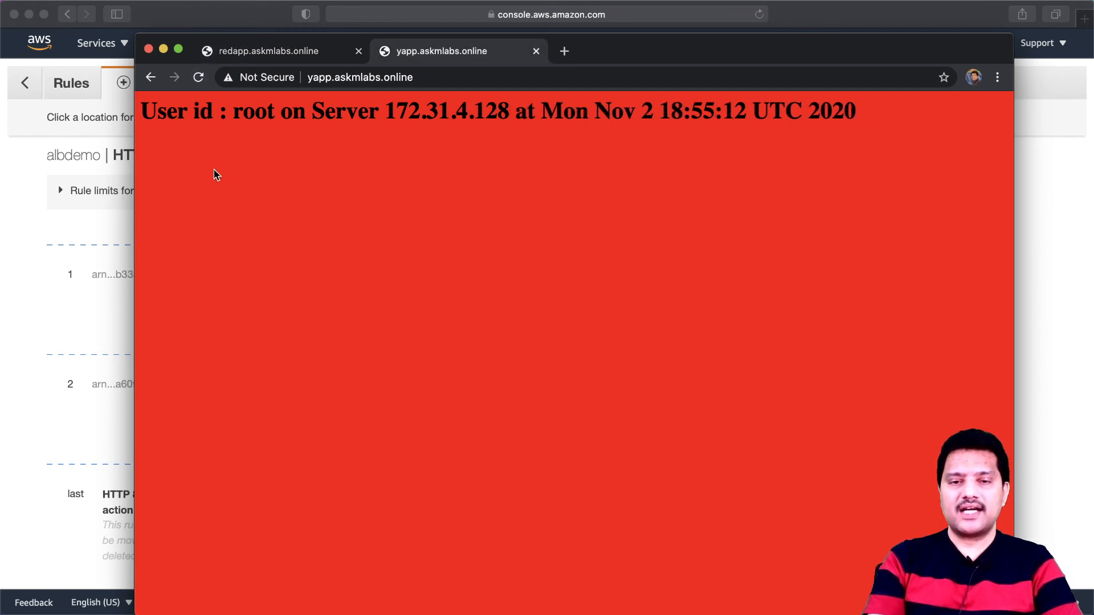
Reload yapp.askmlabs.online several times to test its host rule, and return to the listener rules in Safari
click(199, 78)
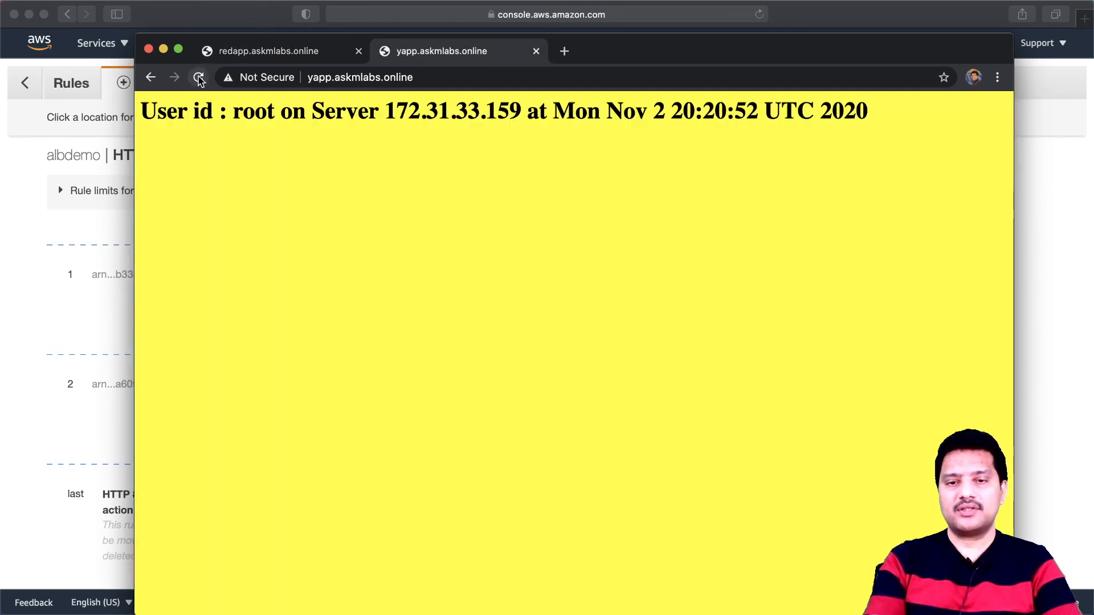
click(198, 79)
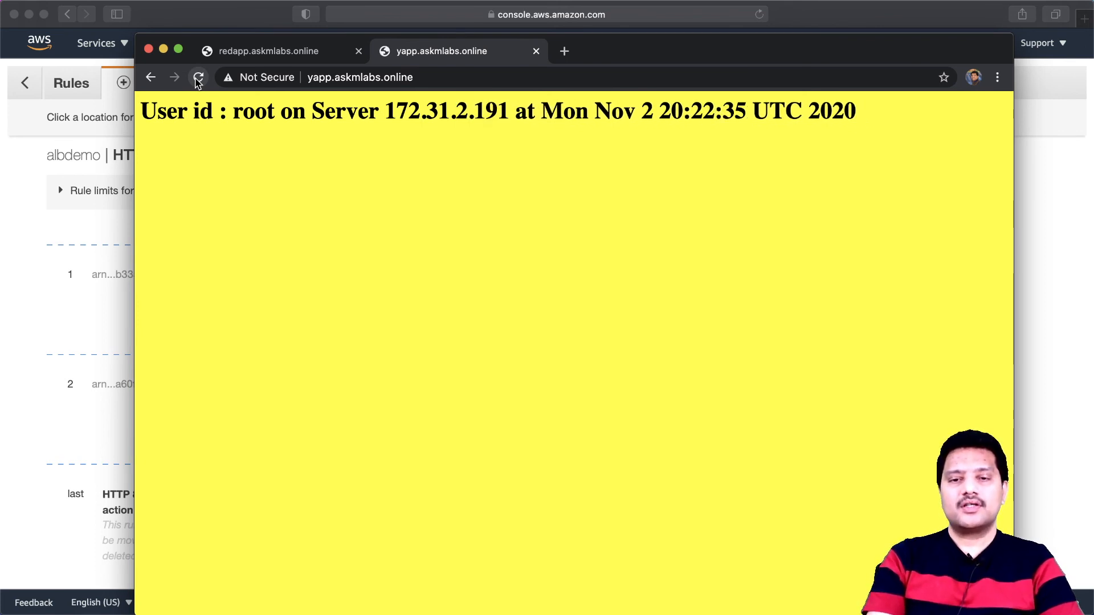
click(197, 82)
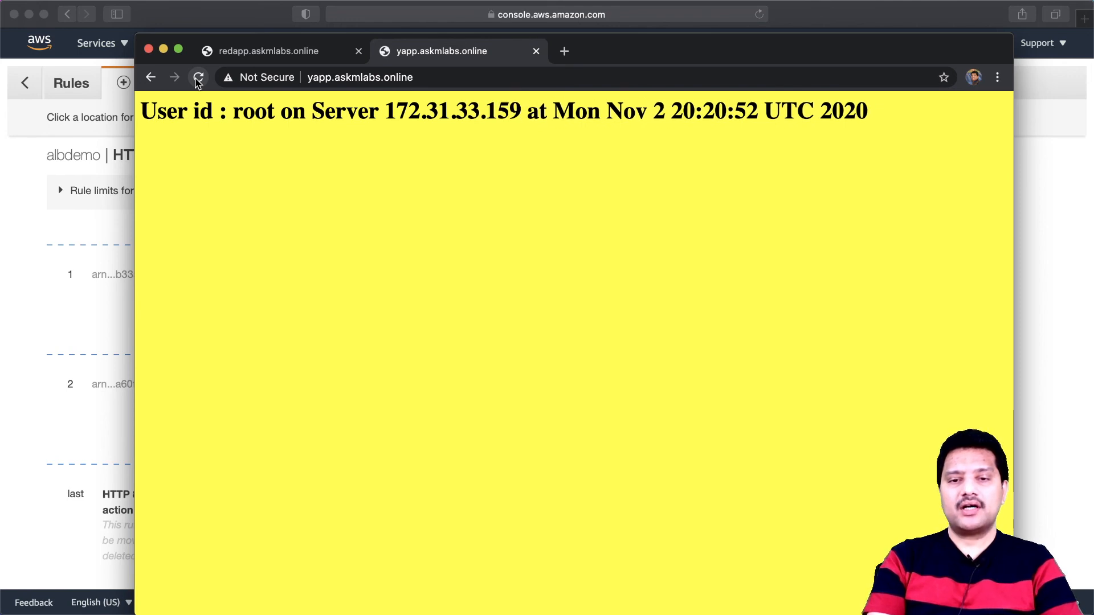
click(99, 265)
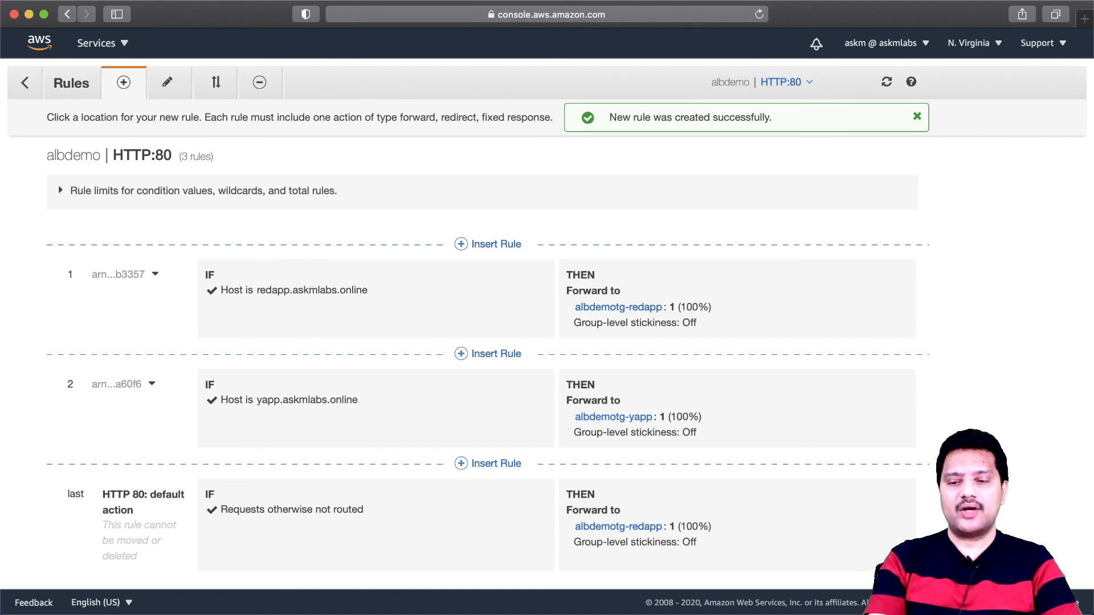
Switch back to Chrome, reload yapp.askmlabs.online repeatedly to check how requests are distributed between servers, and return to Safari
key(super+Tab)
click(199, 78)
click(199, 77)
click(198, 78)
click(198, 77)
click(199, 77)
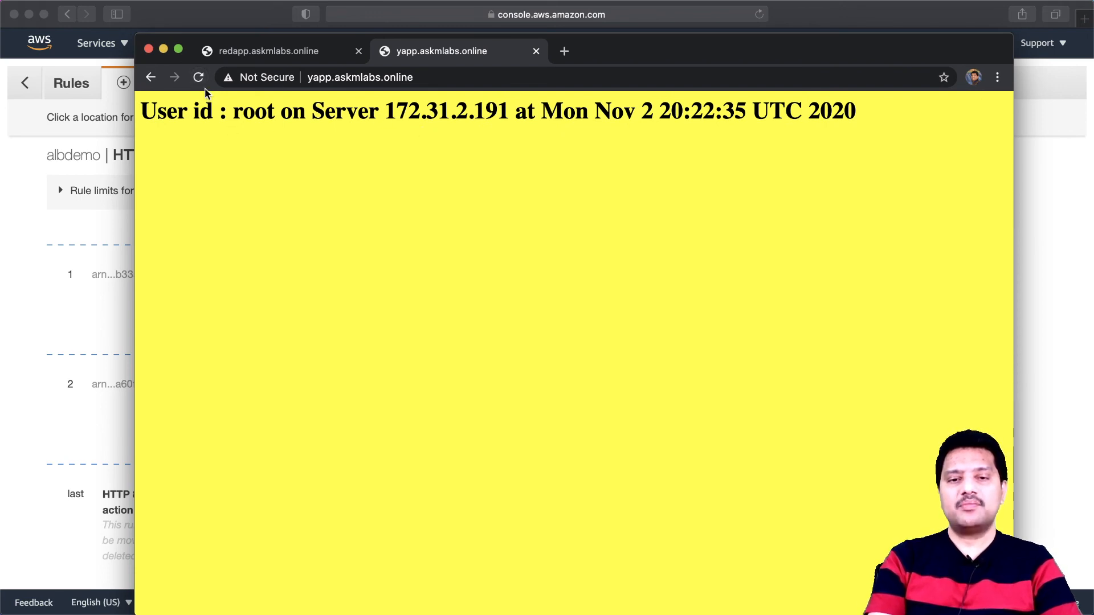
click(200, 82)
click(201, 83)
click(202, 83)
click(201, 83)
click(202, 84)
click(124, 225)
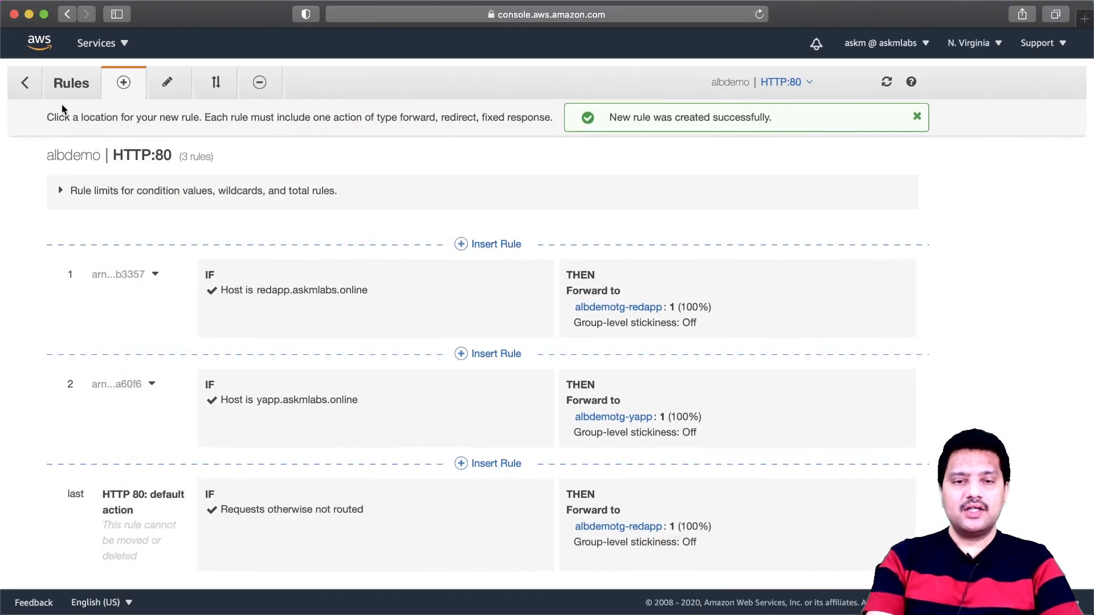
Leave rule insertion, reopen the HTTP:80 listener's rules to review the host conditions and forward targets, and return to the albdemo listeners
click(25, 83)
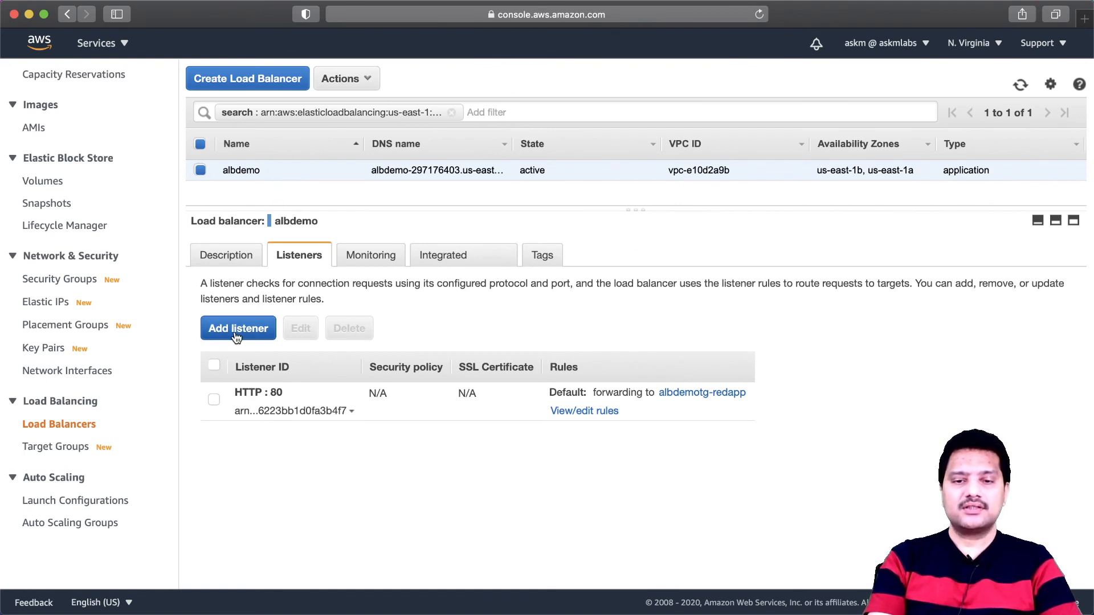
click(586, 411)
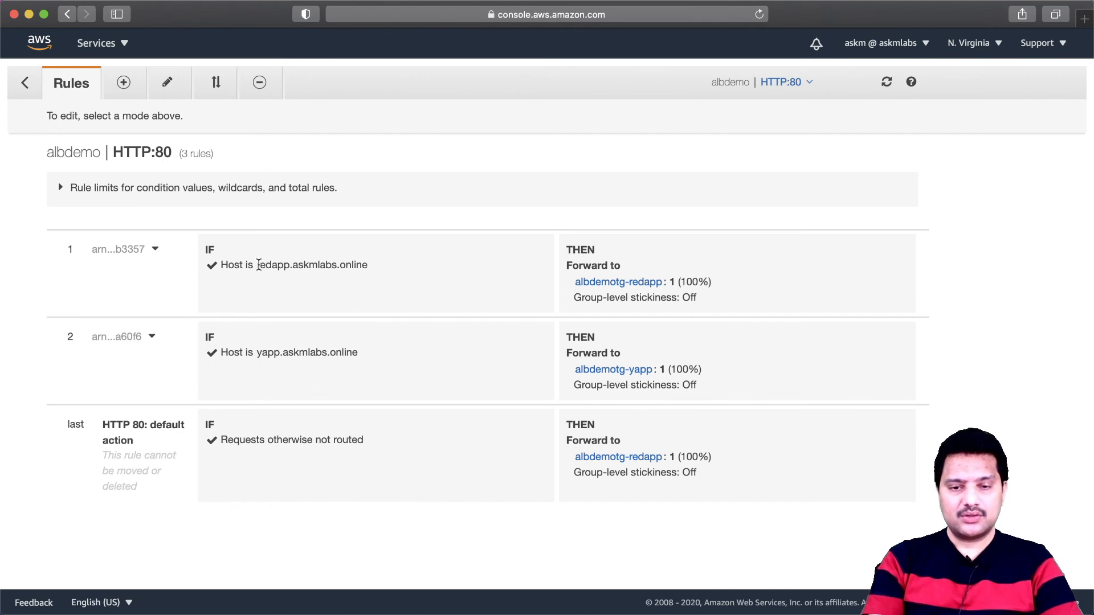
click(25, 83)
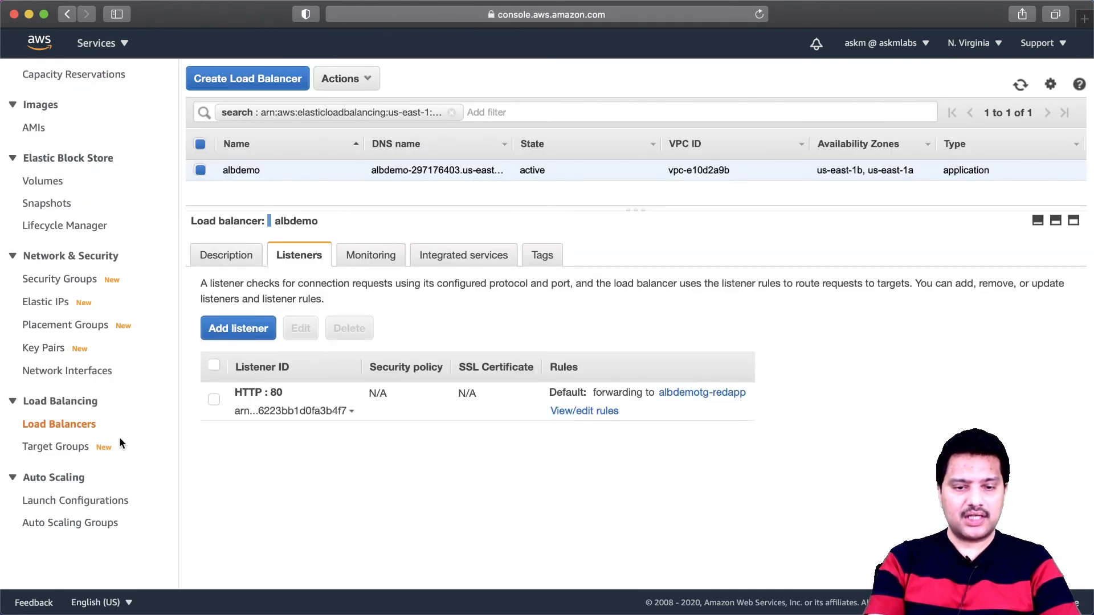
Open the albdemotg-redapp target group and examine its health check settings and the health status of its registered targets
click(72, 448)
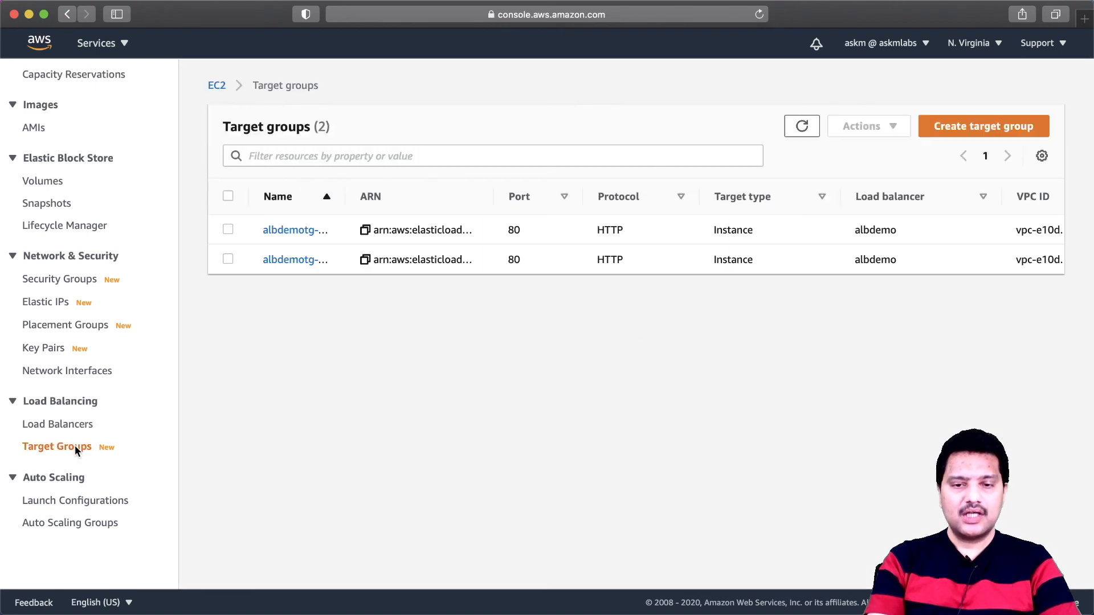
click(306, 230)
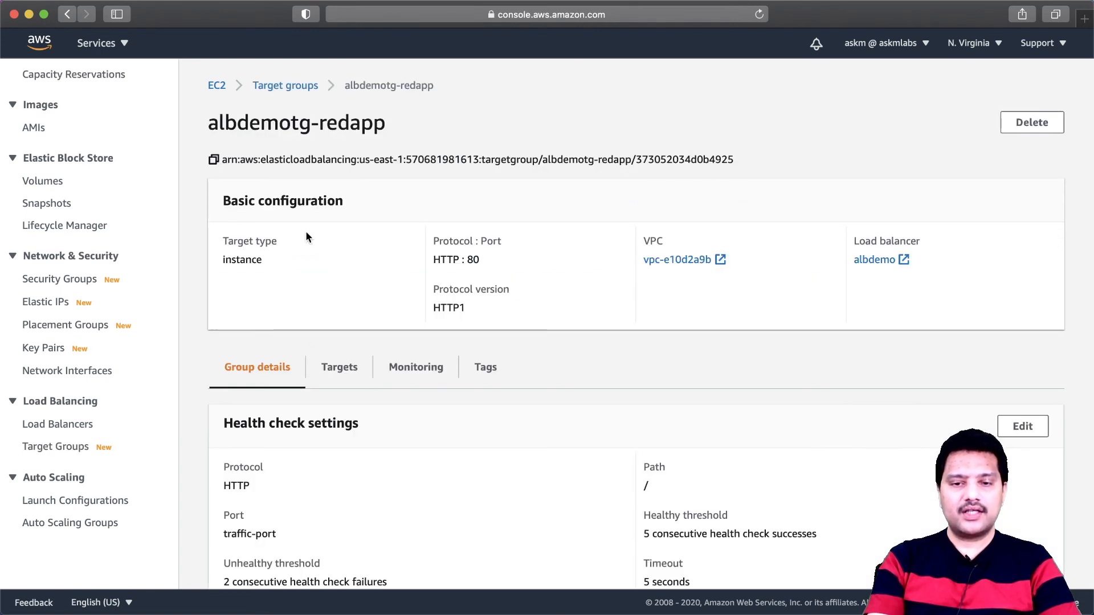
scroll(462, 324, down, 10)
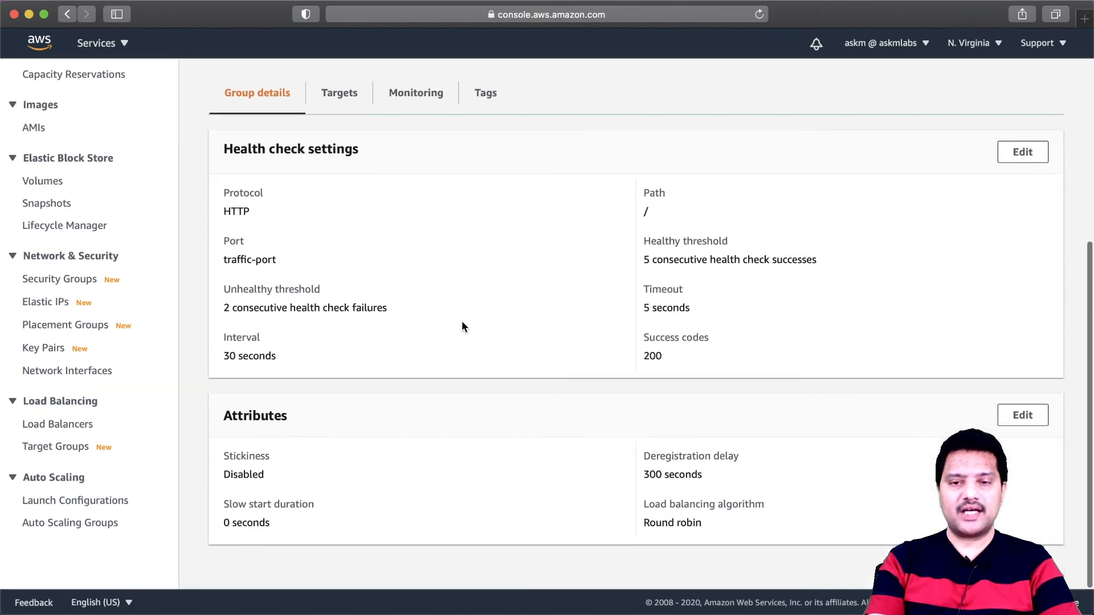
click(346, 104)
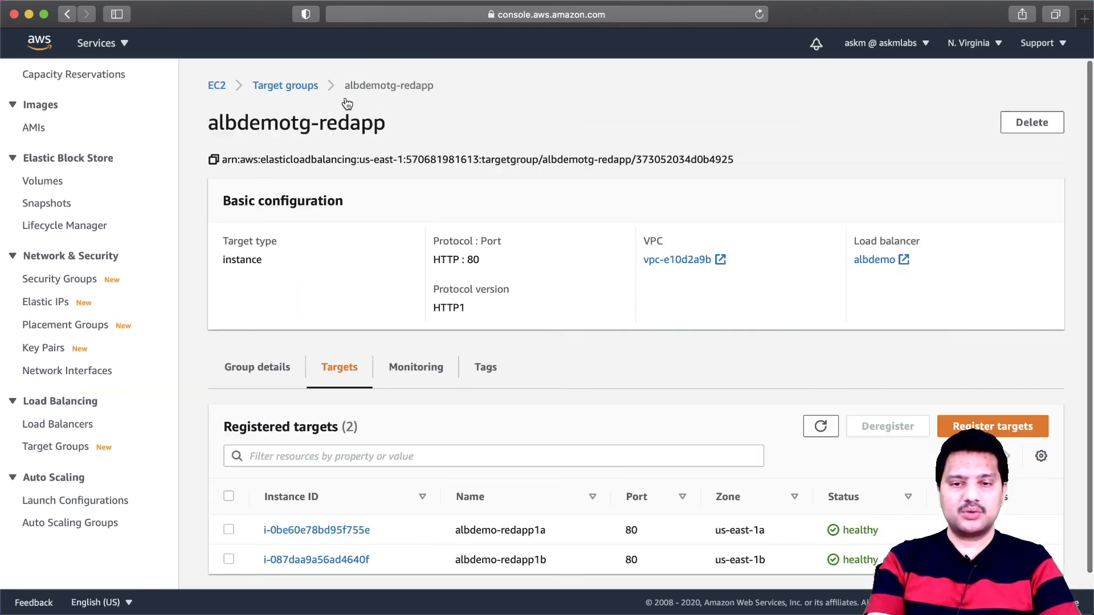
scroll(544, 359, down, 1)
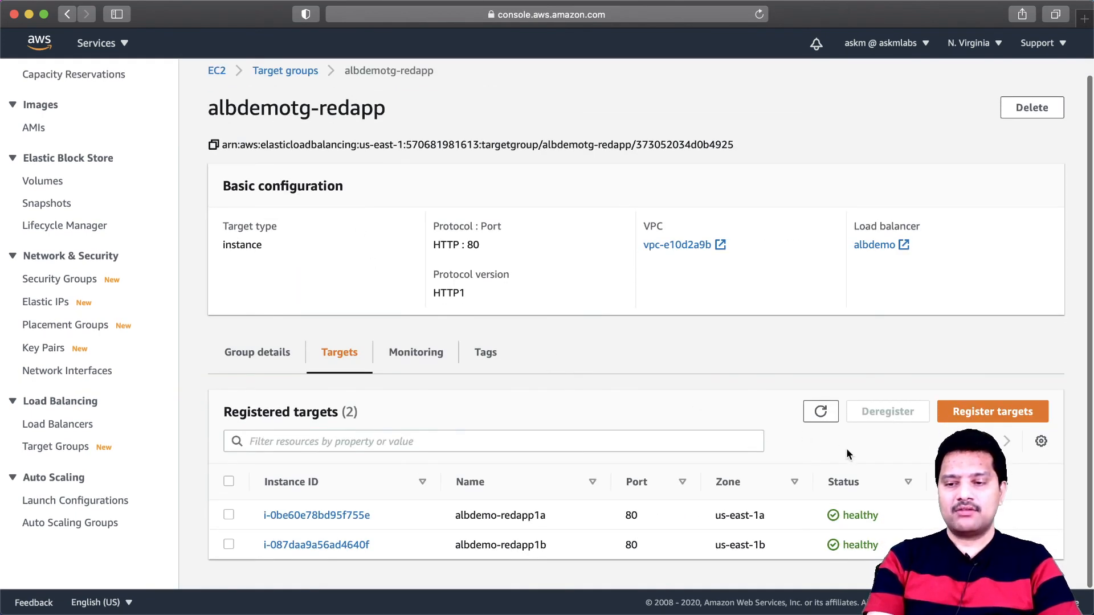
drag(880, 515, 844, 515)
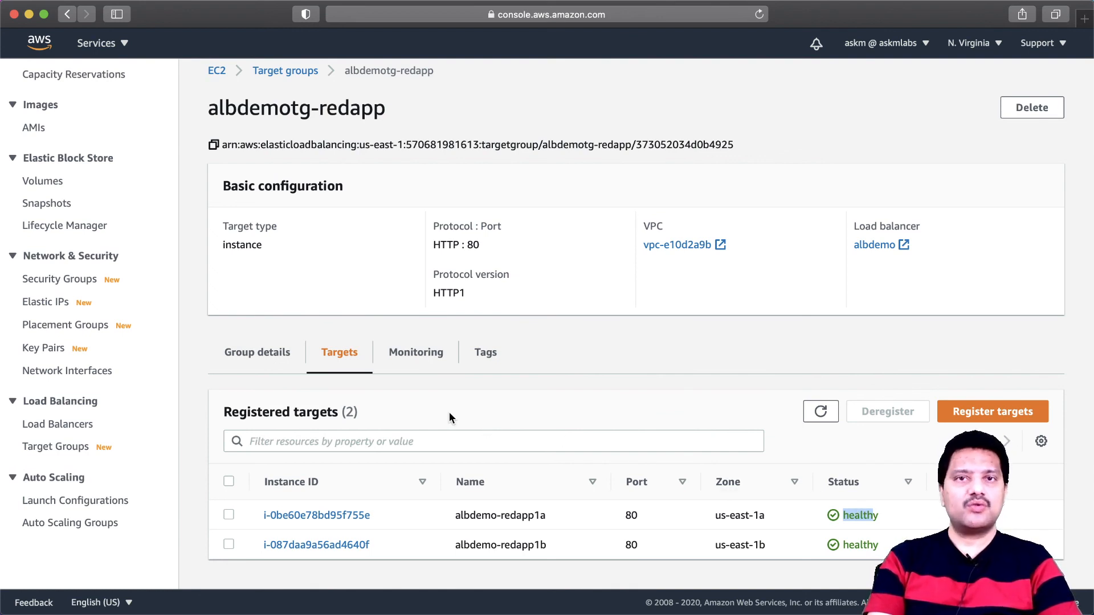
scroll(100, 444, up, 5)
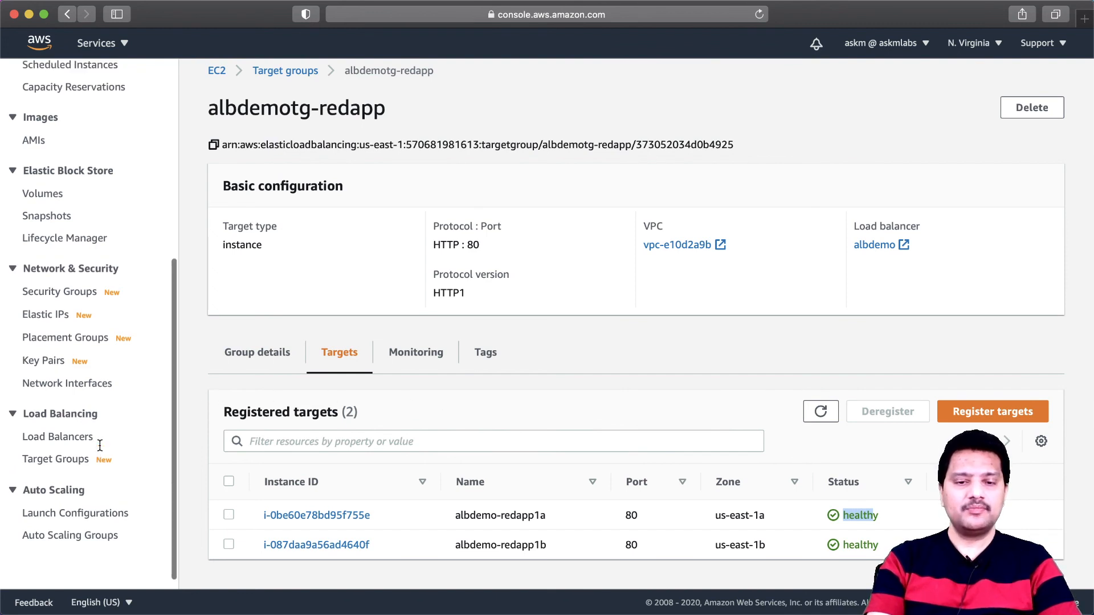
scroll(99, 446, up, 5)
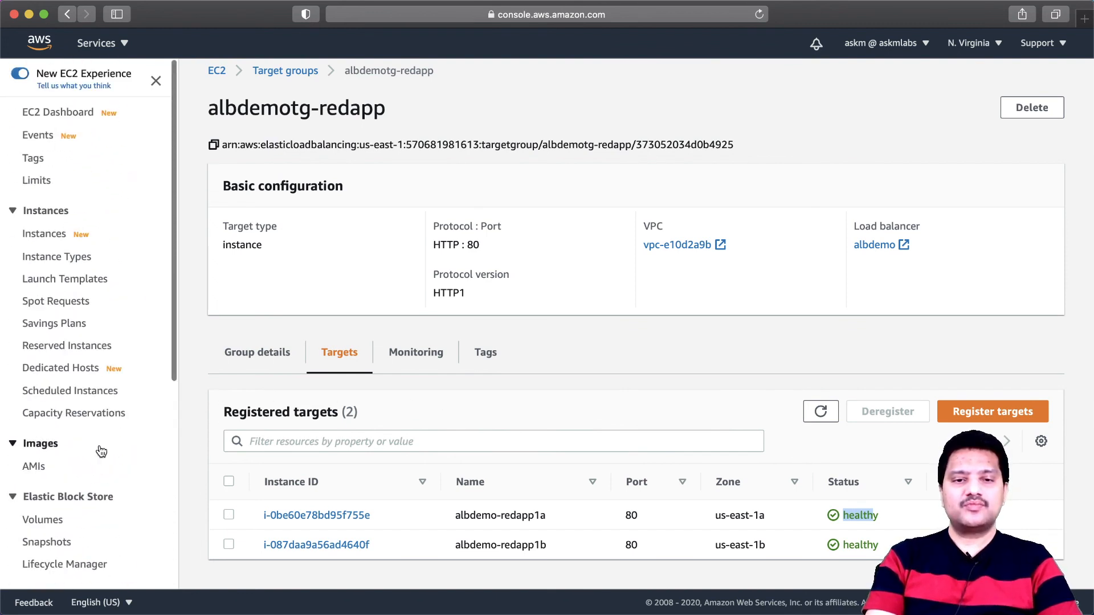